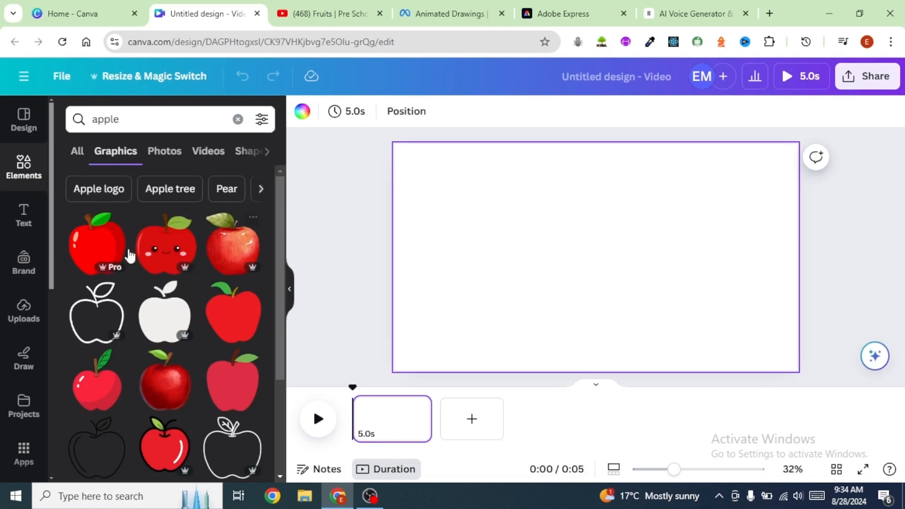
Step: Add a realistic red apple graphic from the apple search results and position it on the canvas
{"action": "scroll", "coordinate": [208, 263], "scroll_direction": "down", "scroll_amount": 2}
{"action": "scroll", "coordinate": [209, 263], "scroll_direction": "down", "scroll_amount": 2}
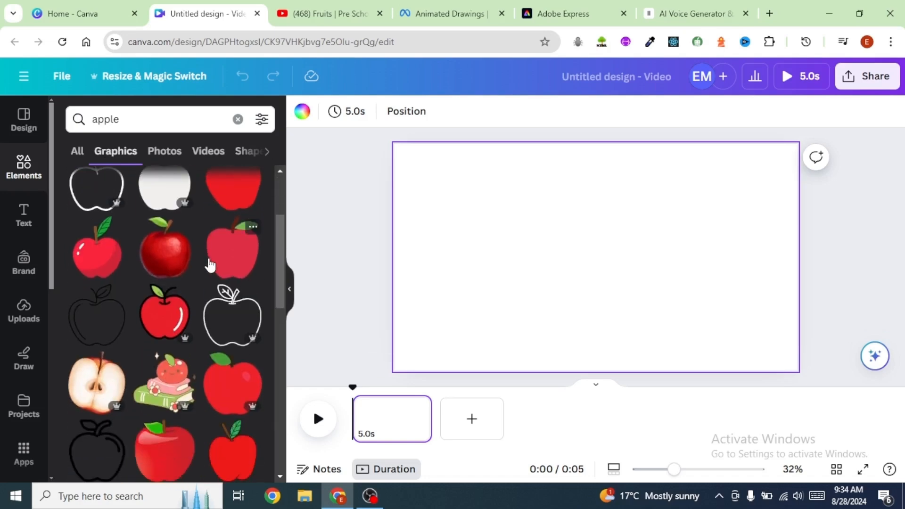
{"action": "left_click", "coordinate": [170, 264]}
{"action": "left_click_drag", "start_coordinate": [588, 236], "coordinate": [608, 234]}
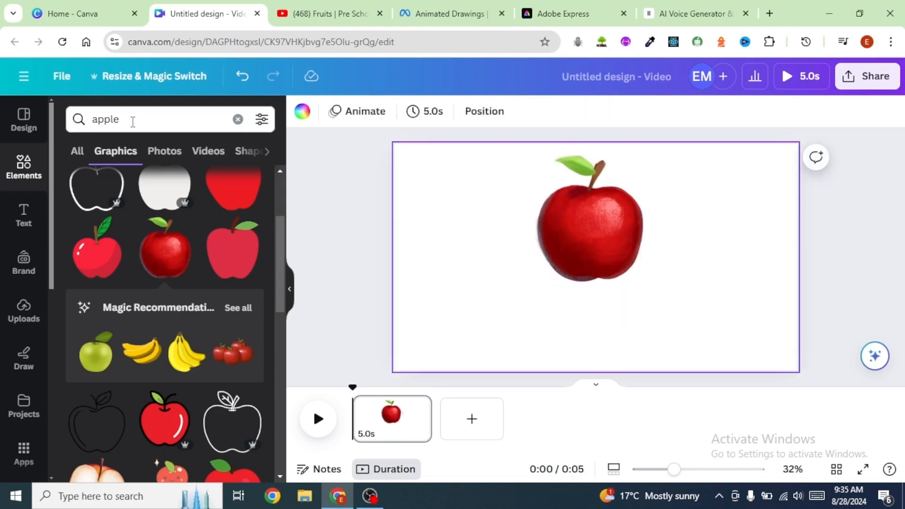
Step: Search elements for cartoon legs, add a pair of legs and move them below the apple
{"action": "left_click", "coordinate": [133, 121]}
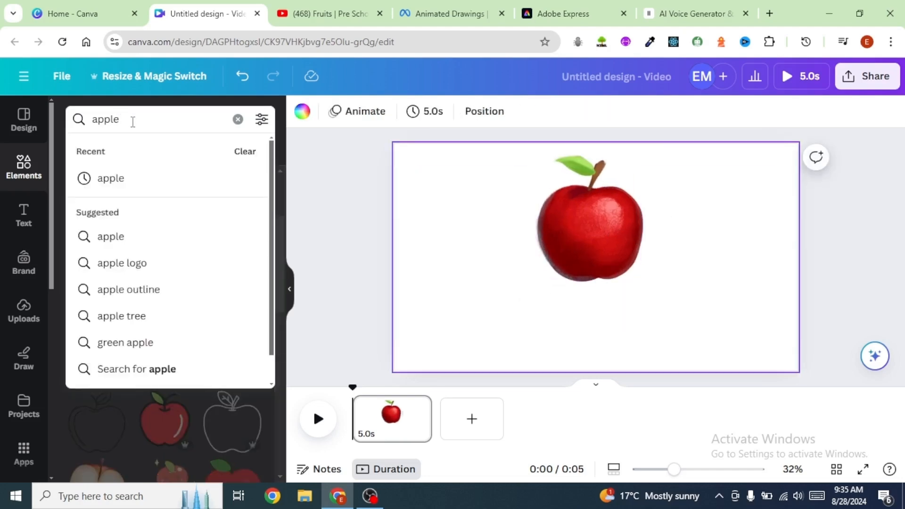
{"action": "key", "text": "ctrl+a"}
{"action": "type", "text": "cartoon legs"}
{"action": "key", "text": "Return"}
{"action": "left_click", "coordinate": [166, 203]}
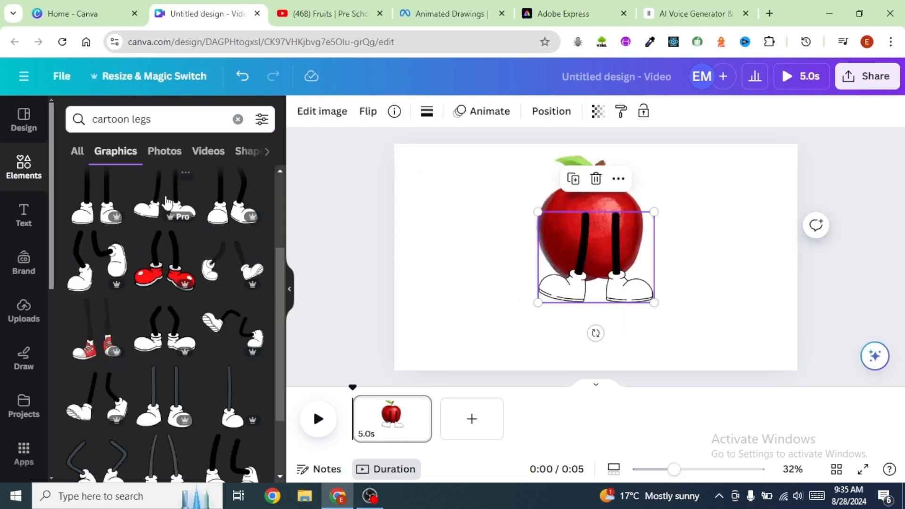
{"action": "left_click_drag", "start_coordinate": [586, 239], "coordinate": [586, 289]}
{"action": "left_click", "coordinate": [724, 289]}
Step: Search for cartoon arms, add a bent arm graphic and place it on the apple's left side
{"action": "left_click", "coordinate": [161, 120]}
{"action": "left_click_drag", "start_coordinate": [161, 119], "coordinate": [132, 120]}
{"action": "type", "text": "a"}
{"action": "left_click", "coordinate": [128, 178]}
{"action": "left_click", "coordinate": [160, 330]}
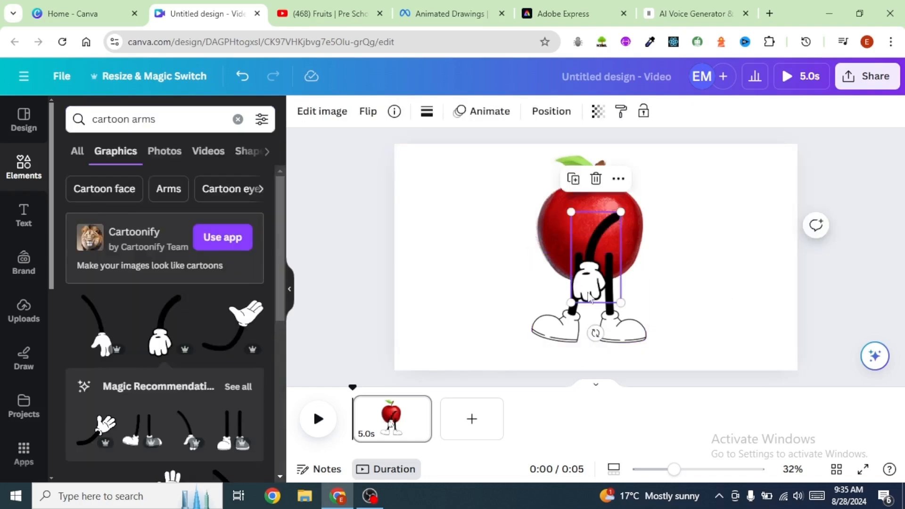
{"action": "left_click_drag", "start_coordinate": [583, 289], "coordinate": [517, 296]}
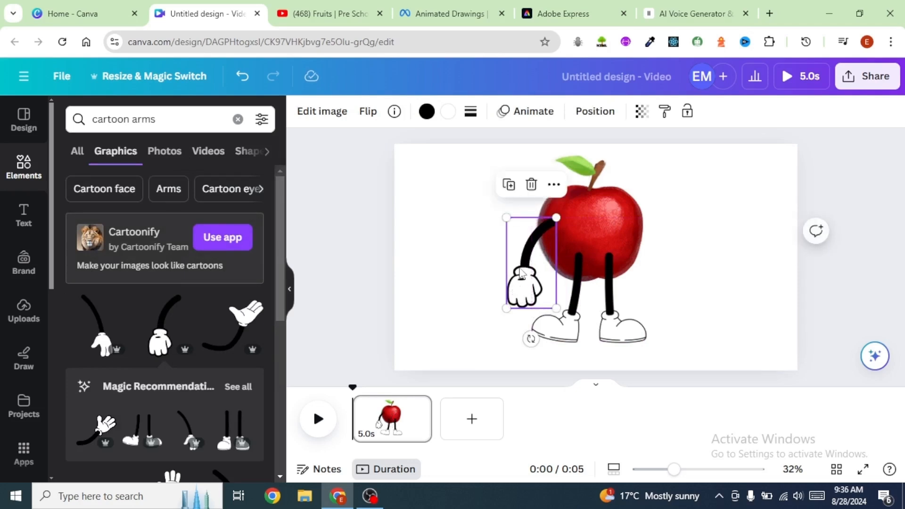
Step: Duplicate the arm, flip the copy horizontally and place it on the apple's right side
{"action": "left_click", "coordinate": [508, 184]}
{"action": "left_click_drag", "start_coordinate": [530, 278], "coordinate": [607, 266]}
{"action": "left_click", "coordinate": [368, 112]}
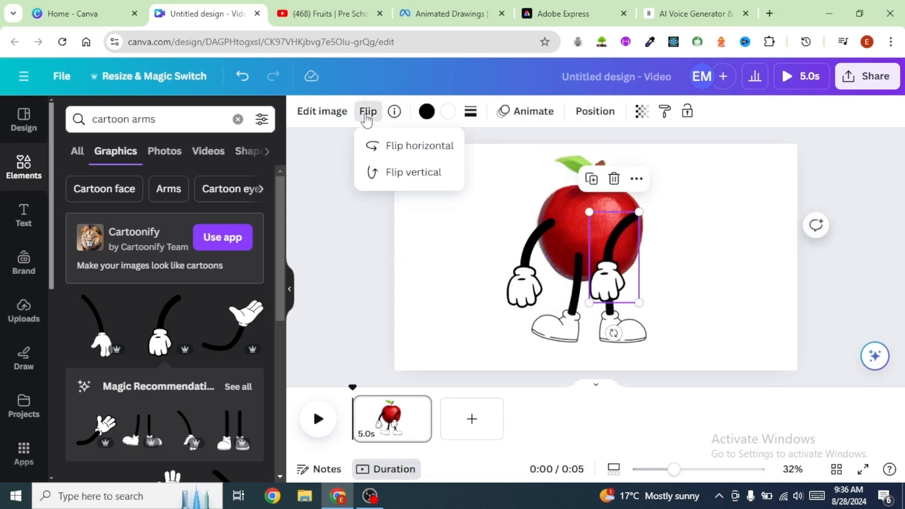
{"action": "left_click", "coordinate": [405, 146]}
{"action": "left_click_drag", "start_coordinate": [612, 246], "coordinate": [638, 252]}
Step: Send the legs backward behind the apple and move them slightly lower
{"action": "left_click", "coordinate": [576, 306]}
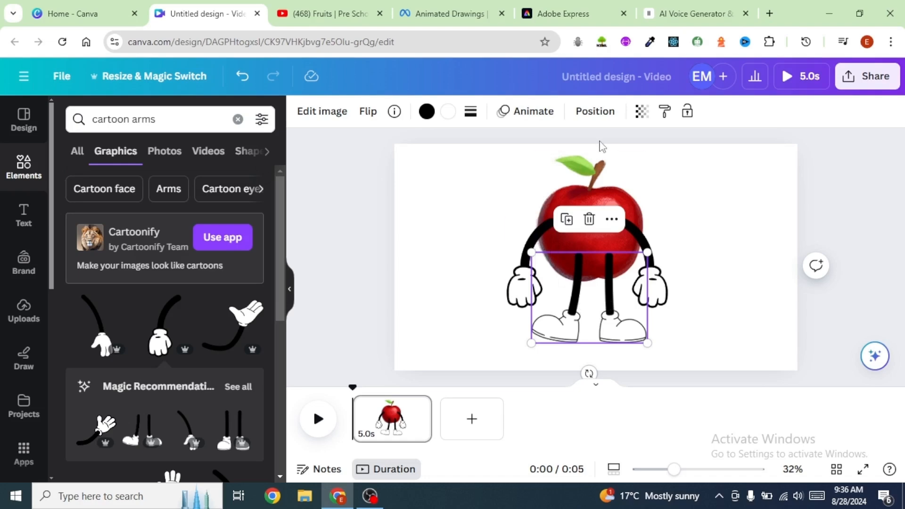
{"action": "left_click", "coordinate": [595, 114]}
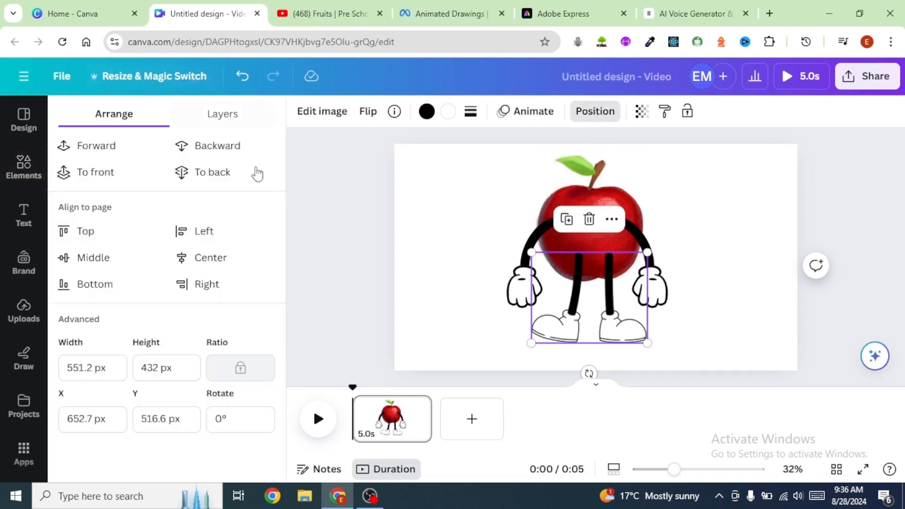
{"action": "left_click", "coordinate": [219, 150]}
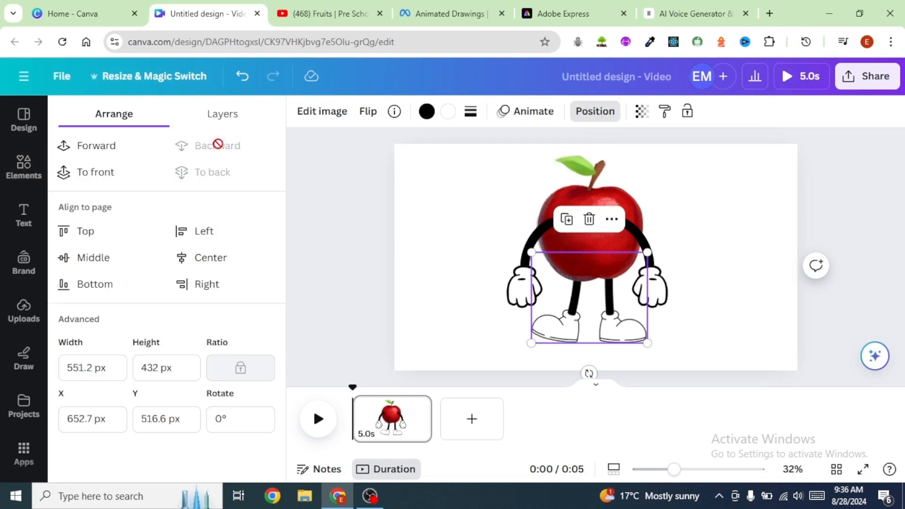
{"action": "left_click", "coordinate": [691, 217]}
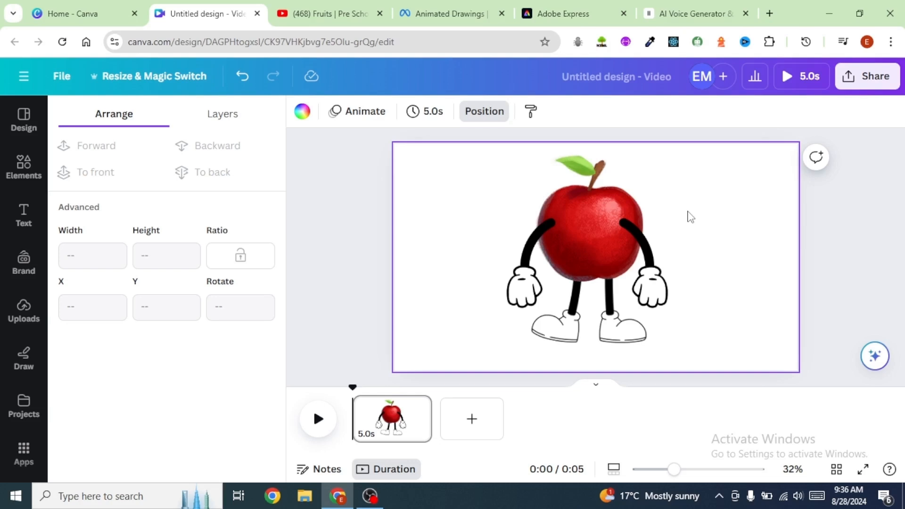
{"action": "left_click_drag", "start_coordinate": [594, 306], "coordinate": [598, 324]}
{"action": "left_click", "coordinate": [694, 278]}
Step: Send both arms backward behind the apple and nudge the left arm slightly down and outward
{"action": "left_click", "coordinate": [642, 262]}
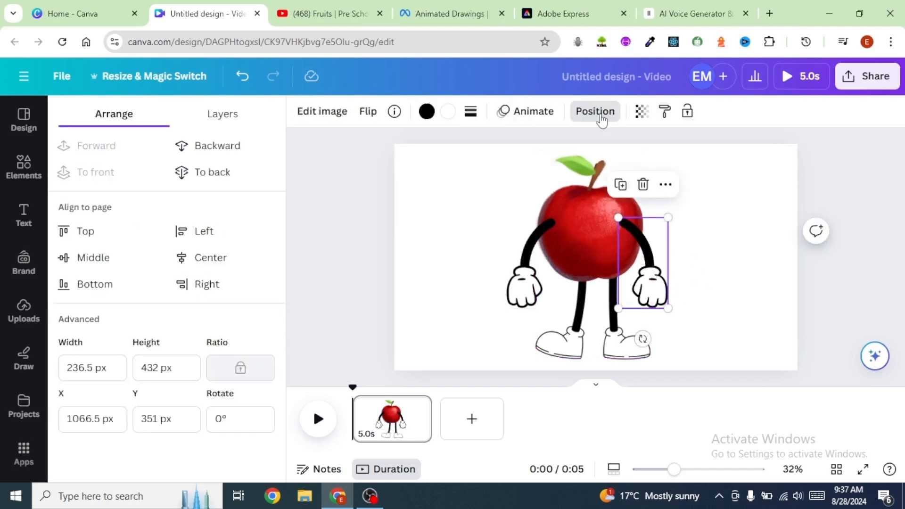
{"action": "left_click", "coordinate": [206, 151]}
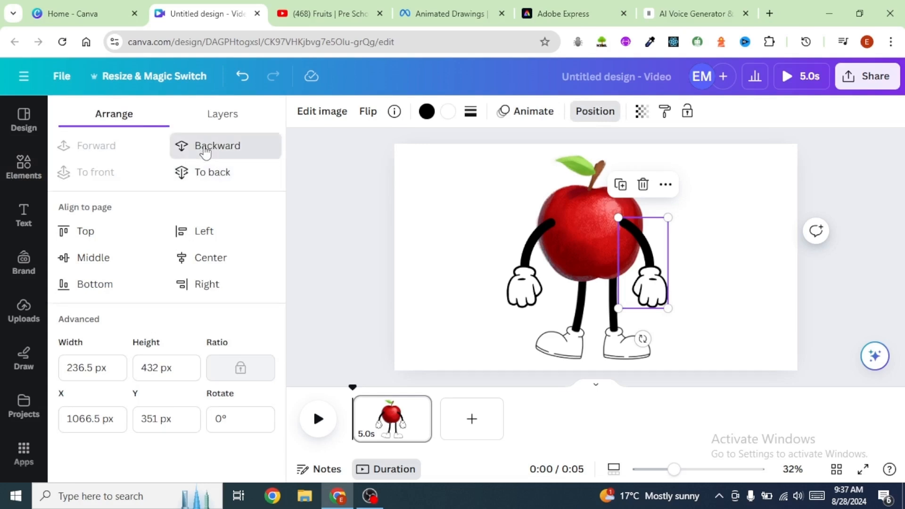
{"action": "left_click", "coordinate": [725, 264]}
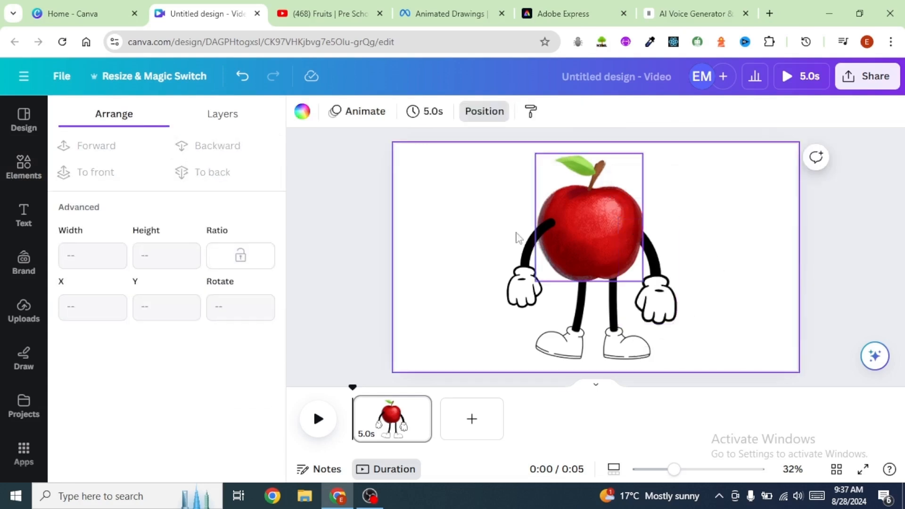
{"action": "left_click", "coordinate": [533, 257]}
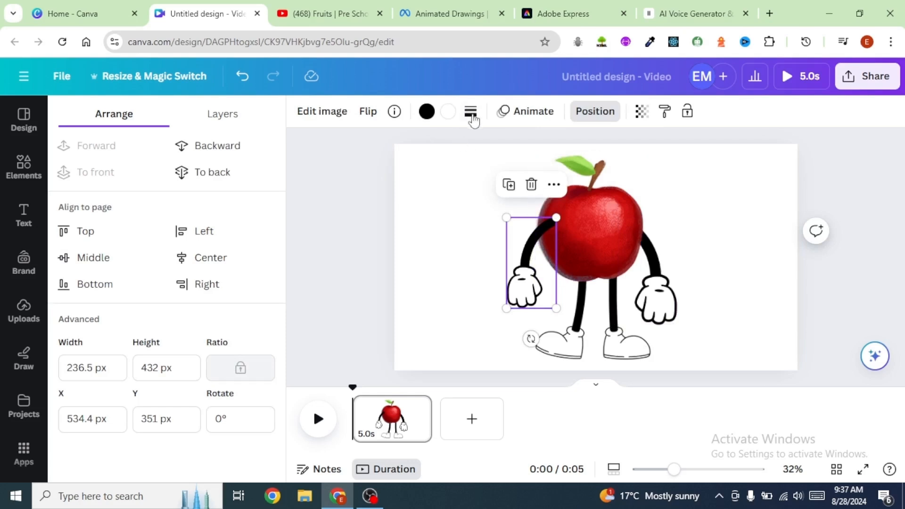
{"action": "left_click", "coordinate": [217, 149]}
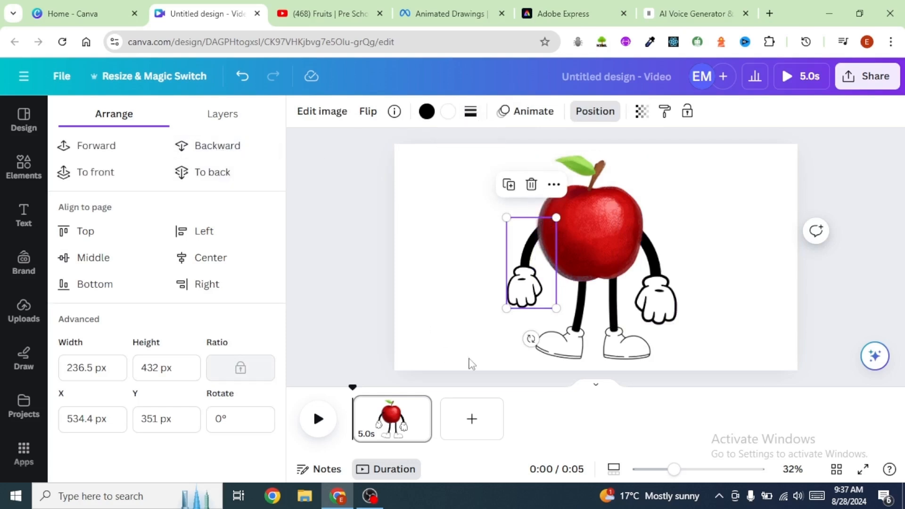
{"action": "mouse_move", "coordinate": [506, 309]}
{"action": "left_mouse_down"}
{"action": "mouse_move", "coordinate": [496, 325]}
{"action": "mouse_move", "coordinate": [499, 317]}
{"action": "left_mouse_up"}
{"action": "left_click", "coordinate": [740, 283]}
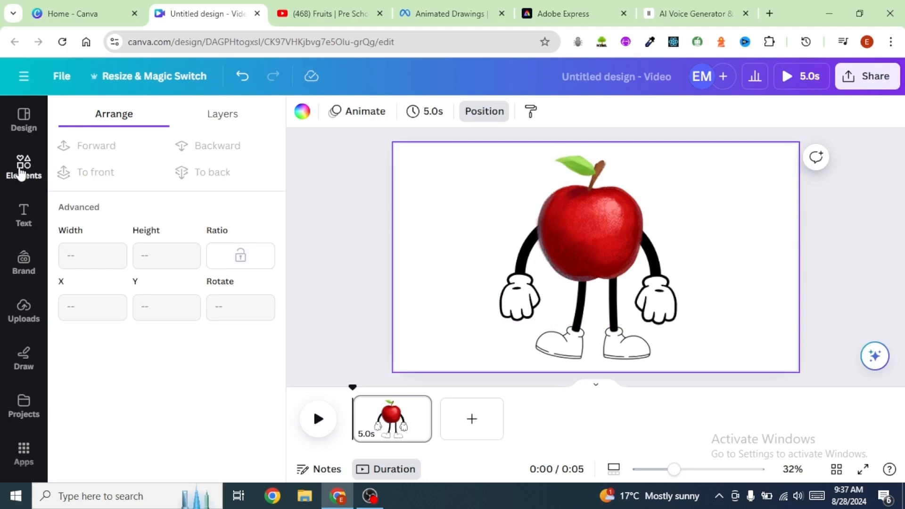
Step: Search elements for cartoon face, add a smiling face graphic, enlarge it and center it on the apple
{"action": "left_click", "coordinate": [21, 175]}
{"action": "left_click", "coordinate": [168, 119]}
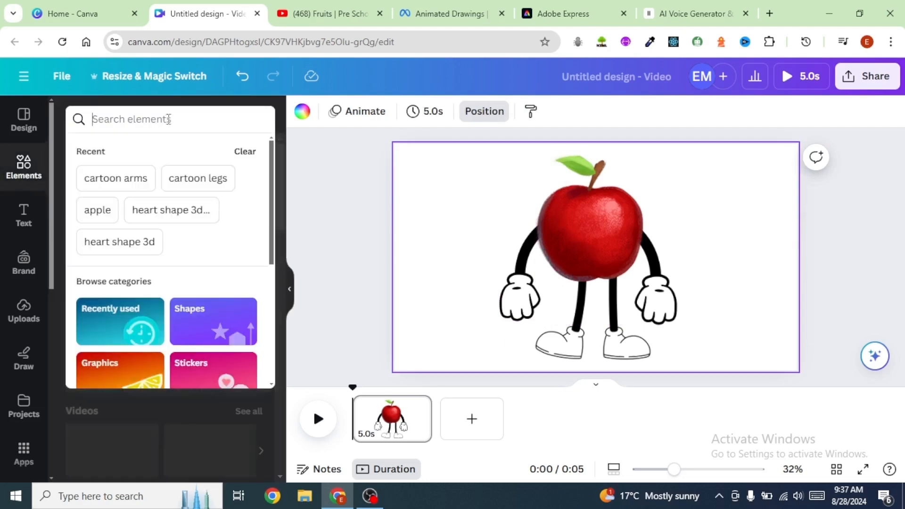
{"action": "type", "text": "cartoon face"}
{"action": "key", "text": "Return"}
{"action": "left_click", "coordinate": [118, 156]}
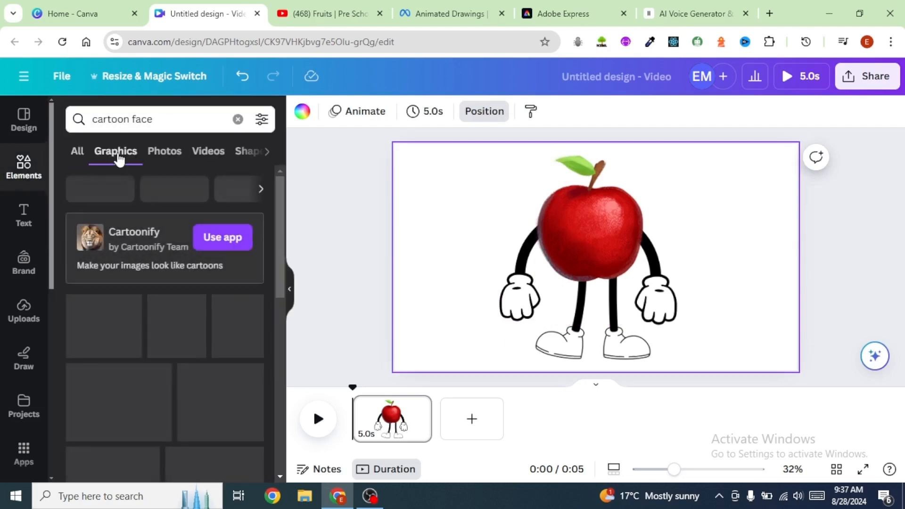
{"action": "left_click", "coordinate": [165, 254]}
{"action": "left_click_drag", "start_coordinate": [641, 301], "coordinate": [593, 238]}
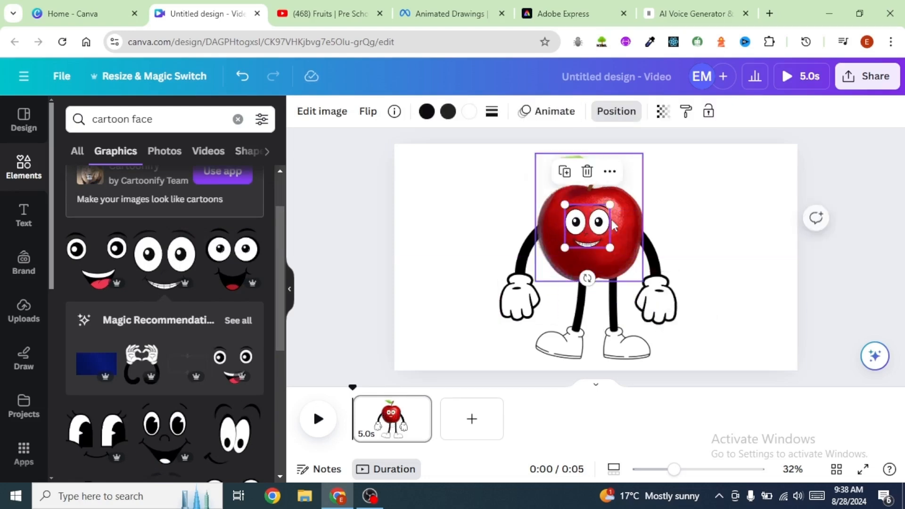
{"action": "left_click_drag", "start_coordinate": [610, 205], "coordinate": [618, 196]}
{"action": "left_click_drag", "start_coordinate": [584, 224], "coordinate": [579, 234]}
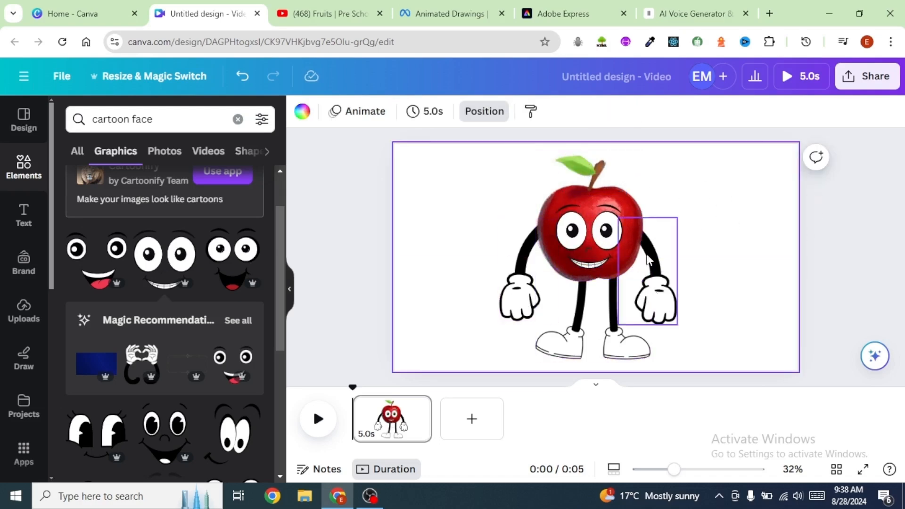
Step: Select the face, arms, legs and apple together, group them and nudge the group slightly up and right
{"action": "left_click", "coordinate": [592, 234]}
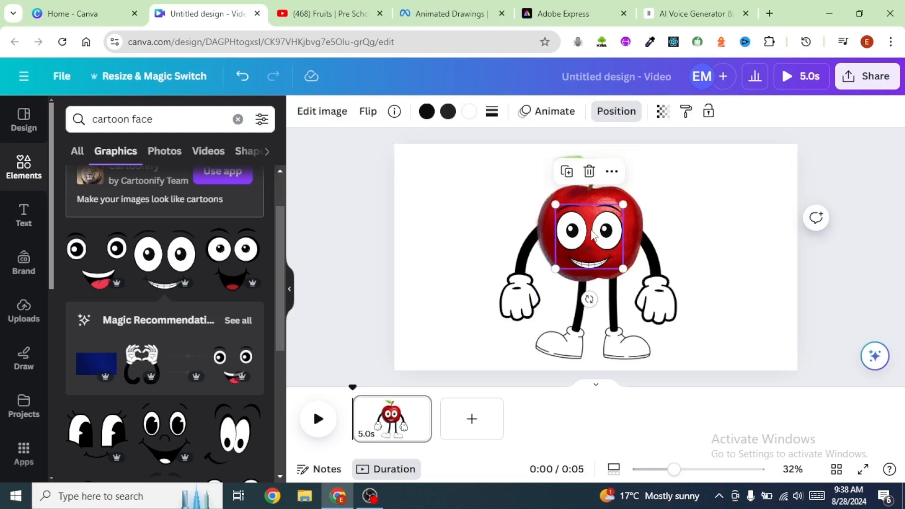
{"action": "left_click", "coordinate": [660, 275], "text": "shift"}
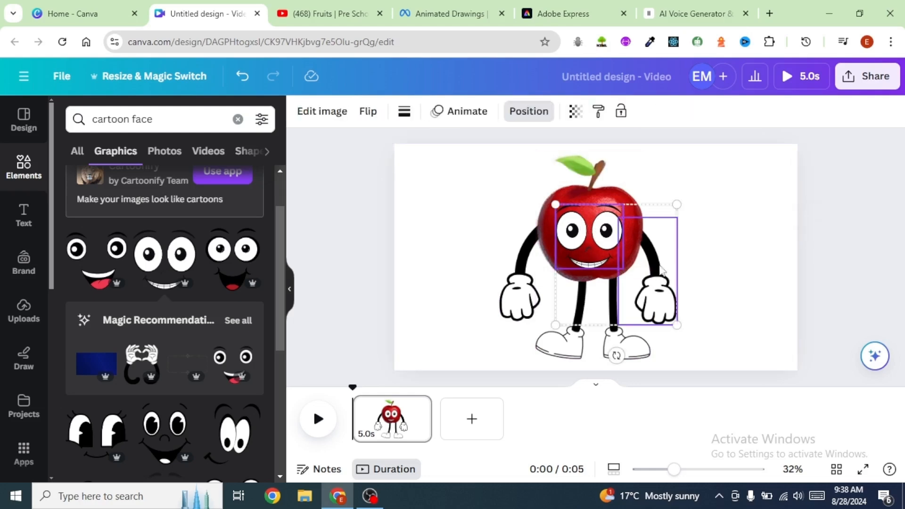
{"action": "left_click", "coordinate": [524, 277], "text": "shift"}
{"action": "left_click", "coordinate": [587, 329], "text": "shift"}
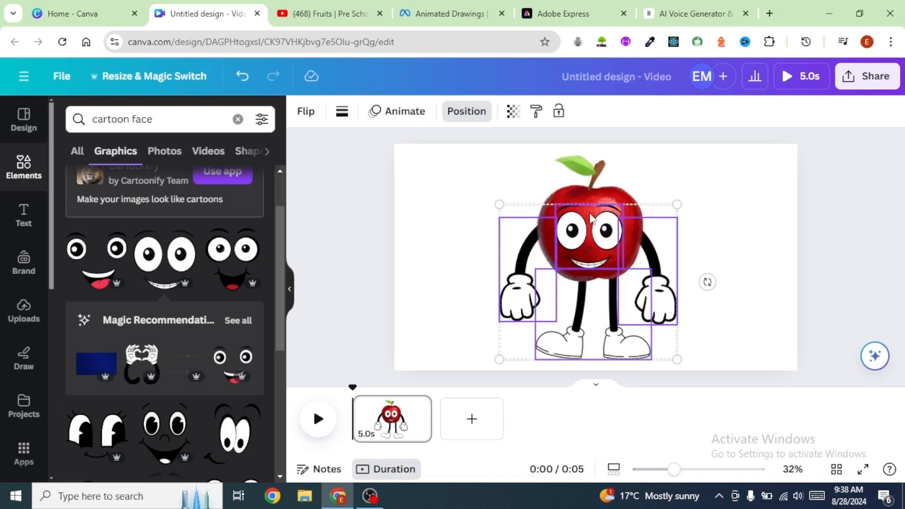
{"action": "left_click", "coordinate": [579, 196], "text": "shift"}
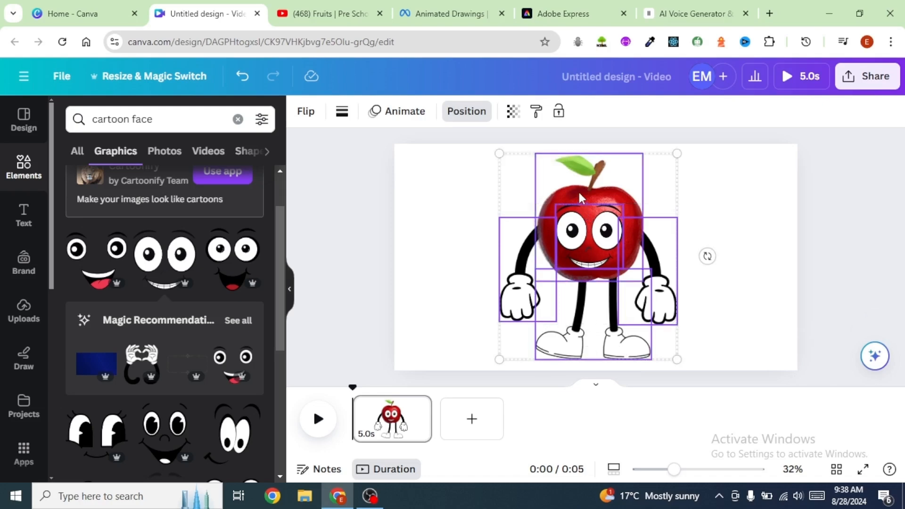
{"action": "left_click", "coordinate": [555, 187]}
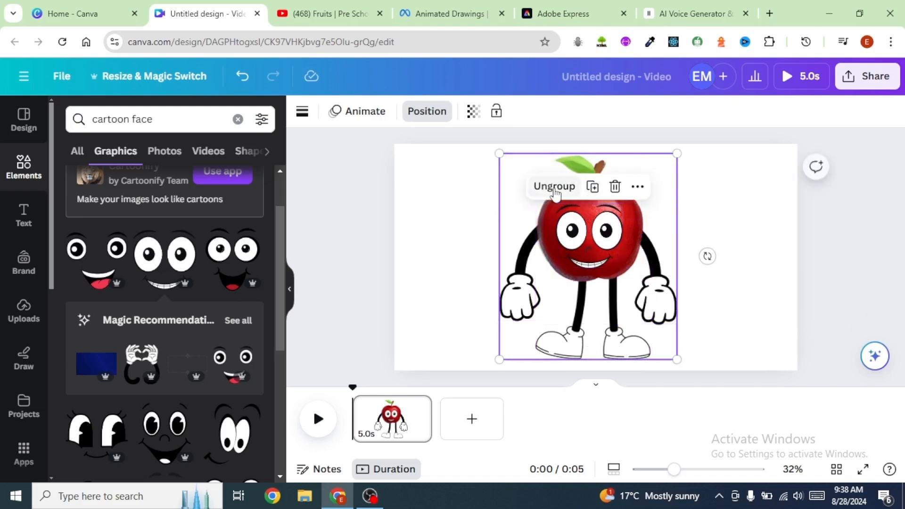
{"action": "left_click", "coordinate": [758, 253]}
{"action": "mouse_move", "coordinate": [615, 254]}
{"action": "left_mouse_down"}
{"action": "mouse_move", "coordinate": [620, 285]}
{"action": "mouse_move", "coordinate": [600, 263]}
{"action": "mouse_move", "coordinate": [622, 247]}
{"action": "mouse_move", "coordinate": [643, 250]}
{"action": "mouse_move", "coordinate": [610, 245]}
{"action": "mouse_move", "coordinate": [640, 245]}
{"action": "mouse_move", "coordinate": [629, 235]}
{"action": "mouse_move", "coordinate": [622, 245]}
{"action": "left_mouse_up"}
{"action": "left_click", "coordinate": [717, 222]}
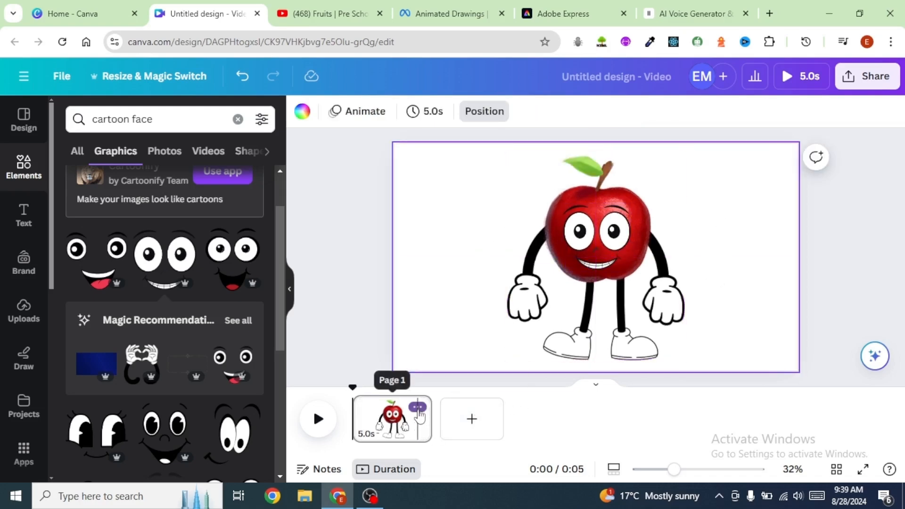
Step: Duplicate the first page
{"action": "left_click", "coordinate": [418, 408]}
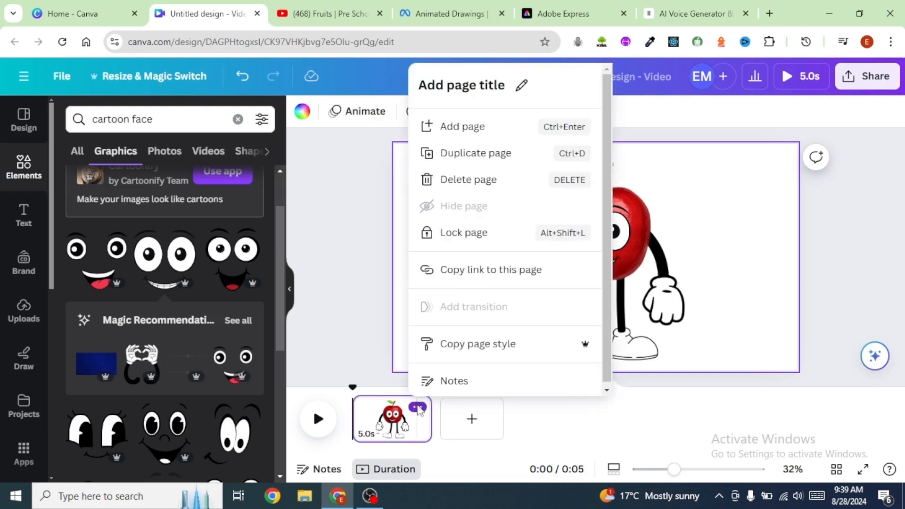
{"action": "left_click", "coordinate": [472, 155]}
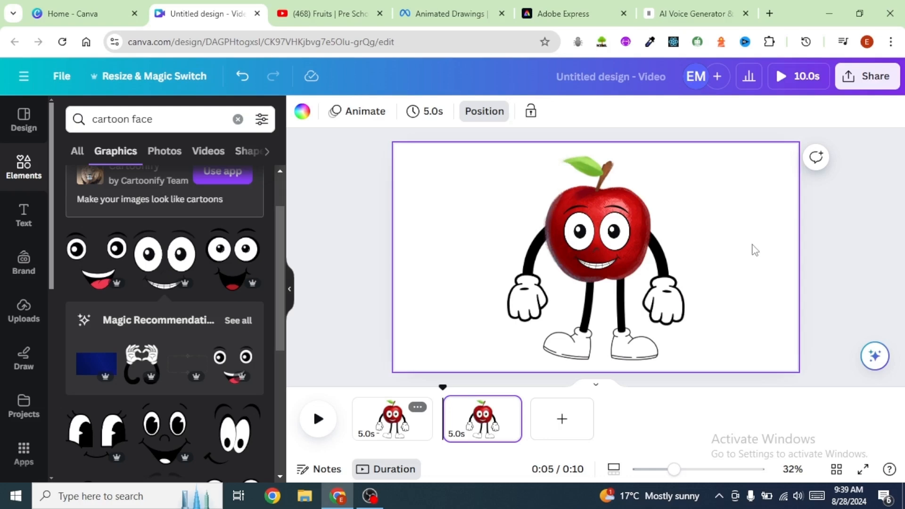
Step: On the duplicated page, ungroup the character and delete its cartoon face
{"action": "left_click", "coordinate": [627, 224]}
{"action": "left_click", "coordinate": [635, 262]}
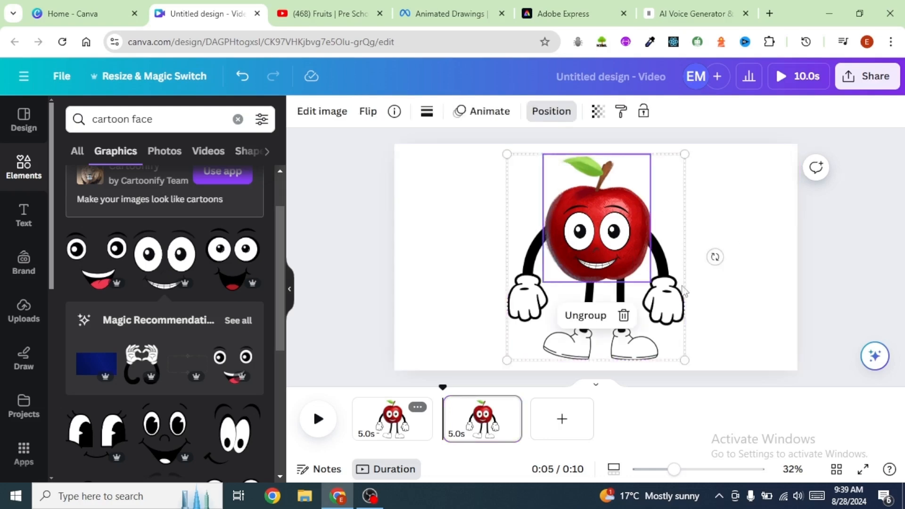
{"action": "left_click", "coordinate": [707, 285]}
{"action": "double_click", "coordinate": [674, 245]}
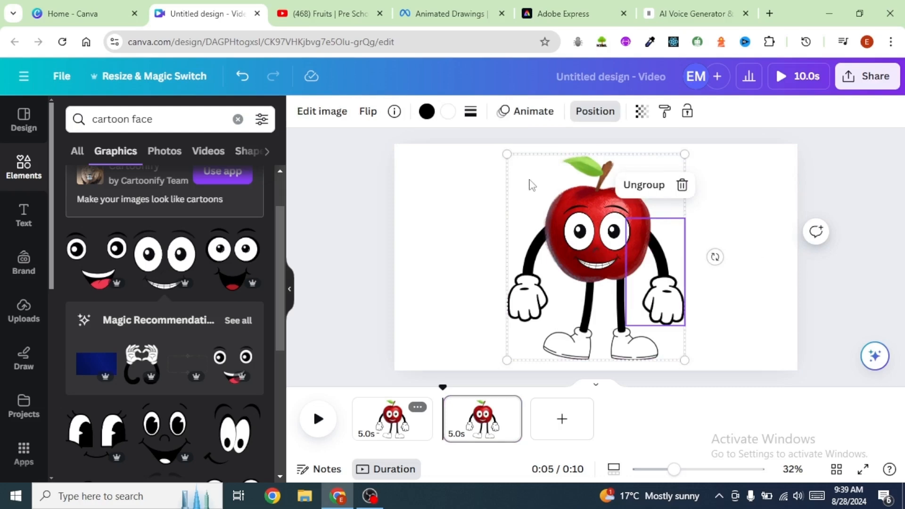
{"action": "left_click", "coordinate": [644, 184]}
{"action": "key", "text": "Escape"}
{"action": "left_click", "coordinate": [592, 232]}
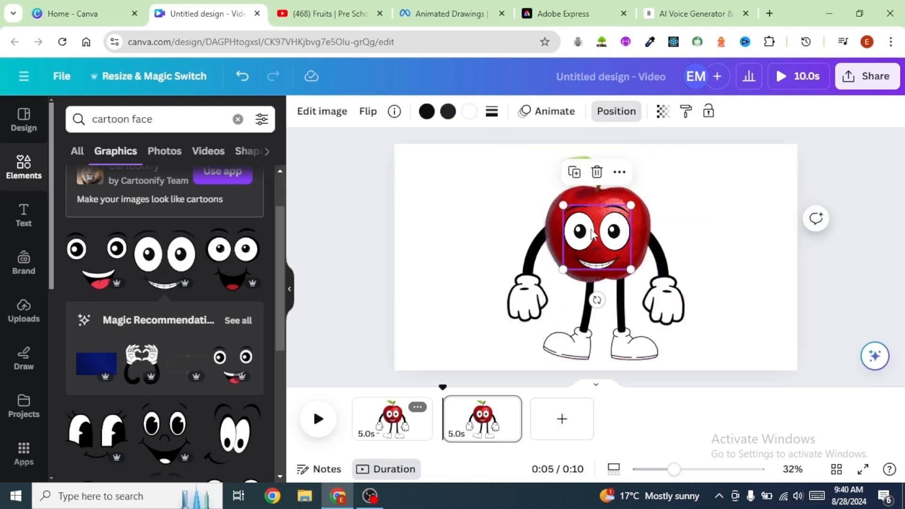
{"action": "key", "text": "Delete"}
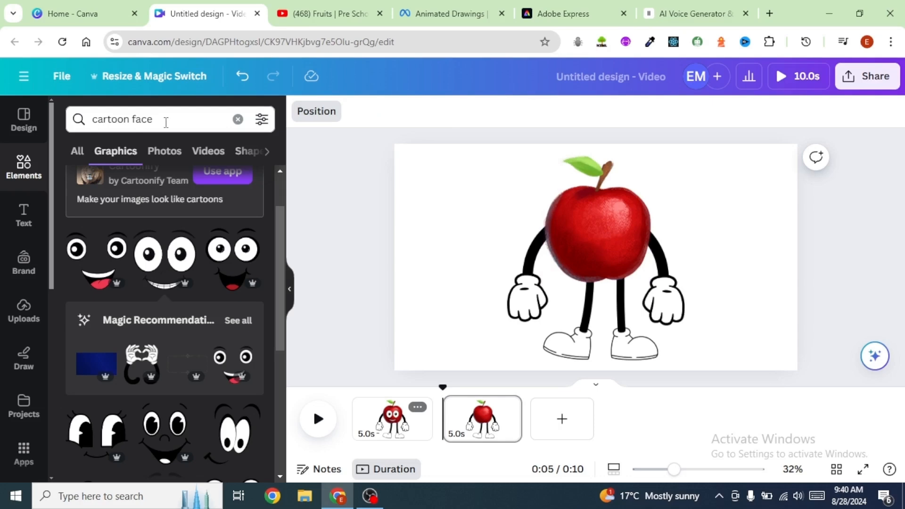
Step: Search elements for cartoon eyes and place a pair of eyes on the upper part of the apple
{"action": "left_click", "coordinate": [166, 122]}
{"action": "key", "text": "BackSpace"}
{"action": "key", "text": "BackSpace"}
{"action": "key", "text": "BackSpace"}
{"action": "key", "text": "BackSpace"}
{"action": "key", "text": "BackSpace"}
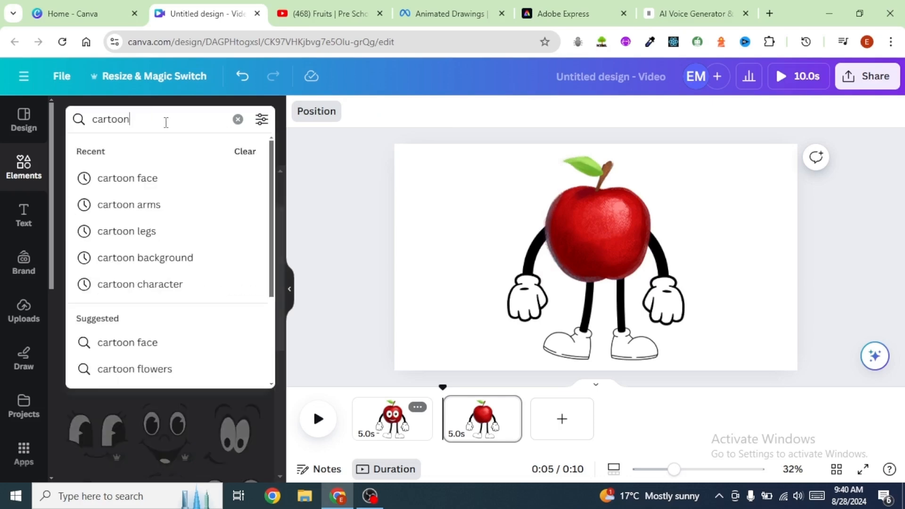
{"action": "type", "text": "eyes"}
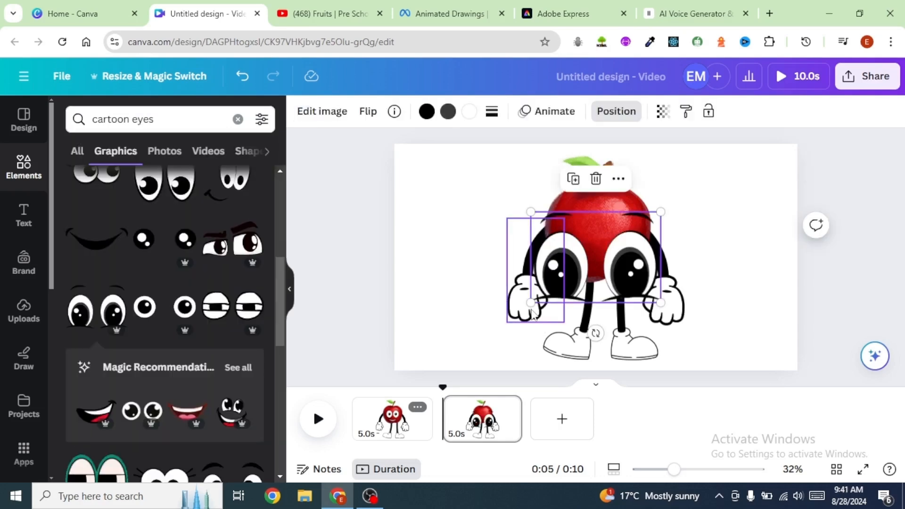
{"action": "left_click_drag", "start_coordinate": [504, 323], "coordinate": [606, 227]}
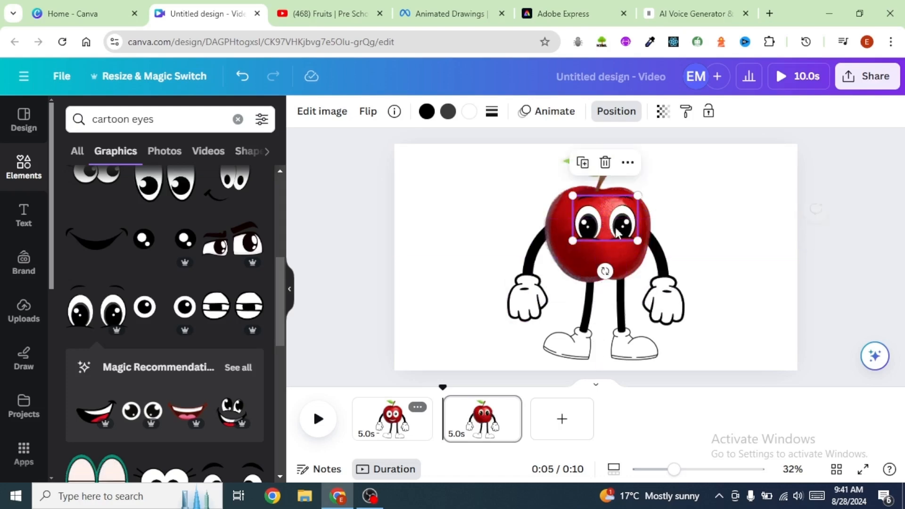
Step: Crop the legs graphic so only the right leg remains
{"action": "left_click", "coordinate": [751, 240]}
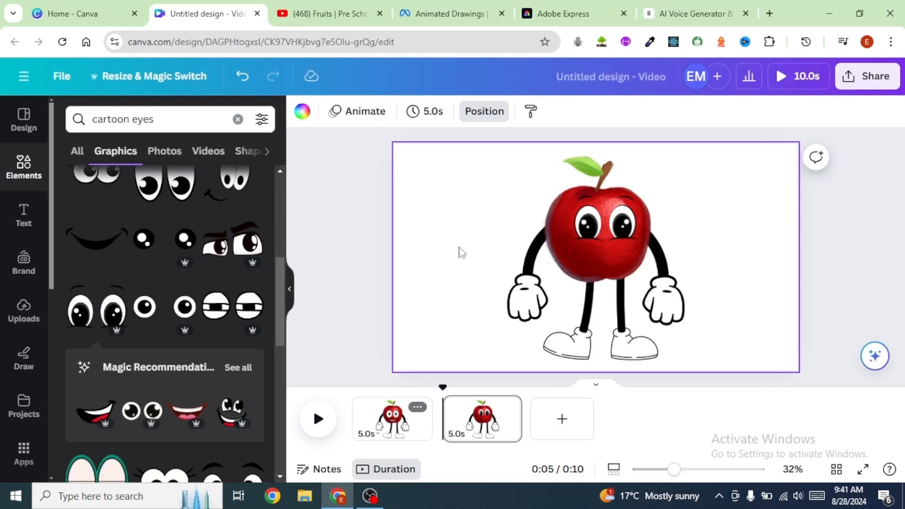
{"action": "left_click", "coordinate": [616, 333]}
{"action": "left_click", "coordinate": [766, 340]}
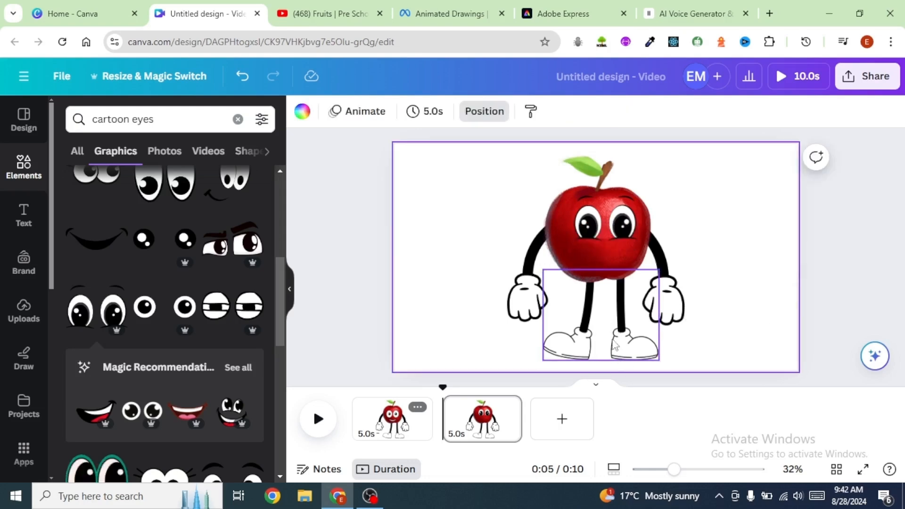
{"action": "left_click", "coordinate": [613, 336]}
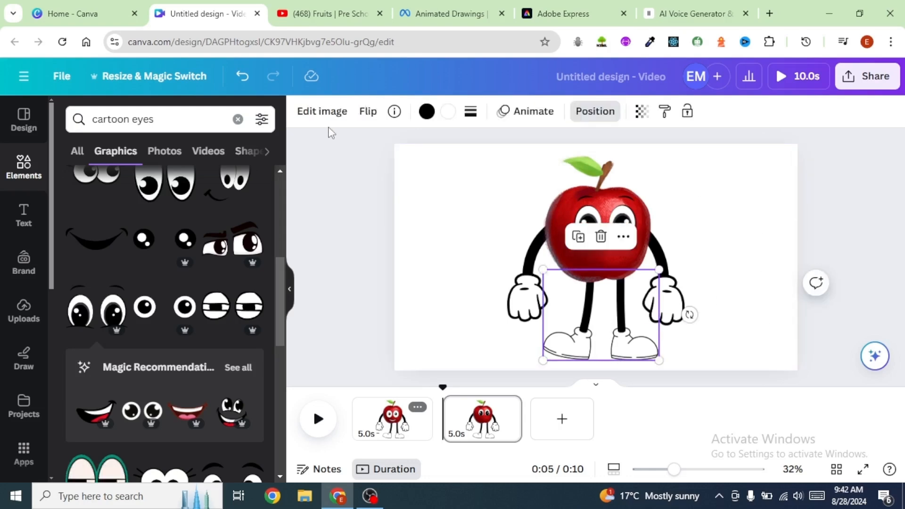
{"action": "left_click", "coordinate": [321, 113]}
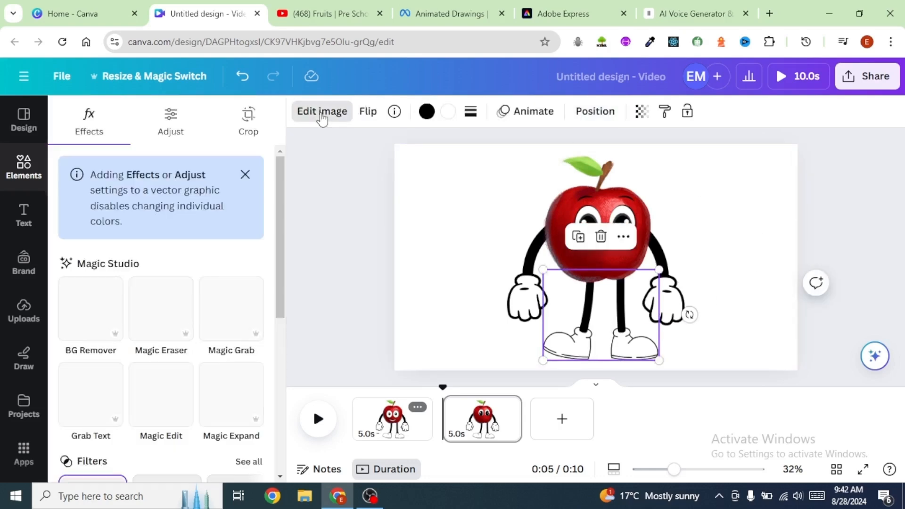
{"action": "left_click", "coordinate": [252, 124]}
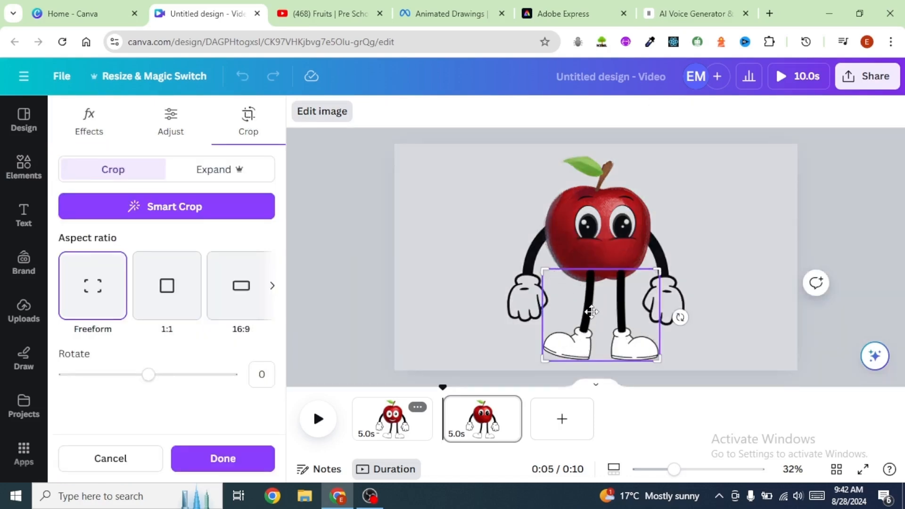
{"action": "left_click_drag", "start_coordinate": [544, 273], "coordinate": [608, 275]}
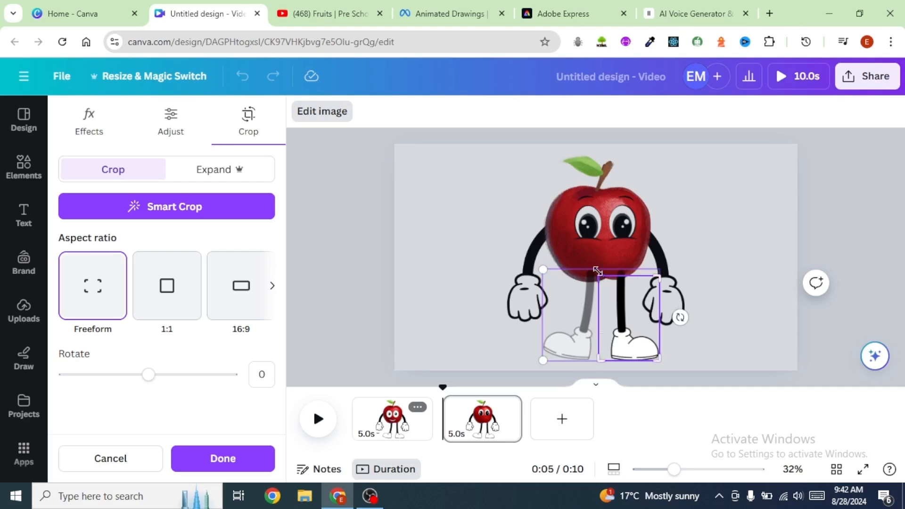
{"action": "left_click", "coordinate": [587, 287]}
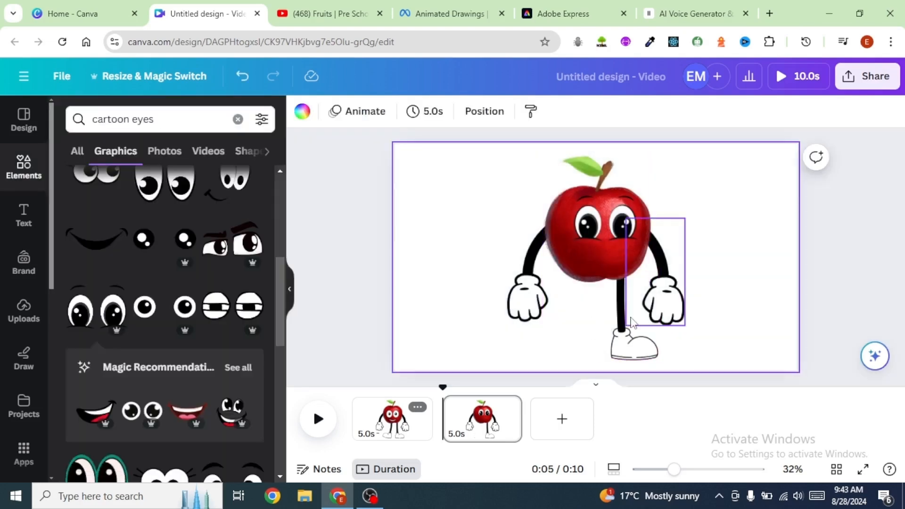
Step: Duplicate the remaining leg and move the copy left to form the second leg
{"action": "left_click", "coordinate": [627, 335]}
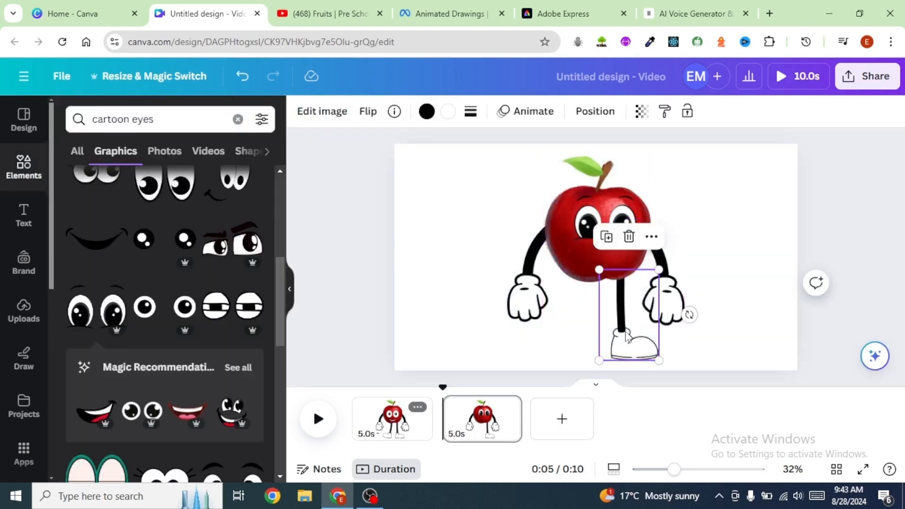
{"action": "left_click", "coordinate": [607, 236]}
{"action": "left_click_drag", "start_coordinate": [623, 340], "coordinate": [594, 319]}
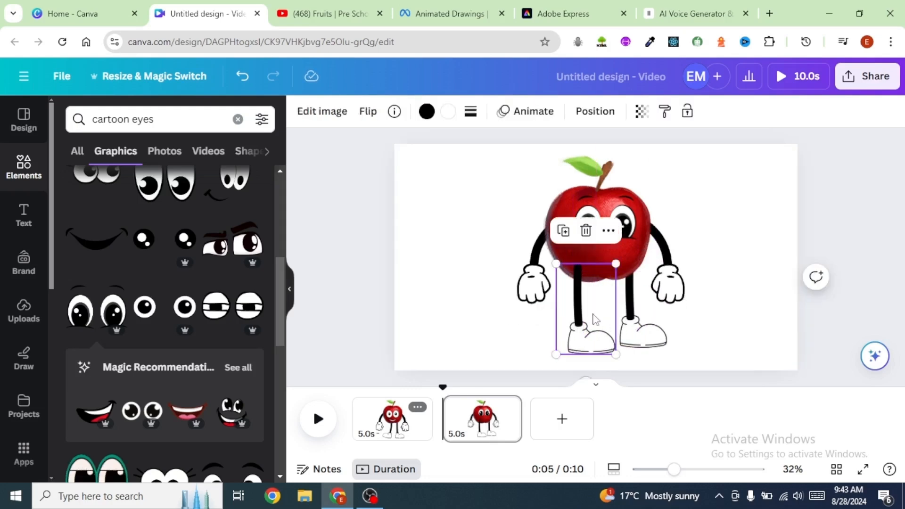
Step: Group the two legs and send the group one layer backward behind the apple
{"action": "left_click", "coordinate": [643, 330], "text": "shift"}
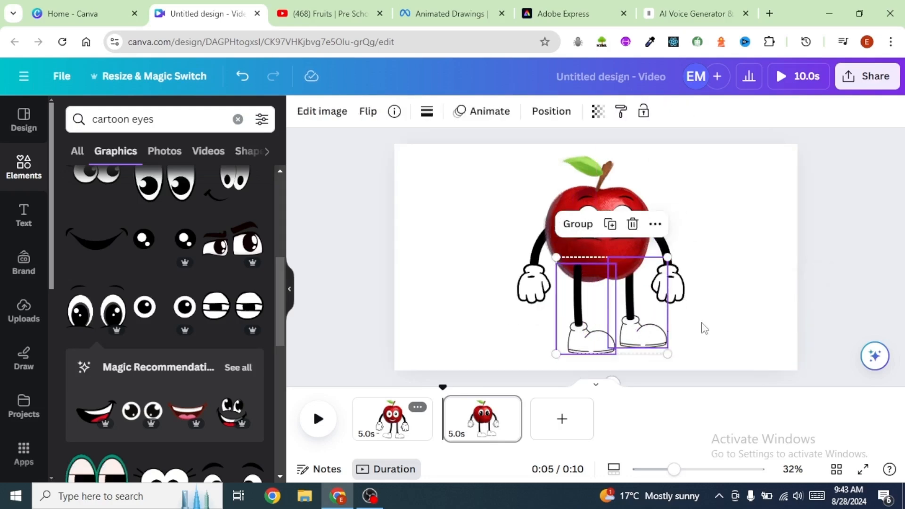
{"action": "left_click", "coordinate": [577, 224]}
{"action": "left_click", "coordinate": [596, 114]}
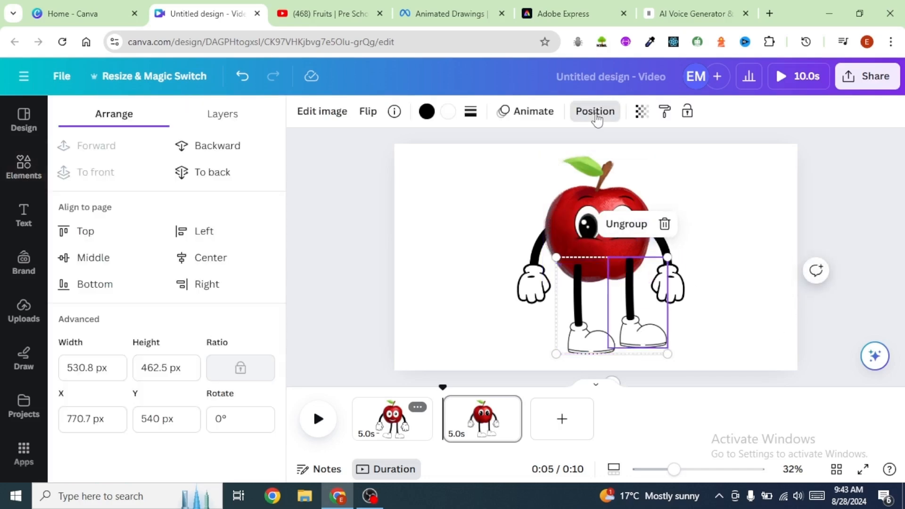
{"action": "left_click", "coordinate": [217, 146]}
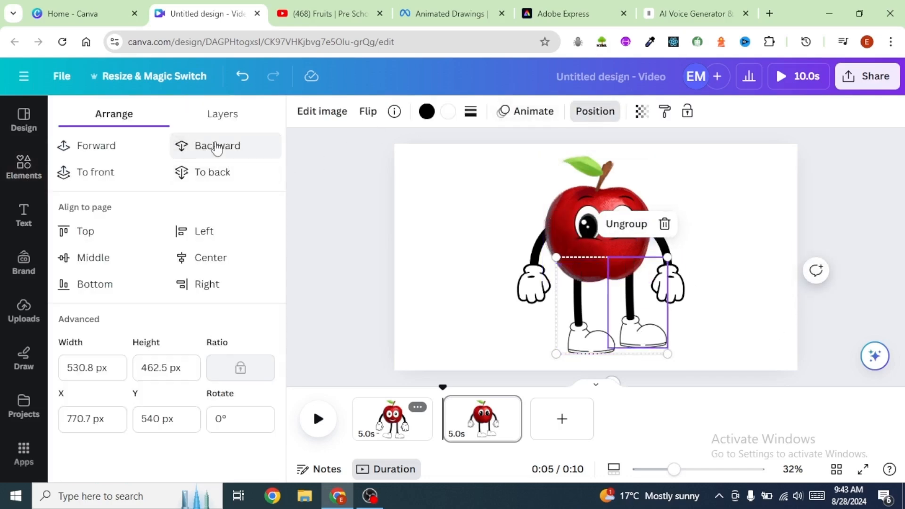
{"action": "left_click", "coordinate": [486, 212]}
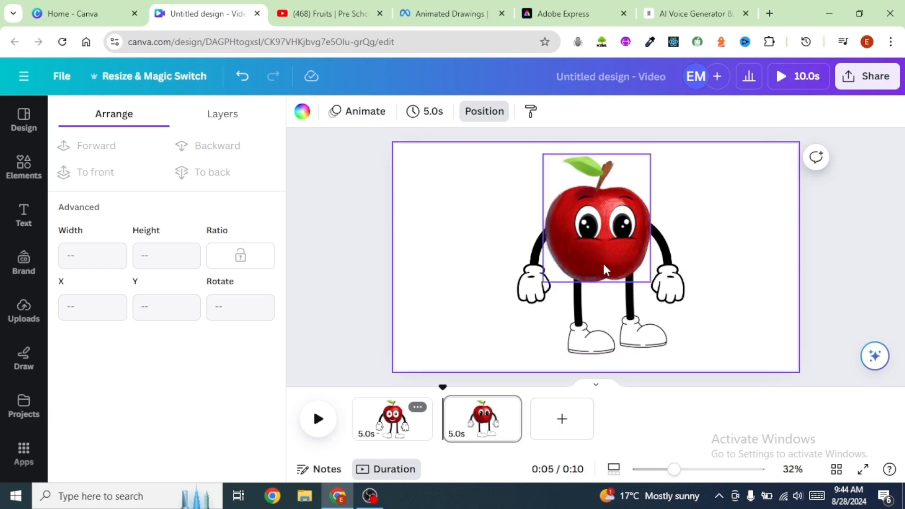
Step: Select the legs, both arms and the apple together and group them into one character
{"action": "left_click", "coordinate": [615, 329]}
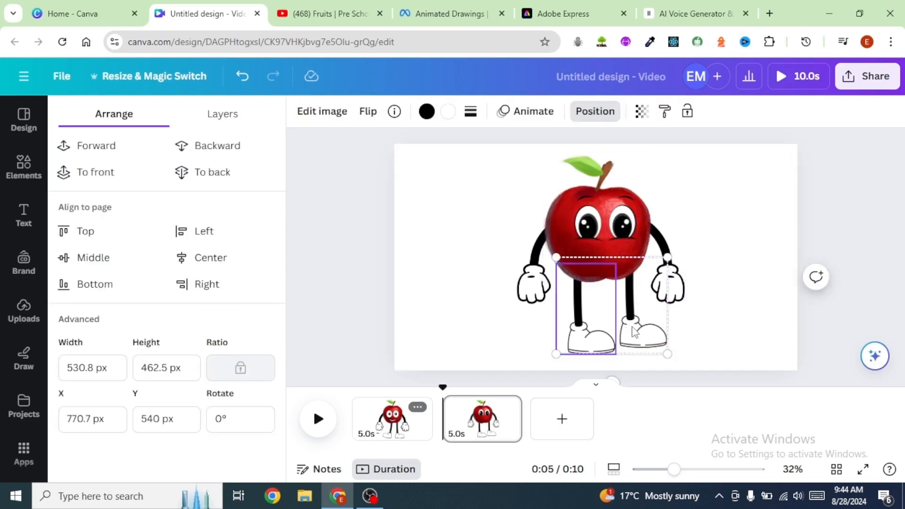
{"action": "left_click", "coordinate": [662, 241], "text": "shift"}
{"action": "left_click", "coordinate": [538, 262], "text": "shift"}
{"action": "left_click", "coordinate": [603, 221], "text": "shift"}
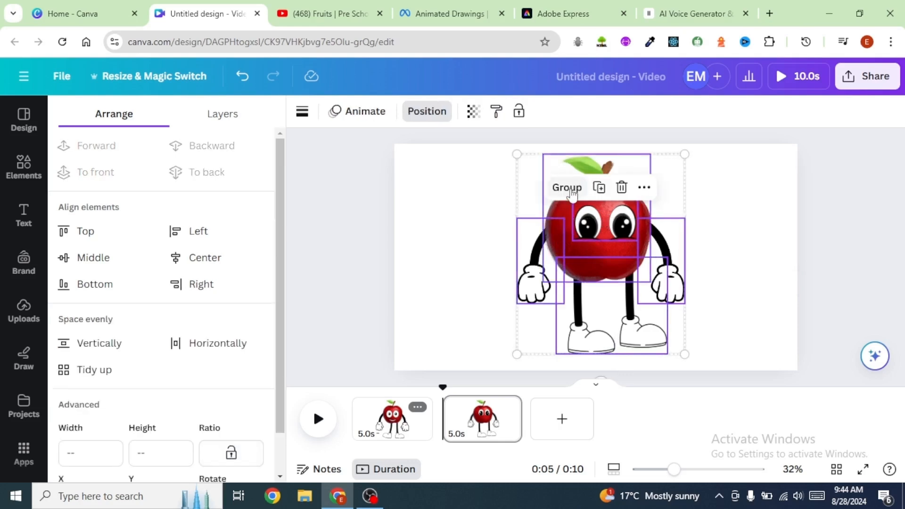
{"action": "left_click", "coordinate": [567, 187]}
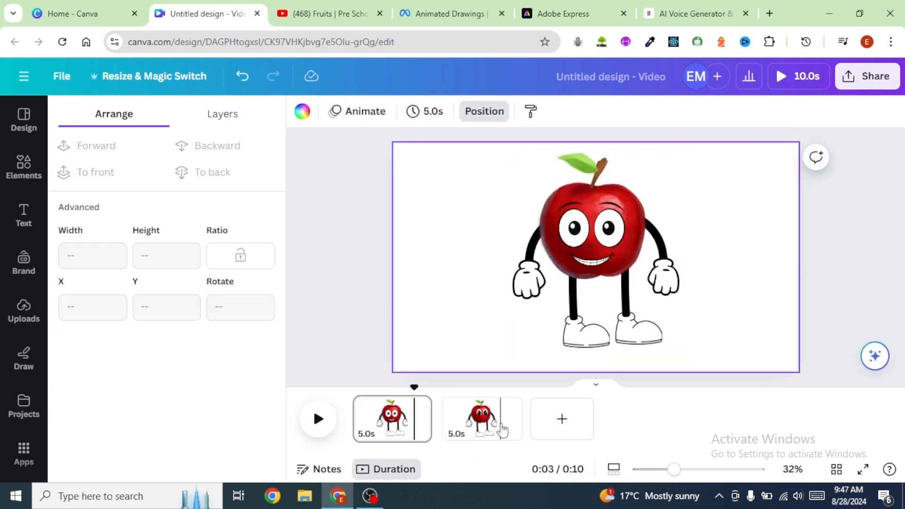
Step: Duplicate the second page
{"action": "left_click", "coordinate": [506, 420]}
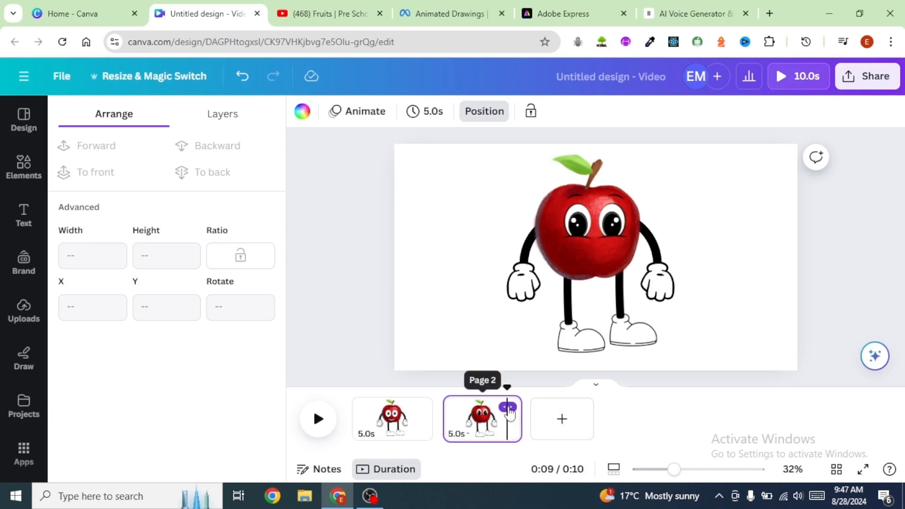
{"action": "left_click", "coordinate": [508, 407]}
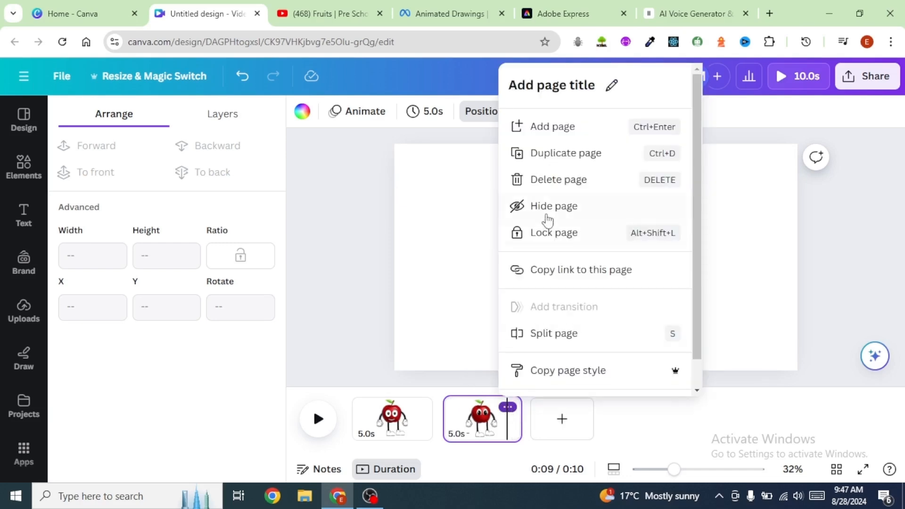
{"action": "left_click", "coordinate": [552, 154]}
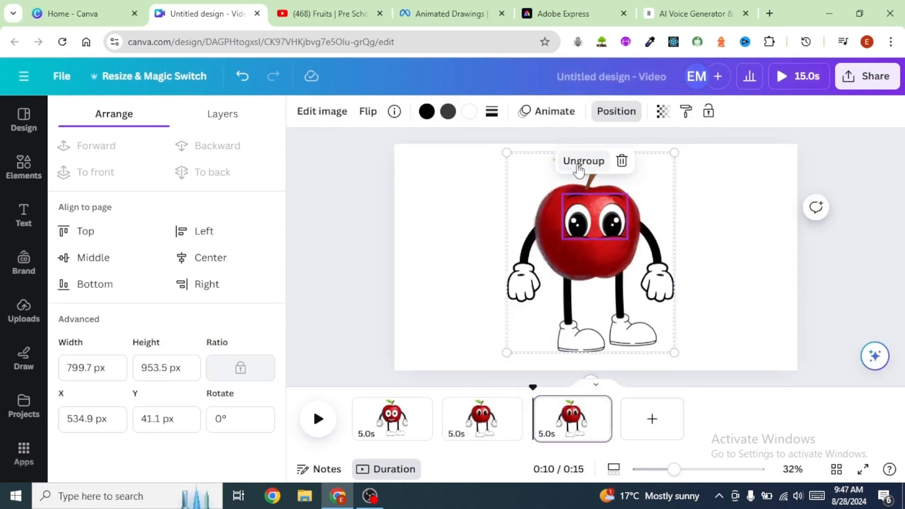
Step: On the new page, ungroup the character and delete the apple and its eyes
{"action": "left_click", "coordinate": [584, 162]}
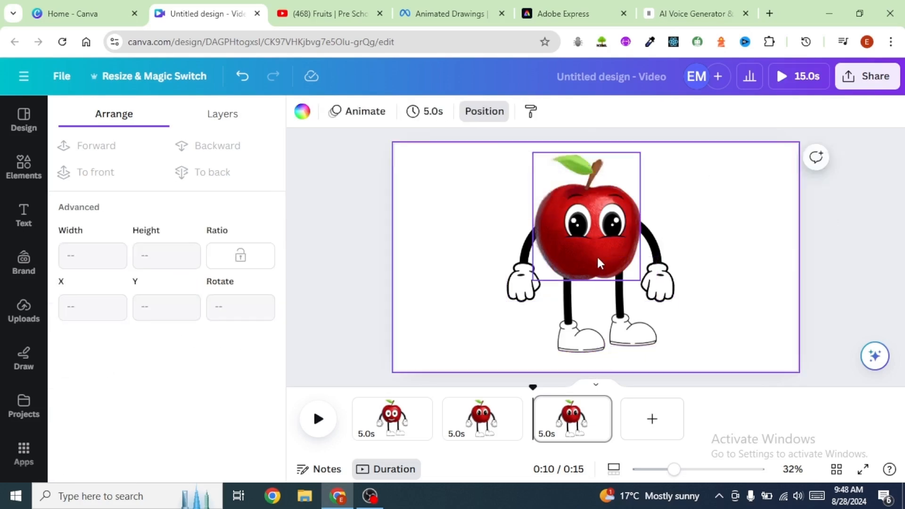
{"action": "left_click", "coordinate": [598, 259]}
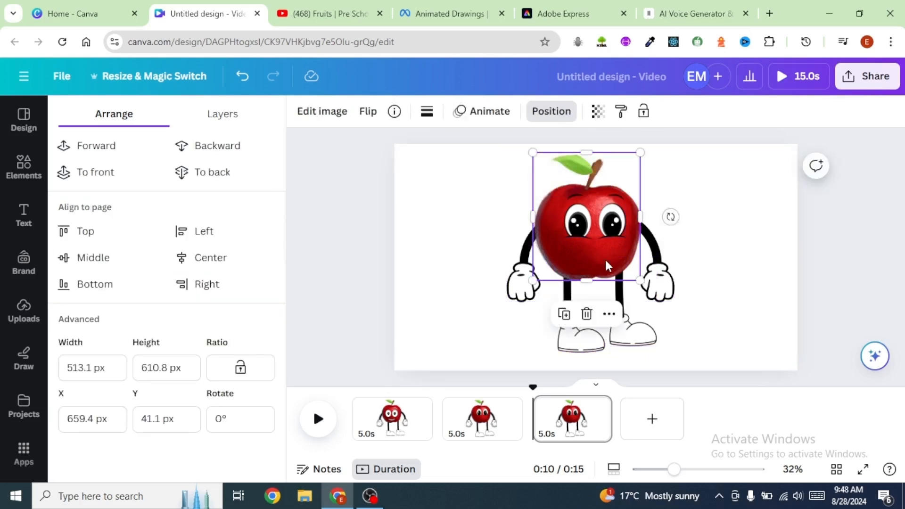
{"action": "key", "text": "Delete"}
{"action": "left_click", "coordinate": [605, 231]}
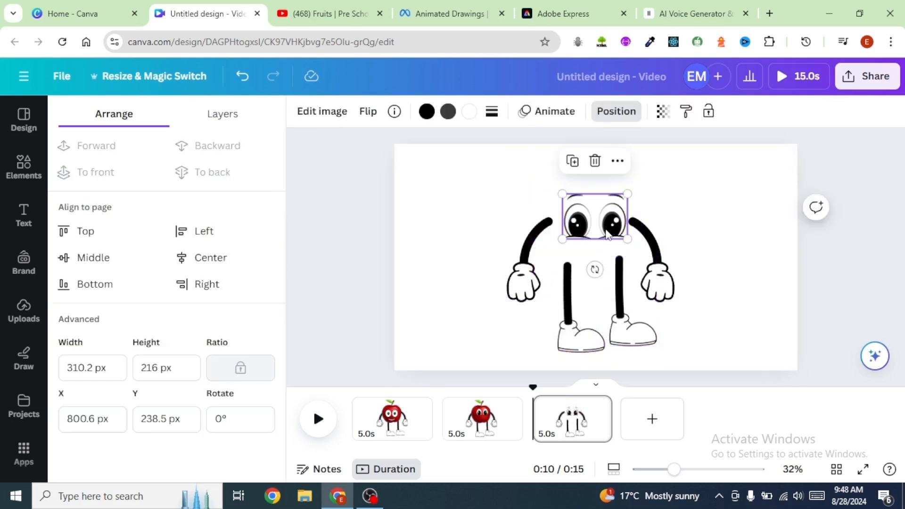
{"action": "key", "text": "Delete"}
Step: Search elements for orange, add an orange graphic, and resize and position it as the character's body
{"action": "left_click", "coordinate": [24, 167]}
{"action": "left_click", "coordinate": [191, 124]}
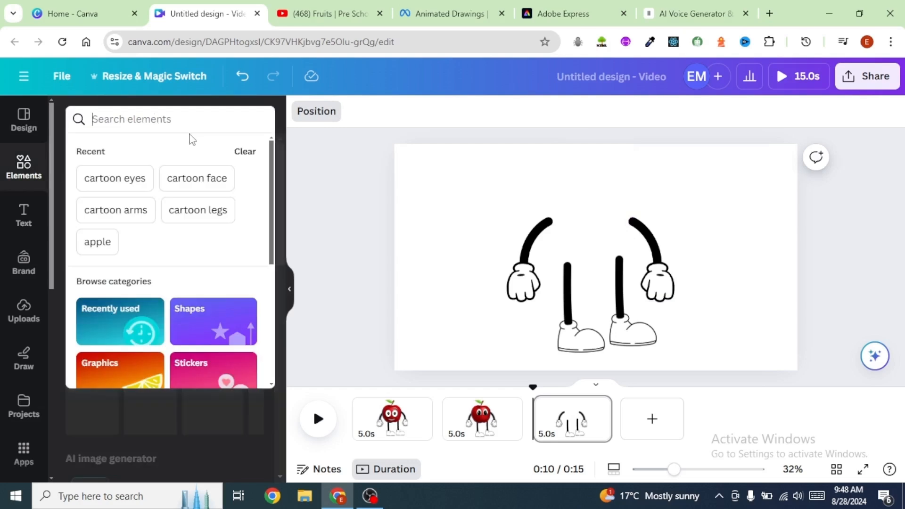
{"action": "type", "text": "orange"}
{"action": "key", "text": "Return"}
{"action": "left_click", "coordinate": [116, 151]}
{"action": "left_click", "coordinate": [233, 311]}
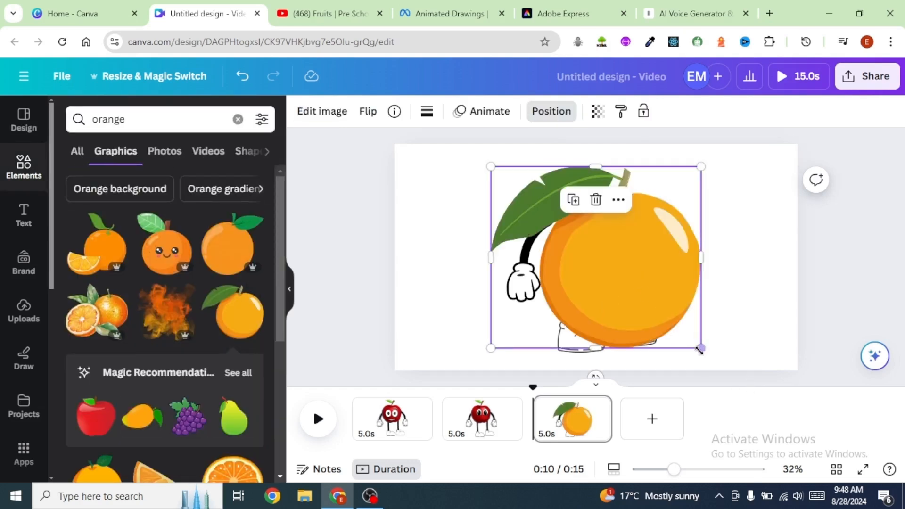
{"action": "left_click_drag", "start_coordinate": [693, 330], "coordinate": [603, 222]}
{"action": "left_click_drag", "start_coordinate": [632, 258], "coordinate": [648, 273]}
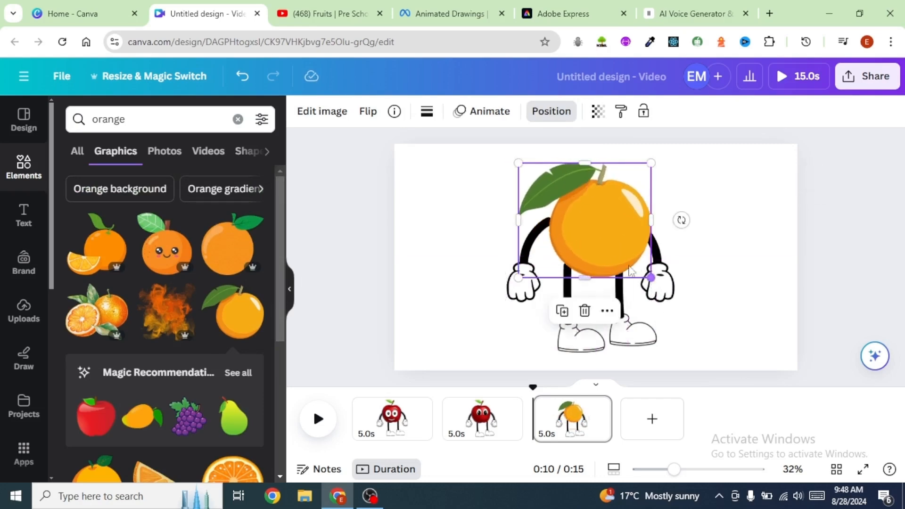
{"action": "left_click", "coordinate": [734, 226]}
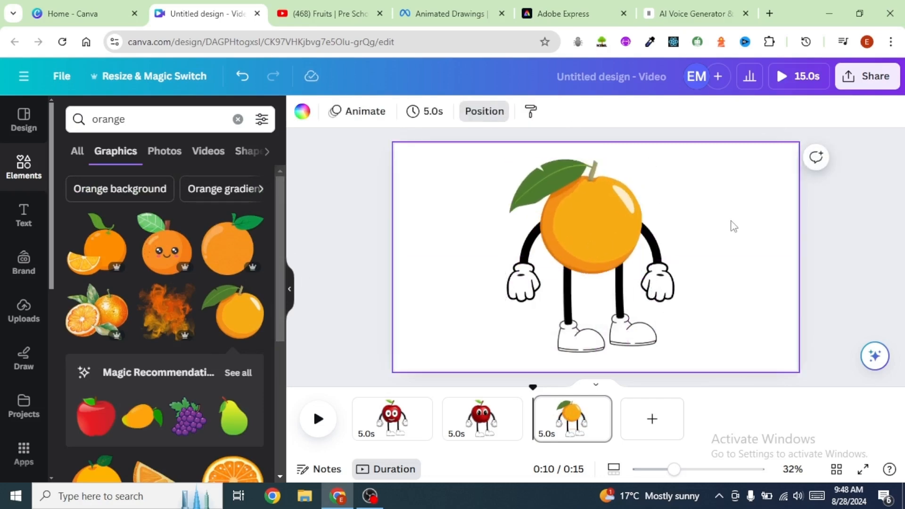
Step: Nudge the orange slightly up and add a smiling cartoon face from the elements search onto it
{"action": "left_click", "coordinate": [599, 248]}
{"action": "left_click_drag", "start_coordinate": [598, 251], "coordinate": [584, 237]}
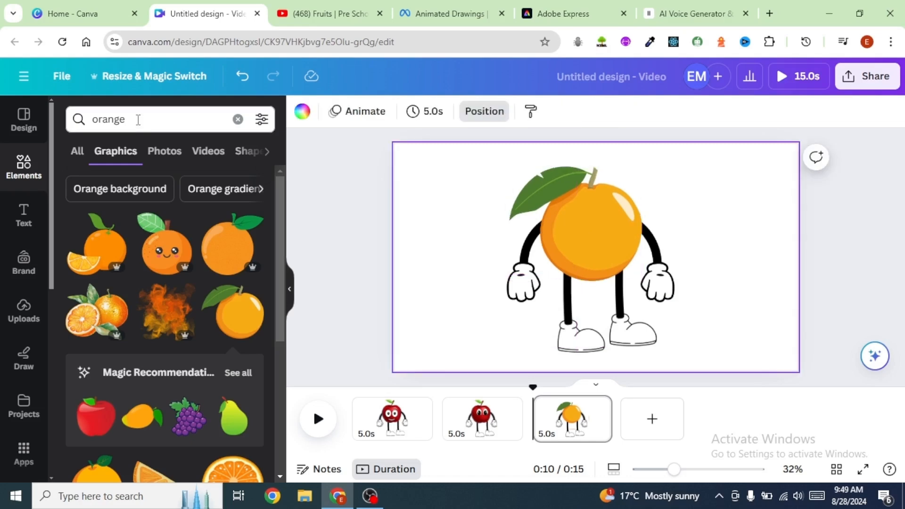
{"action": "left_click", "coordinate": [137, 119]}
{"action": "left_click_drag", "start_coordinate": [137, 120], "coordinate": [85, 125]}
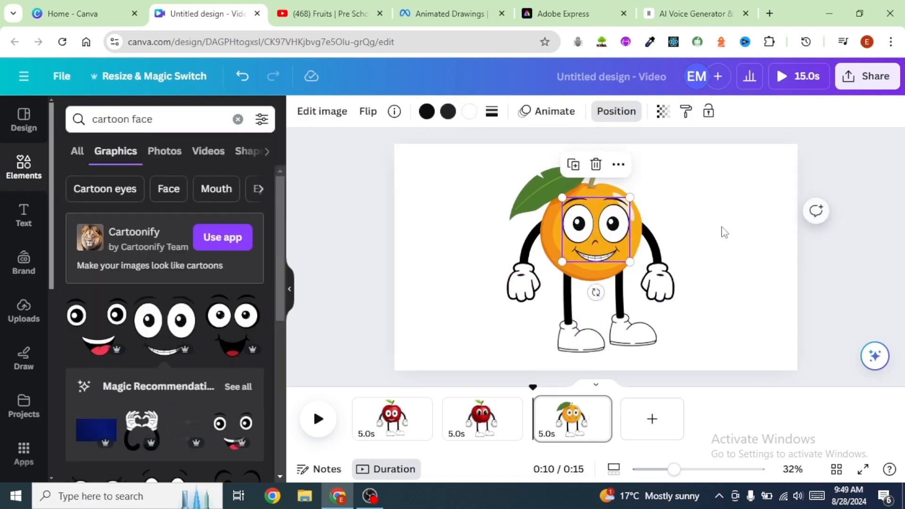
{"action": "left_click", "coordinate": [737, 225]}
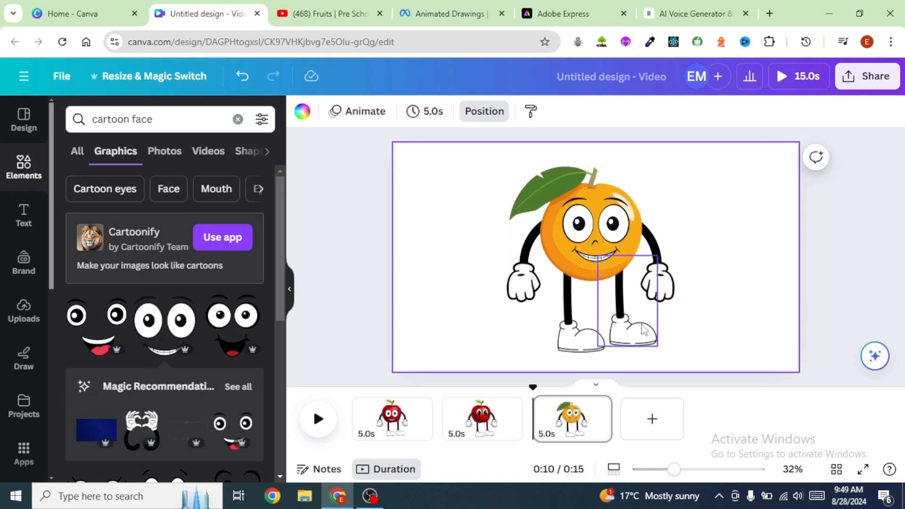
{"action": "mouse_move", "coordinate": [595, 255]}
{"action": "left_mouse_down"}
{"action": "mouse_move", "coordinate": [601, 227]}
{"action": "mouse_move", "coordinate": [593, 244]}
{"action": "left_mouse_up"}
Step: Duplicate the orange character's page
{"action": "left_click", "coordinate": [598, 419]}
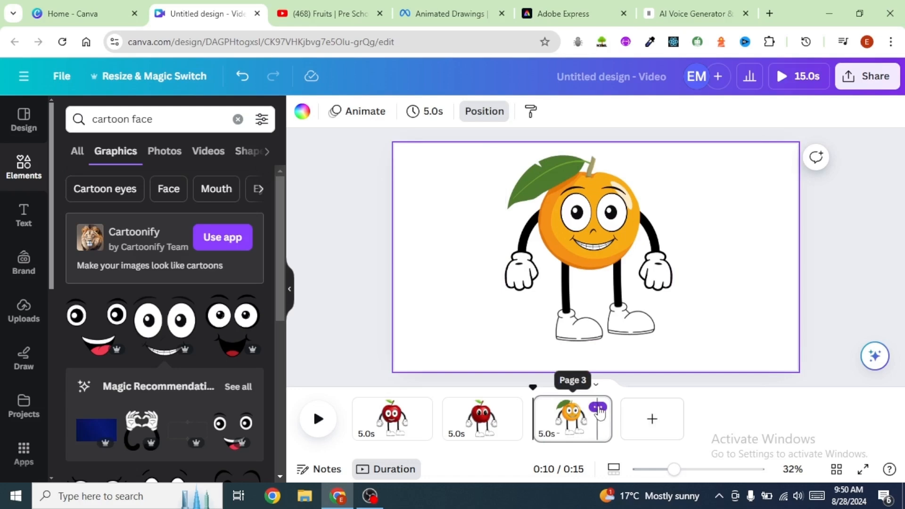
{"action": "left_click", "coordinate": [598, 408]}
{"action": "left_click", "coordinate": [647, 152]}
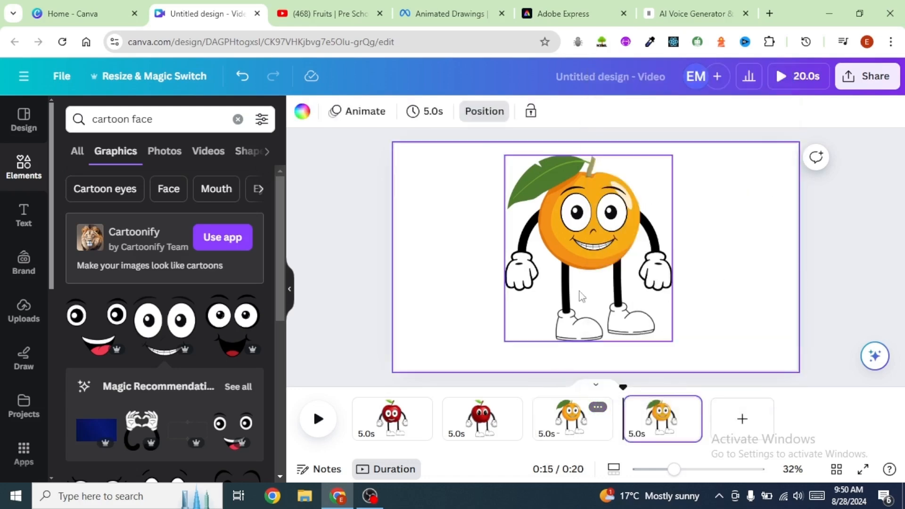
Step: On the new page, delete the orange's cartoon face
{"action": "left_click", "coordinate": [557, 304]}
{"action": "left_click", "coordinate": [741, 240]}
{"action": "left_click", "coordinate": [592, 226]}
{"action": "key", "text": "Delete"}
Step: Search elements for cartoon eyes and place a pair of eyes on the orange
{"action": "left_click_drag", "start_coordinate": [157, 119], "coordinate": [145, 120]}
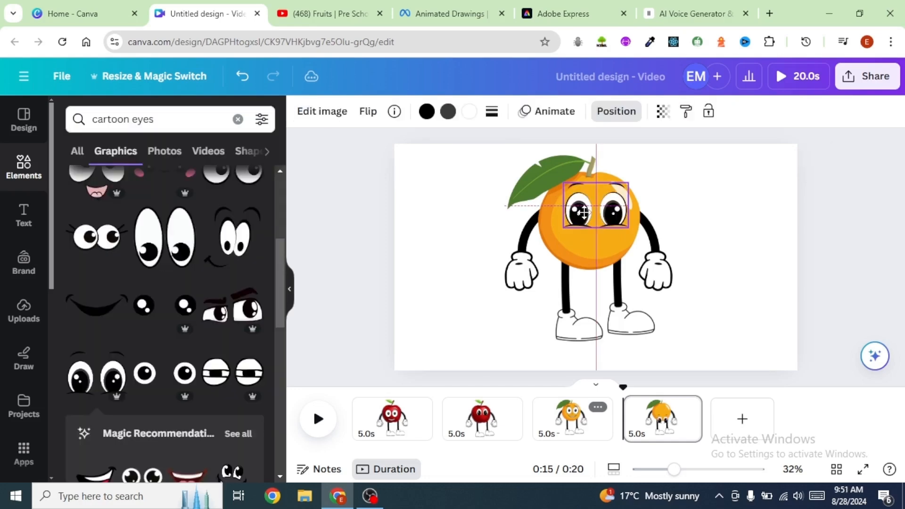
{"action": "left_click_drag", "start_coordinate": [584, 212], "coordinate": [585, 222]}
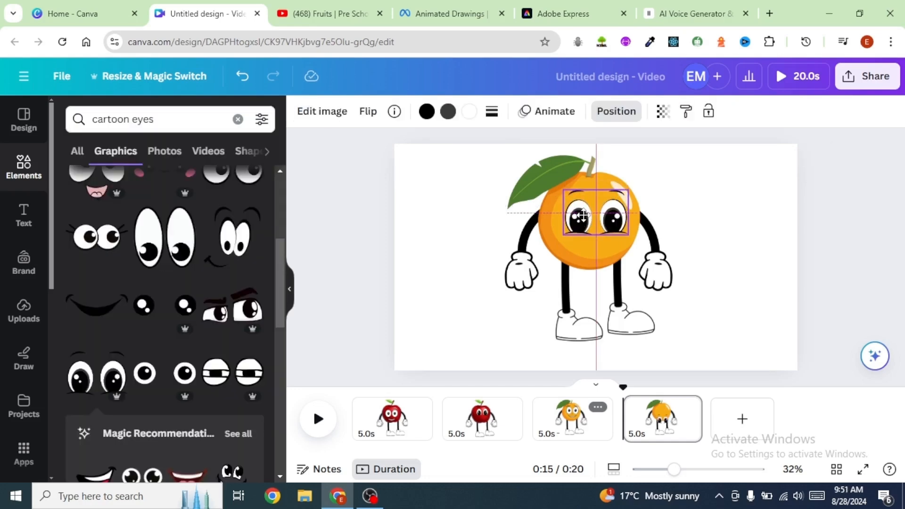
Step: Duplicate the page with the orange's new eyes
{"action": "left_click", "coordinate": [688, 406]}
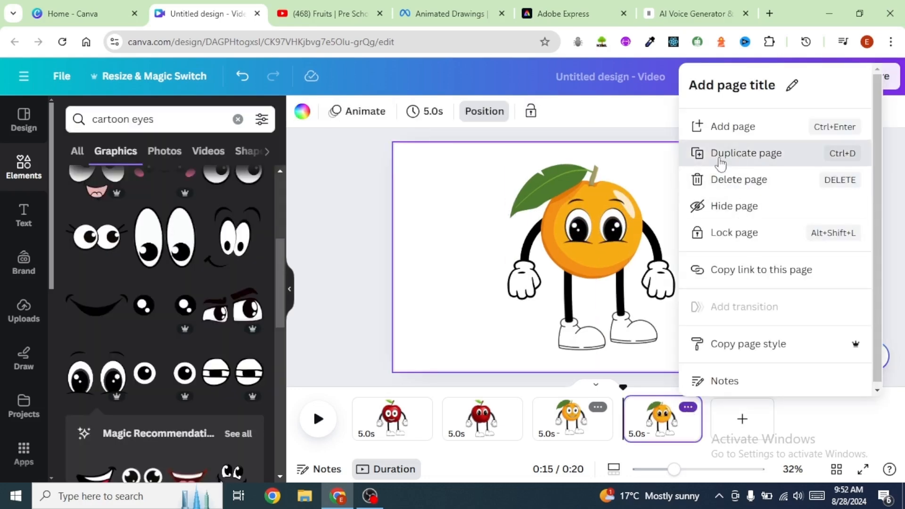
{"action": "left_click", "coordinate": [732, 157]}
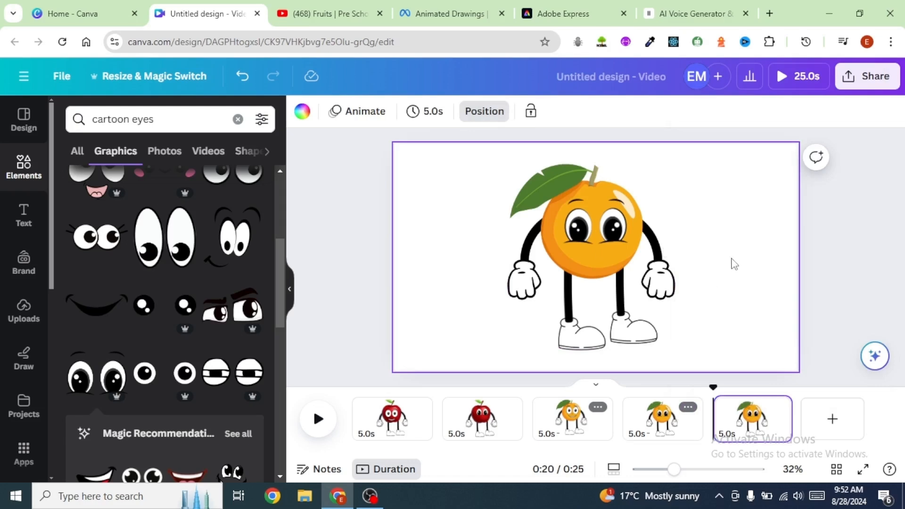
Step: Search elements for cartoon banana and place a banana graphic to the right of the orange character
{"action": "left_click", "coordinate": [162, 119]}
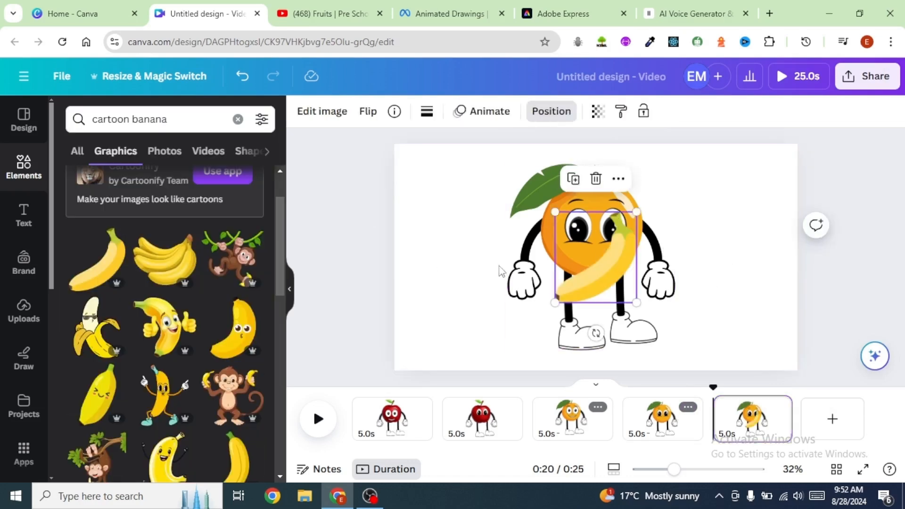
{"action": "left_click_drag", "start_coordinate": [601, 268], "coordinate": [743, 227]}
{"action": "left_click", "coordinate": [753, 300]}
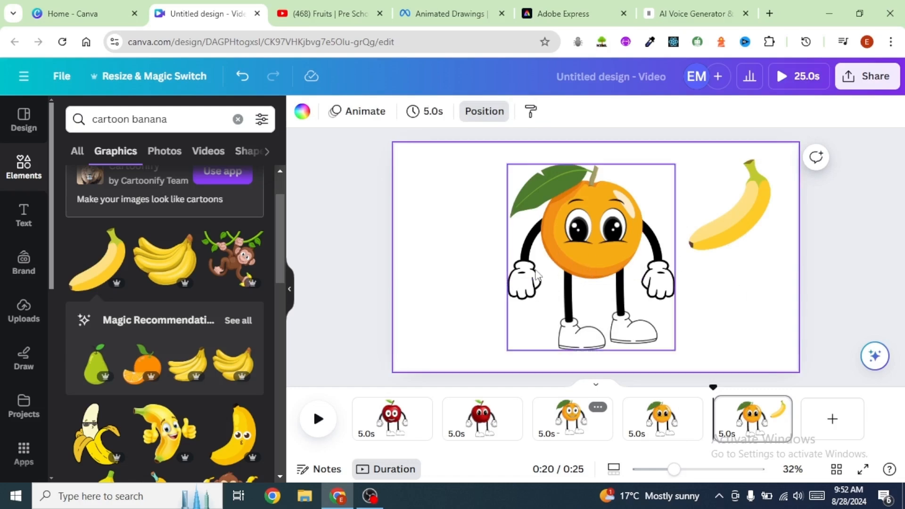
Step: Ungroup the orange character and delete the orange fruit, keeping its eyes, arms and legs
{"action": "left_click", "coordinate": [553, 288]}
{"action": "left_click", "coordinate": [533, 220]}
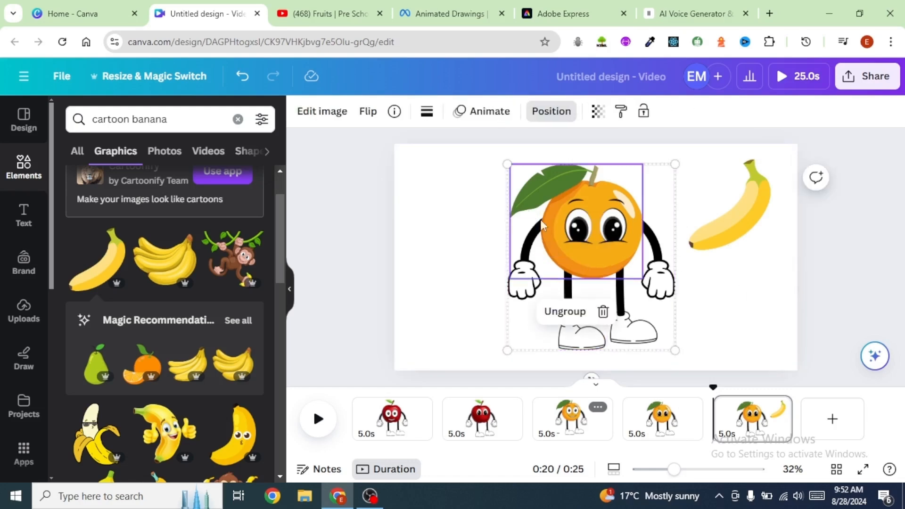
{"action": "left_click", "coordinate": [564, 311]}
{"action": "left_click", "coordinate": [747, 304]}
{"action": "left_click", "coordinate": [559, 248]}
{"action": "key", "text": "Delete"}
Step: Move the eyes aside and fit the banana onto the body, rotating it upright and arranging the arms and legs around it
{"action": "left_click_drag", "start_coordinate": [594, 234], "coordinate": [448, 224]}
{"action": "left_click_drag", "start_coordinate": [738, 223], "coordinate": [626, 229]}
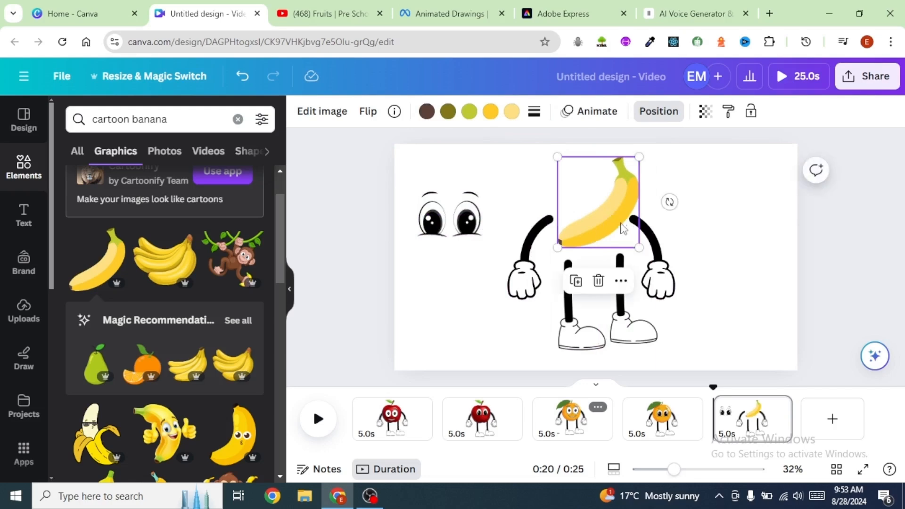
{"action": "left_click_drag", "start_coordinate": [670, 202], "coordinate": [636, 162]}
{"action": "left_click_drag", "start_coordinate": [619, 198], "coordinate": [608, 201]}
{"action": "left_click_drag", "start_coordinate": [565, 292], "coordinate": [615, 232]}
{"action": "left_click_drag", "start_coordinate": [660, 280], "coordinate": [629, 215]}
{"action": "left_click_drag", "start_coordinate": [522, 280], "coordinate": [590, 236]}
{"action": "left_click_drag", "start_coordinate": [621, 194], "coordinate": [594, 217]}
{"action": "left_click", "coordinate": [642, 233]}
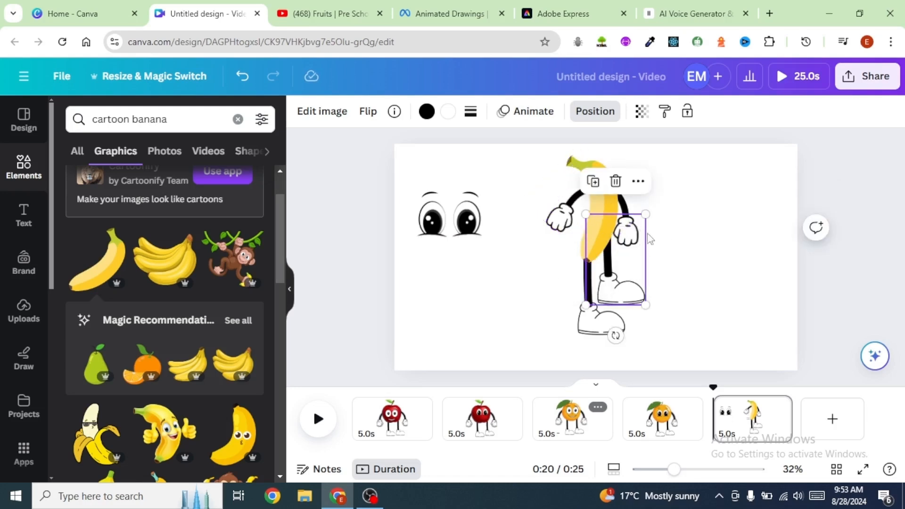
Step: Position the eyes on the banana and bring them forward in front of it
{"action": "left_click", "coordinate": [627, 199]}
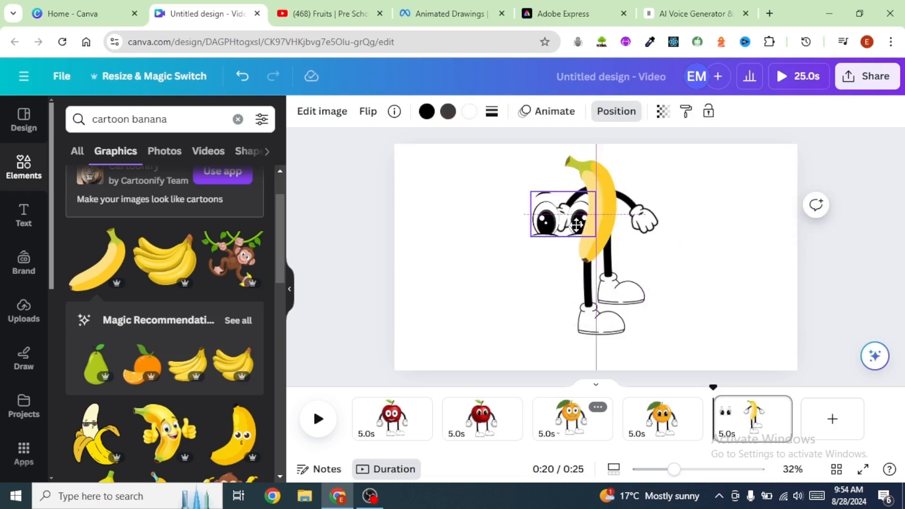
{"action": "left_click_drag", "start_coordinate": [576, 225], "coordinate": [603, 213]}
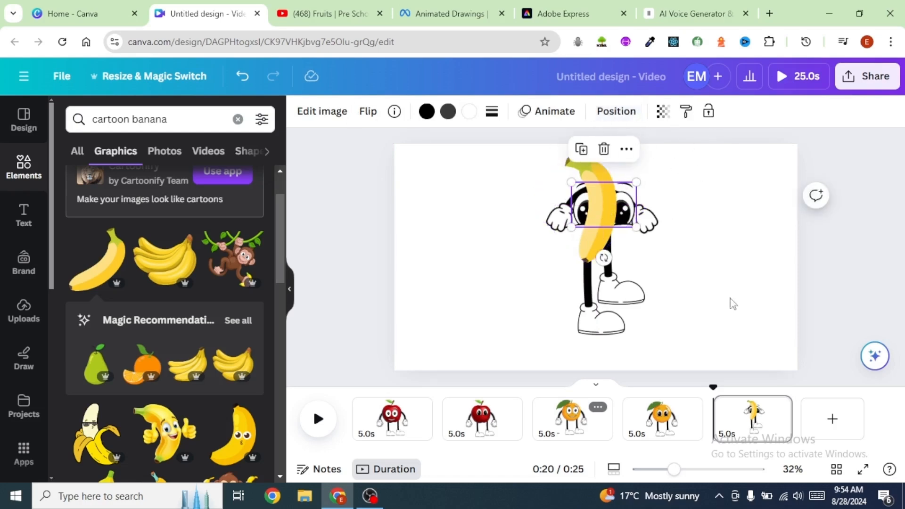
{"action": "left_click", "coordinate": [616, 111]}
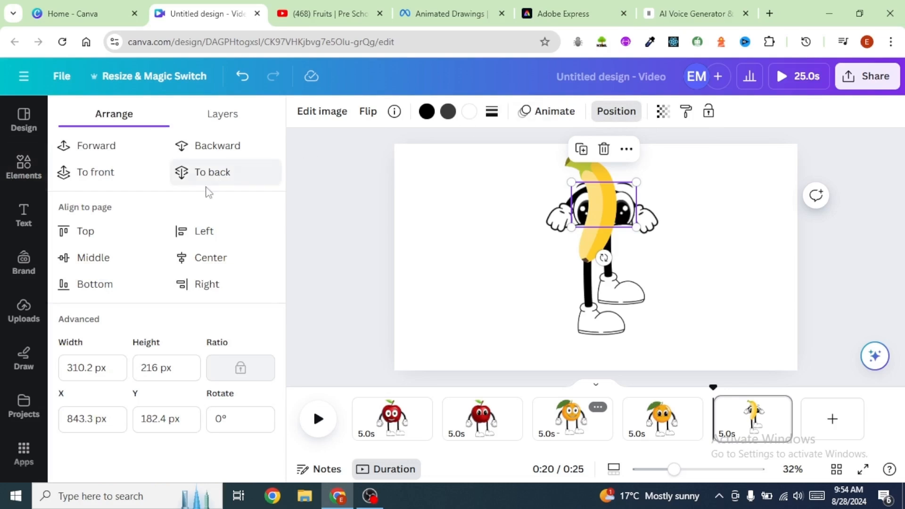
{"action": "left_click", "coordinate": [96, 151]}
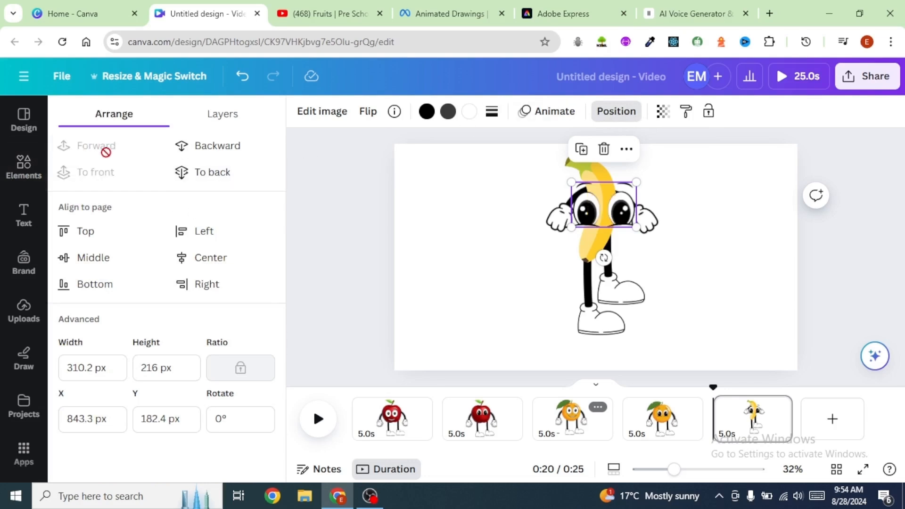
{"action": "left_click", "coordinate": [738, 245]}
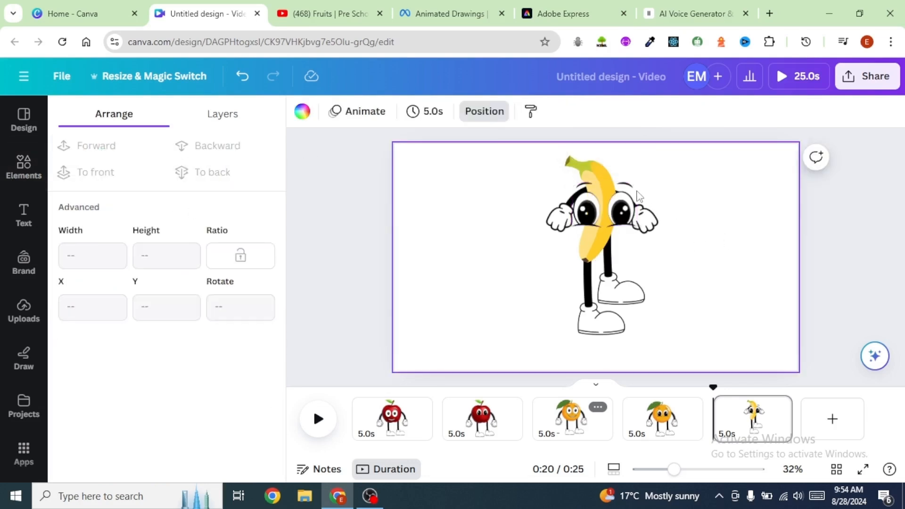
Step: Shrink the eyes to fit the top of the banana
{"action": "left_click", "coordinate": [622, 198]}
{"action": "left_click_drag", "start_coordinate": [636, 182], "coordinate": [604, 193]}
{"action": "left_click", "coordinate": [763, 248]}
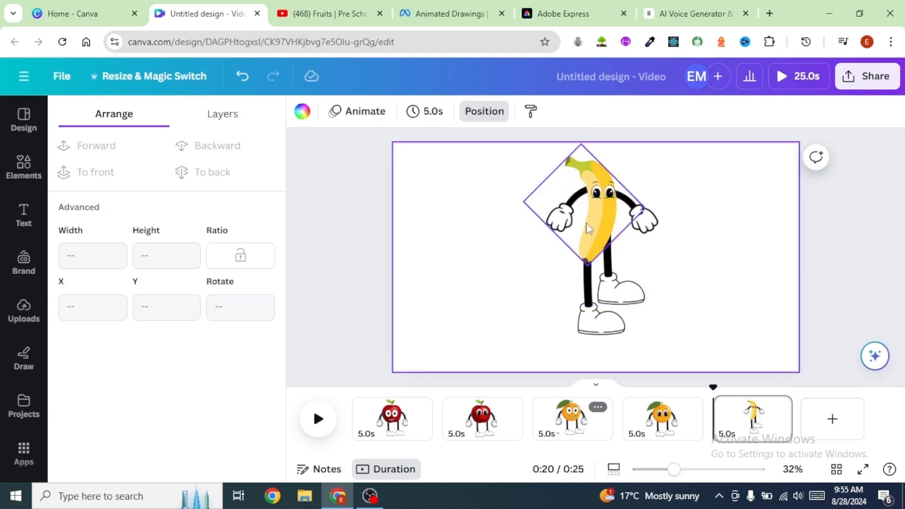
Step: Duplicate the banana character's page
{"action": "left_click", "coordinate": [779, 408]}
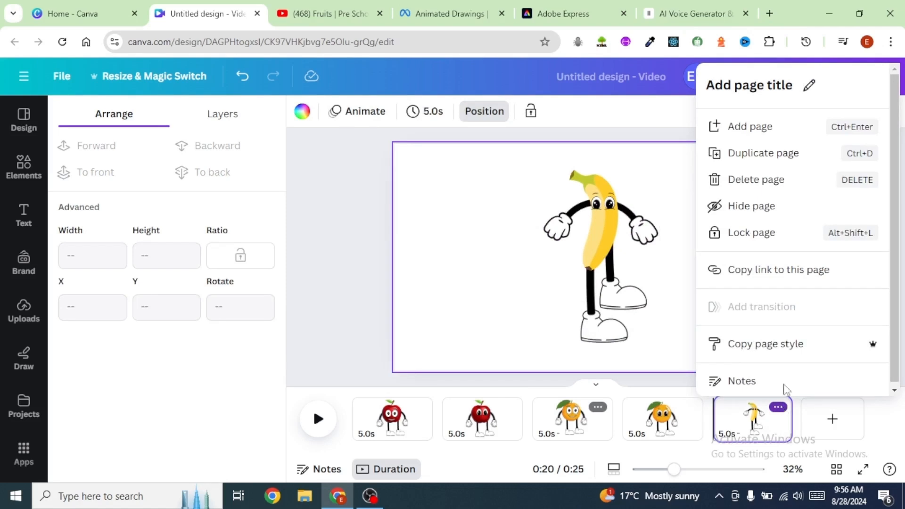
{"action": "left_click", "coordinate": [743, 153]}
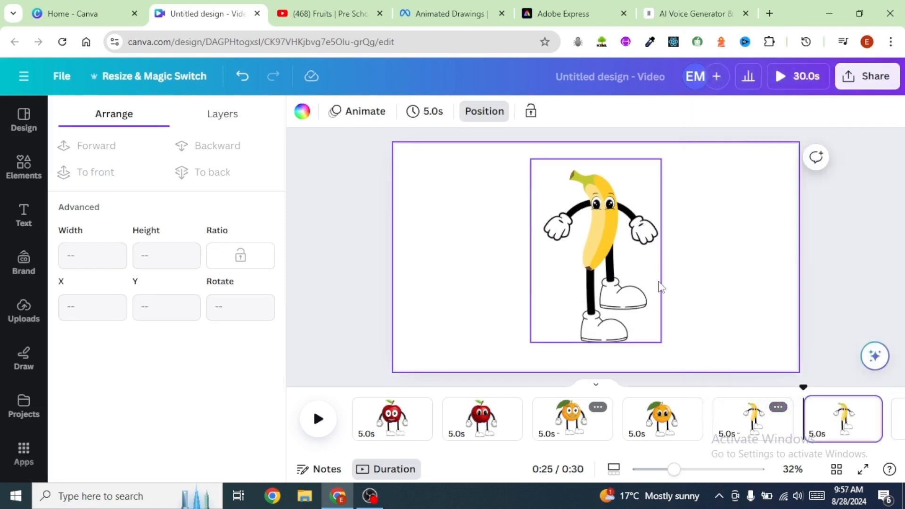
{"action": "left_click", "coordinate": [661, 286]}
{"action": "left_click", "coordinate": [732, 243]}
Step: On the new page, delete the banana's eyes and place a cartoon face from the element search on the banana
{"action": "left_click", "coordinate": [603, 204]}
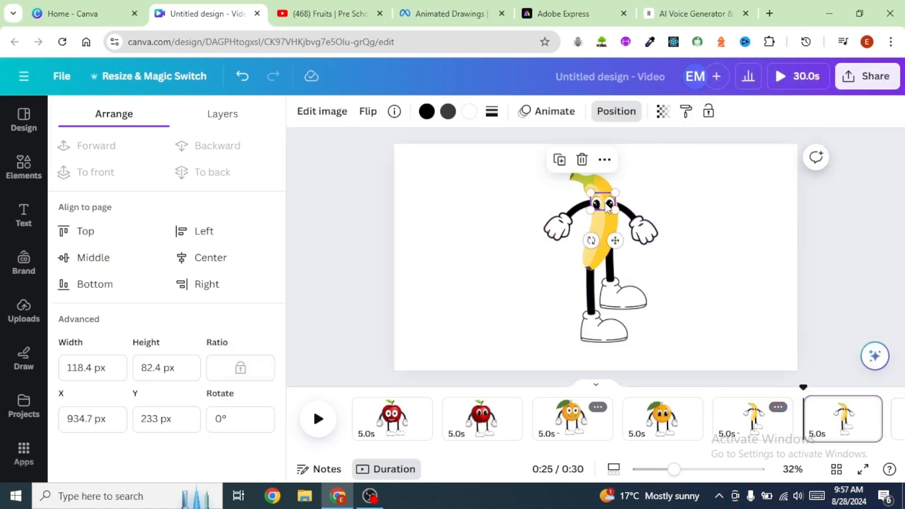
{"action": "key", "text": "Delete"}
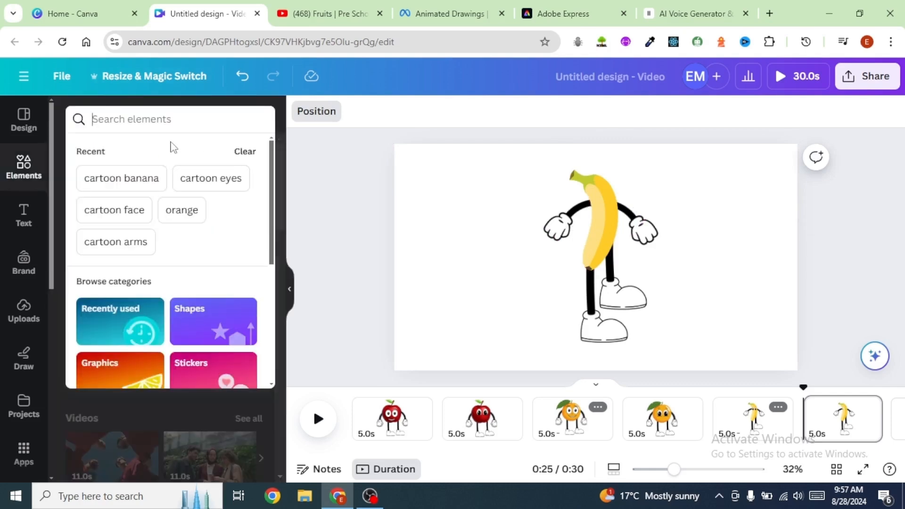
{"action": "type", "text": "cartoon face"}
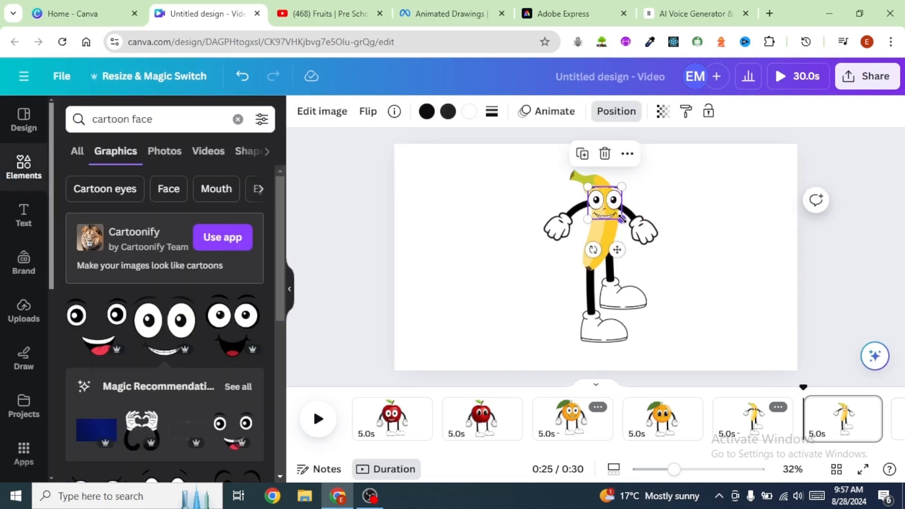
{"action": "left_click_drag", "start_coordinate": [622, 218], "coordinate": [599, 206]}
{"action": "left_click", "coordinate": [720, 224]}
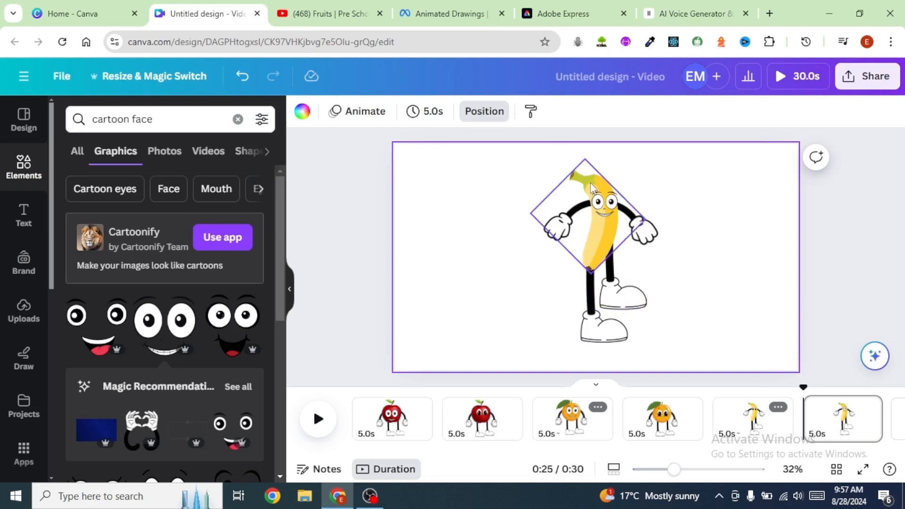
Step: Duplicate the page and ungroup the banana character
{"action": "left_click", "coordinate": [868, 407]}
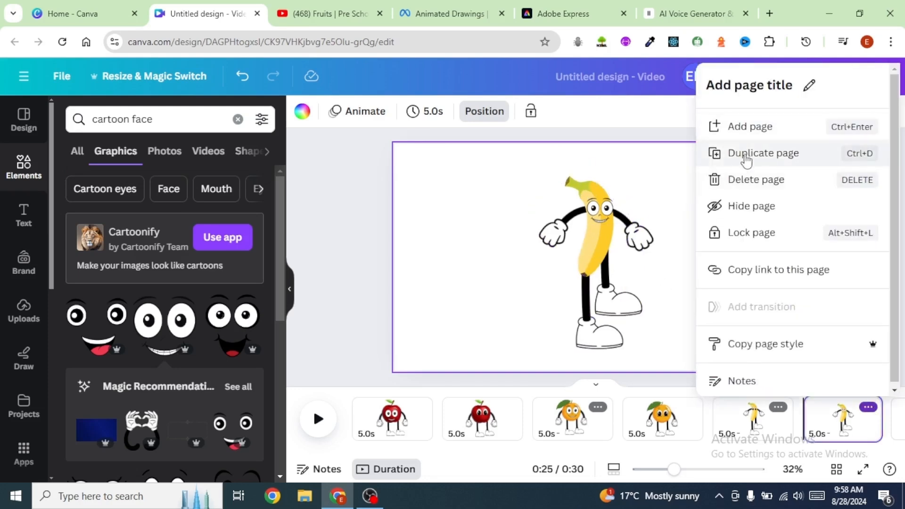
{"action": "left_click", "coordinate": [729, 156]}
{"action": "left_click", "coordinate": [582, 330]}
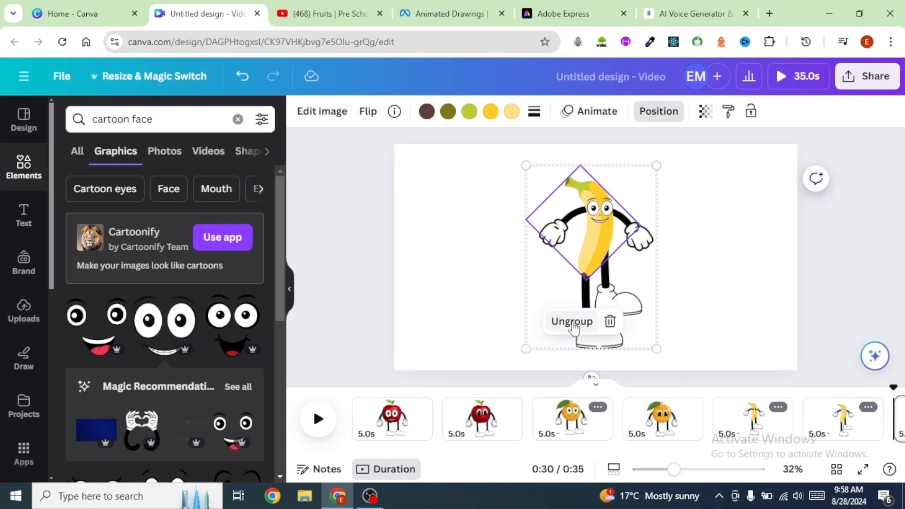
{"action": "left_click", "coordinate": [572, 319]}
{"action": "left_click", "coordinate": [734, 285]}
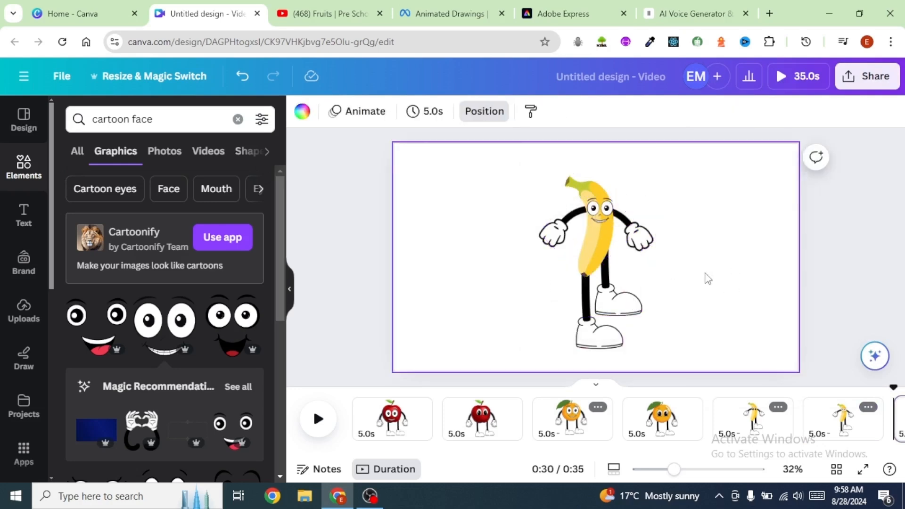
Step: Search elements for grapes, add a grapes graphic, shrink it and place it right of the banana
{"action": "left_click", "coordinate": [177, 121]}
{"action": "left_click_drag", "start_coordinate": [177, 121], "coordinate": [93, 122]}
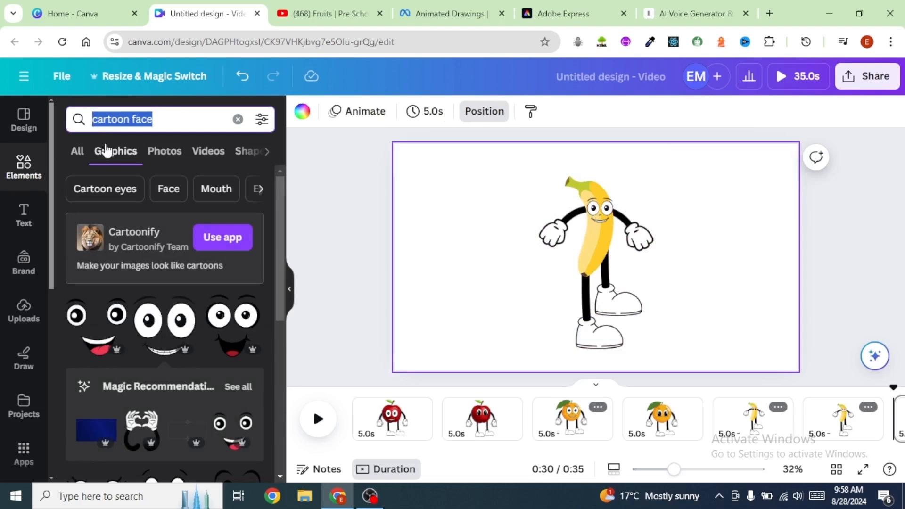
{"action": "type", "text": "grapes"}
{"action": "key", "text": "Return"}
{"action": "left_click", "coordinate": [97, 375]}
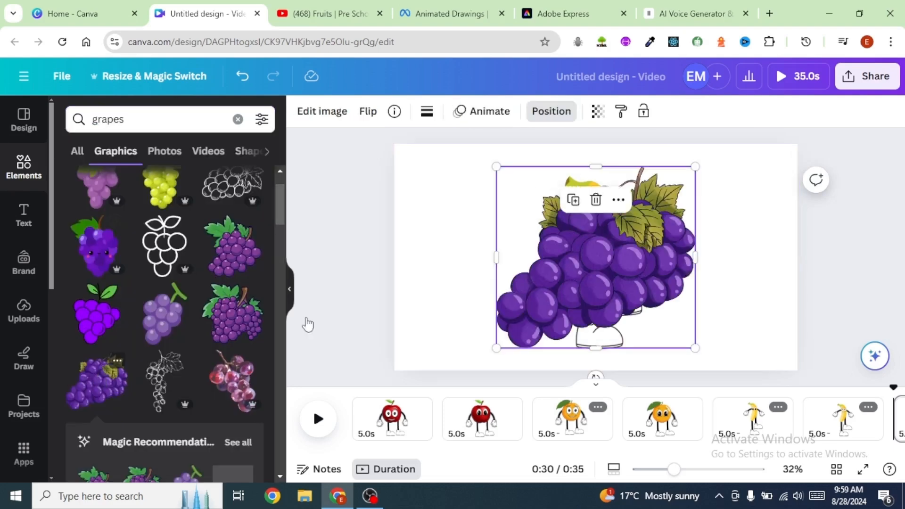
{"action": "left_click_drag", "start_coordinate": [495, 348], "coordinate": [581, 271]}
{"action": "left_click_drag", "start_coordinate": [678, 248], "coordinate": [766, 247]}
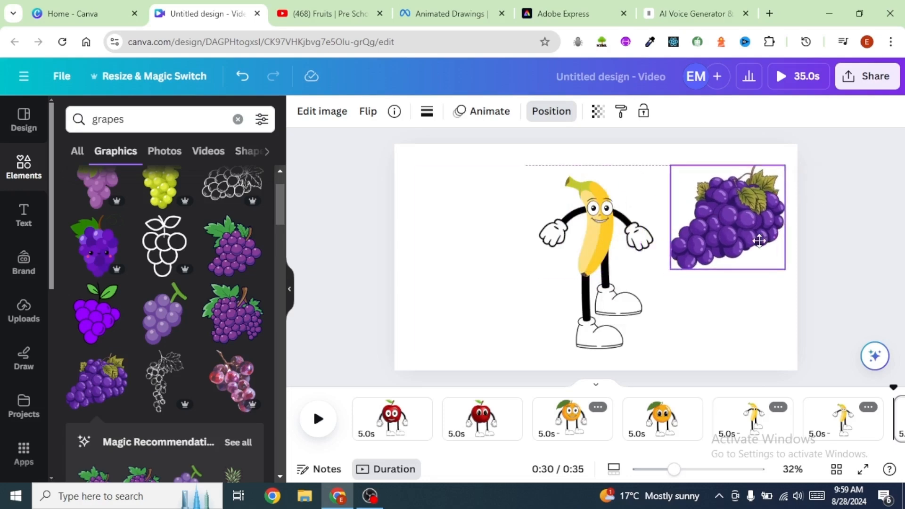
Step: Delete the banana and move its cartoon face aside to the left of the canvas
{"action": "left_click", "coordinate": [599, 242]}
{"action": "key", "text": "Delete"}
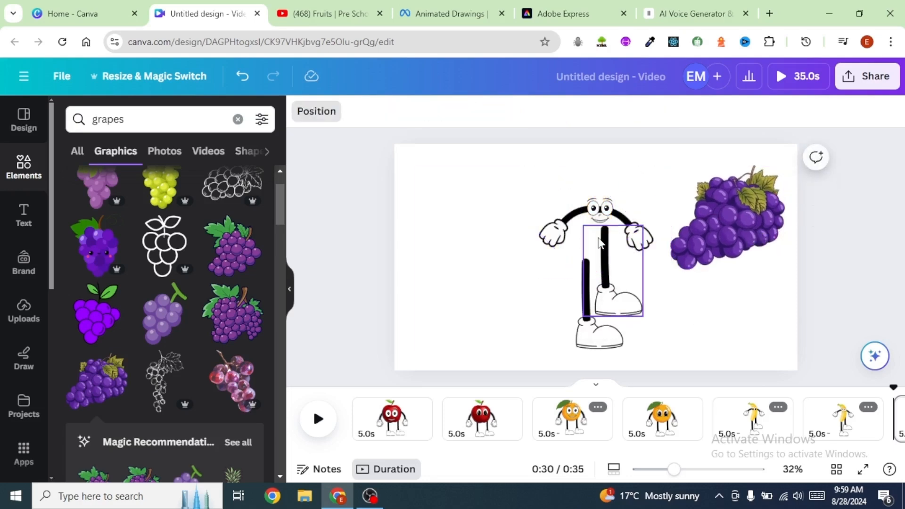
{"action": "left_click", "coordinate": [599, 208]}
{"action": "left_click_drag", "start_coordinate": [599, 207], "coordinate": [430, 201]}
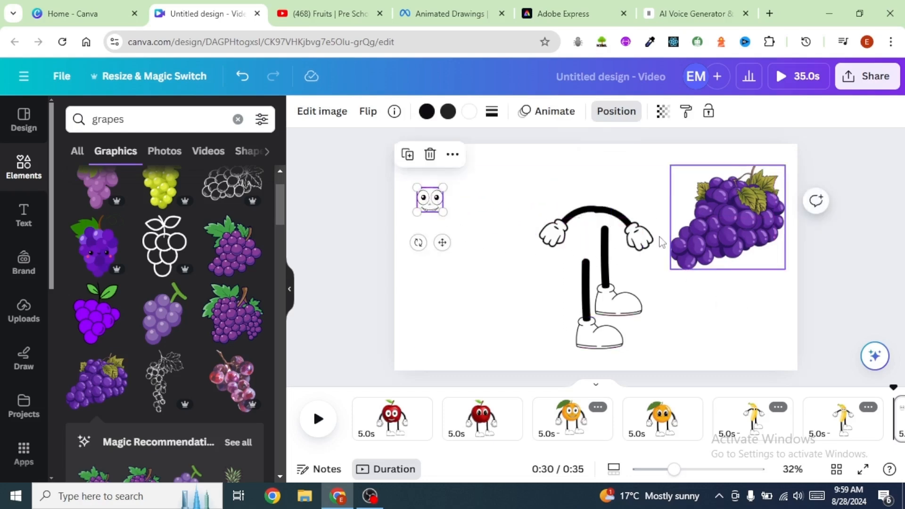
Step: Fit the grapes onto the body, rotating them upright and rearranging the arms and legs around them
{"action": "left_click_drag", "start_coordinate": [744, 226], "coordinate": [648, 208]}
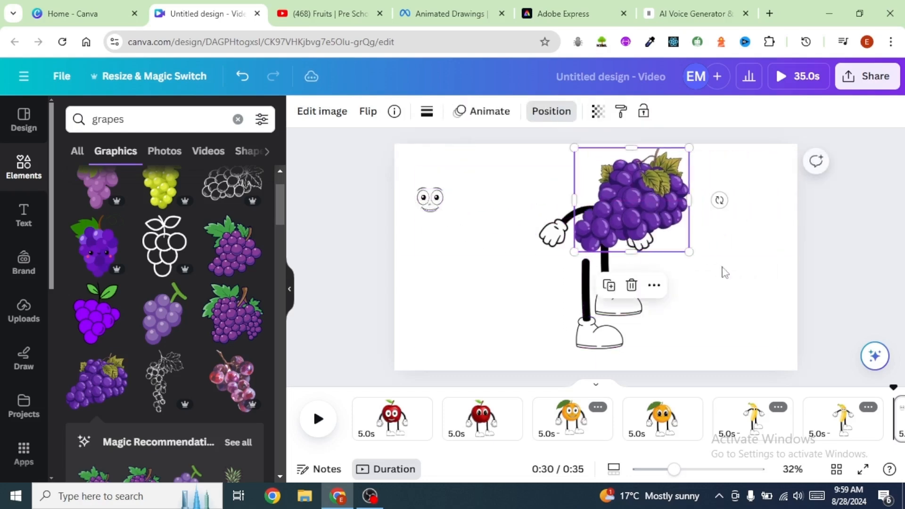
{"action": "left_click_drag", "start_coordinate": [720, 199], "coordinate": [677, 150]}
{"action": "left_click_drag", "start_coordinate": [635, 183], "coordinate": [606, 188]}
{"action": "left_click_drag", "start_coordinate": [656, 260], "coordinate": [668, 244]}
{"action": "left_click", "coordinate": [734, 232]}
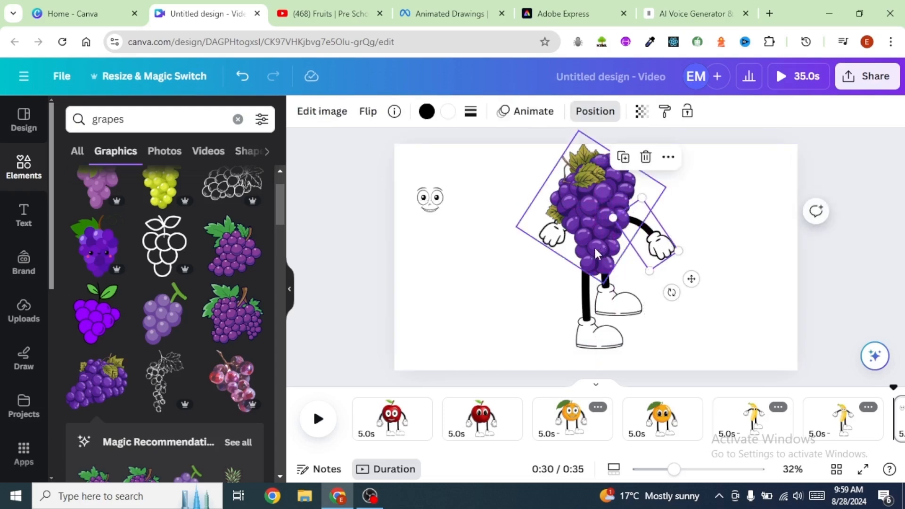
{"action": "left_click_drag", "start_coordinate": [660, 250], "coordinate": [657, 231]}
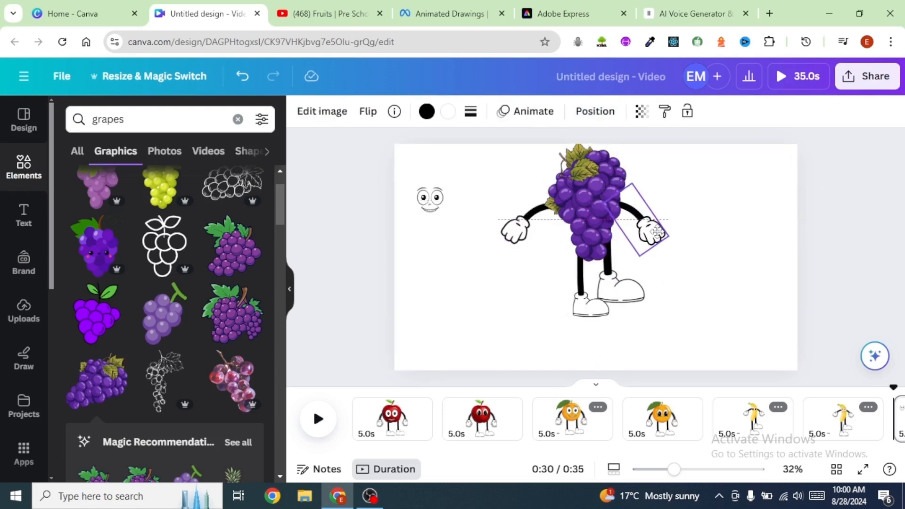
{"action": "left_click", "coordinate": [524, 241], "text": "shift"}
{"action": "left_click", "coordinate": [526, 241]}
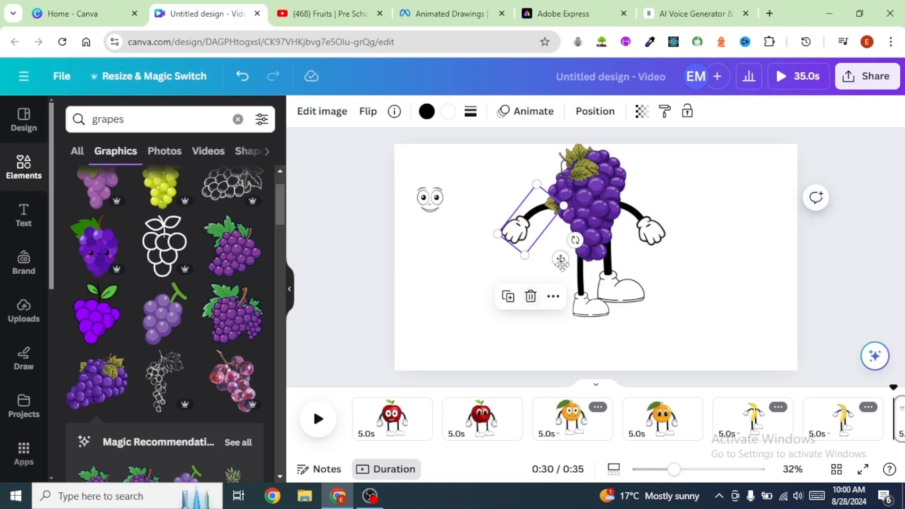
{"action": "left_click_drag", "start_coordinate": [576, 242], "coordinate": [628, 257]}
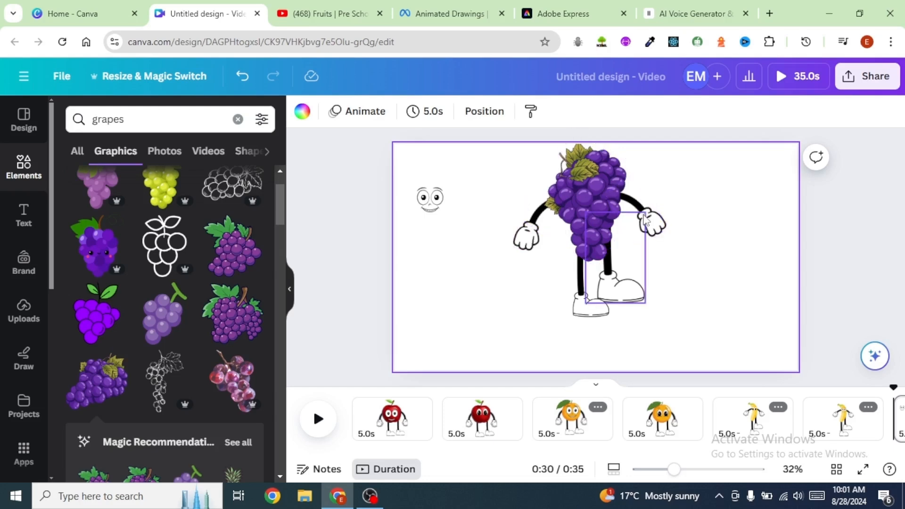
{"action": "mouse_move", "coordinate": [527, 237]}
{"action": "left_mouse_down"}
{"action": "mouse_move", "coordinate": [536, 240]}
{"action": "mouse_move", "coordinate": [529, 244]}
{"action": "left_mouse_up"}
{"action": "left_click", "coordinate": [696, 264]}
{"action": "mouse_move", "coordinate": [615, 290]}
{"action": "left_mouse_down"}
{"action": "mouse_move", "coordinate": [625, 288]}
{"action": "mouse_move", "coordinate": [615, 278]}
{"action": "left_mouse_up"}
Step: Search elements for cartoon face and place a face on the grapes
{"action": "double_click", "coordinate": [108, 119]}
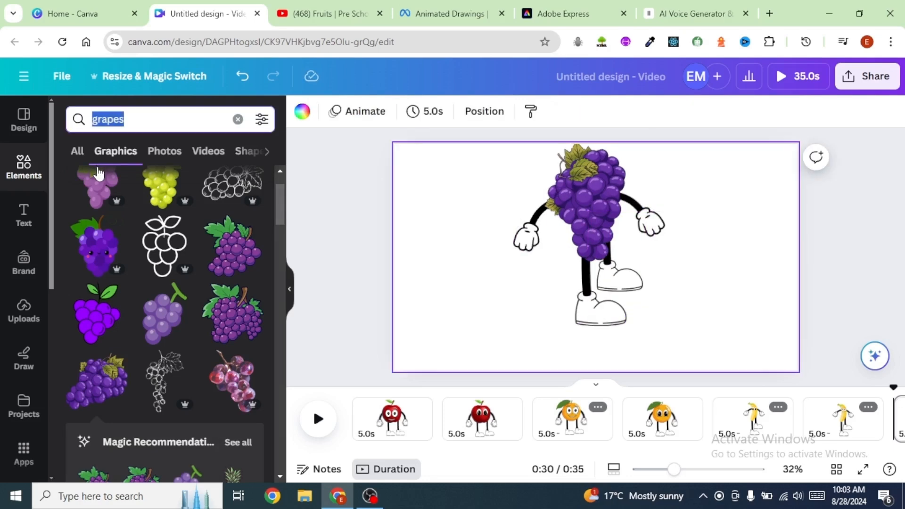
{"action": "type", "text": "cart"}
{"action": "left_click", "coordinate": [99, 173]}
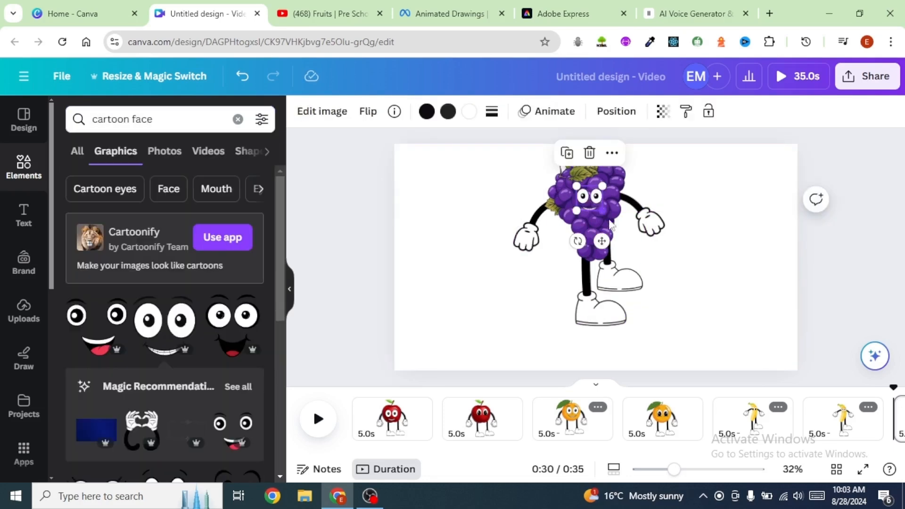
{"action": "mouse_move", "coordinate": [602, 210]}
{"action": "left_mouse_down"}
{"action": "mouse_move", "coordinate": [621, 229]}
{"action": "mouse_move", "coordinate": [585, 202]}
{"action": "mouse_move", "coordinate": [627, 234]}
{"action": "mouse_move", "coordinate": [608, 214]}
{"action": "left_mouse_up"}
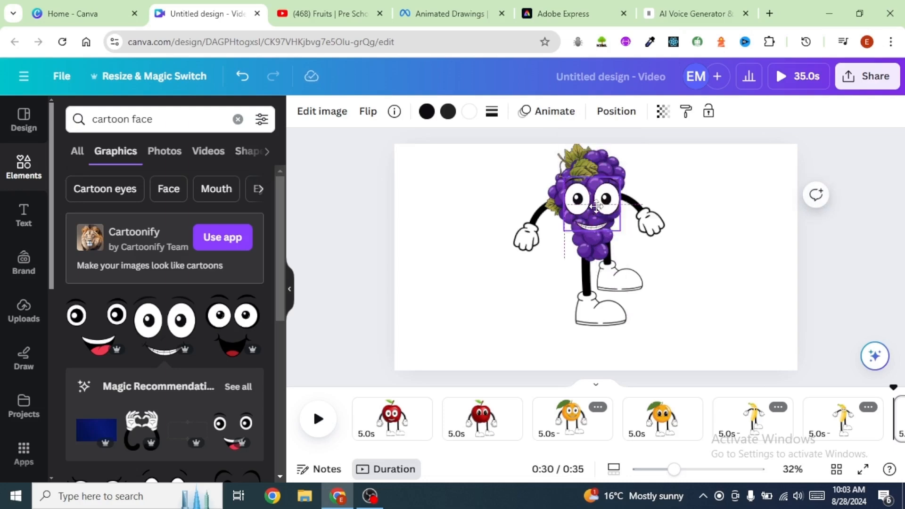
{"action": "left_click", "coordinate": [737, 208]}
{"action": "left_click", "coordinate": [615, 216]}
{"action": "left_click", "coordinate": [650, 338]}
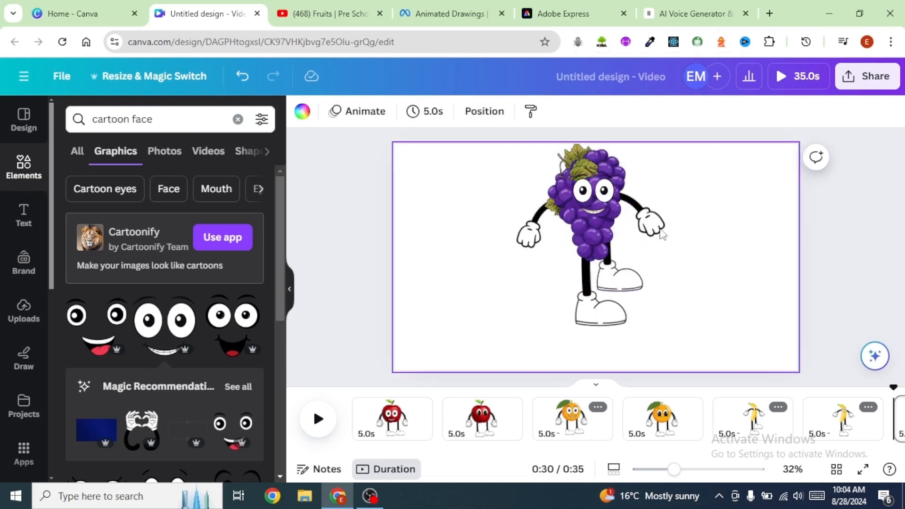
Step: Duplicate the grapes character's page
{"action": "right_click", "coordinate": [693, 226]}
{"action": "left_click", "coordinate": [747, 151]}
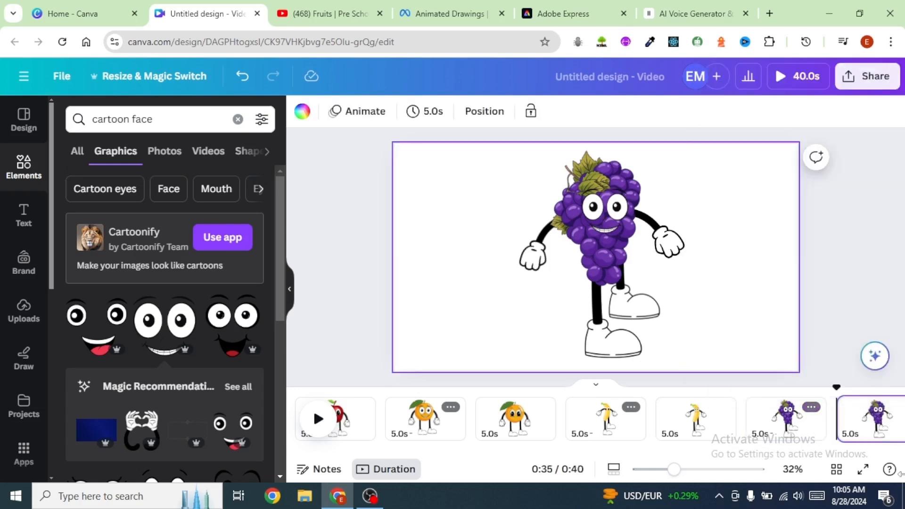
{"action": "left_click", "coordinate": [629, 200]}
Step: On the new page, replace the grapes' face with a pair of cartoon eyes from the element search
{"action": "left_click", "coordinate": [578, 334]}
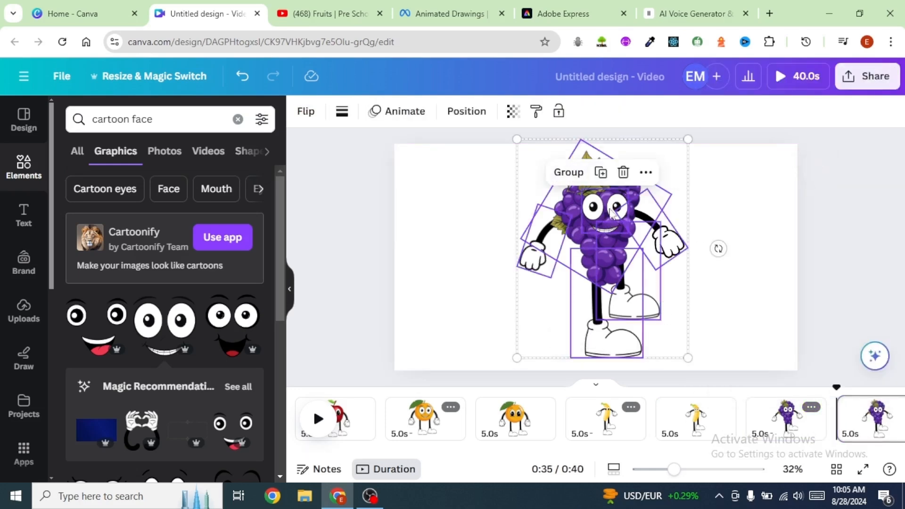
{"action": "left_click", "coordinate": [758, 193]}
{"action": "left_click", "coordinate": [606, 210]}
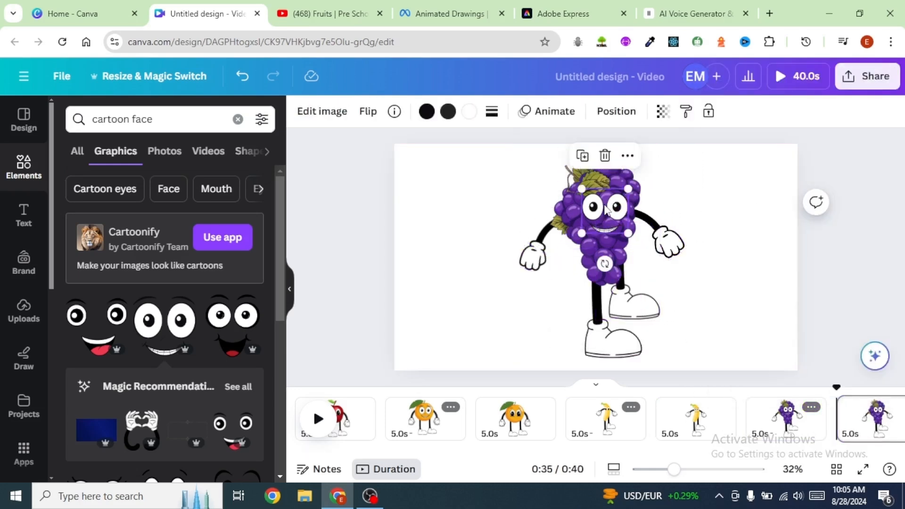
{"action": "left_click", "coordinate": [159, 120]}
{"action": "left_click_drag", "start_coordinate": [159, 121], "coordinate": [140, 118]}
{"action": "type", "text": "eyes"}
{"action": "key", "text": "Return"}
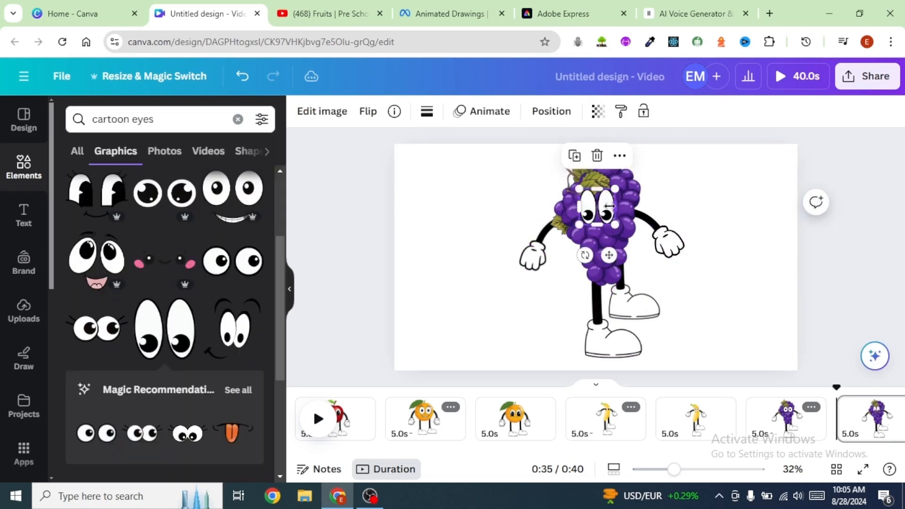
{"action": "left_click_drag", "start_coordinate": [610, 206], "coordinate": [621, 207]}
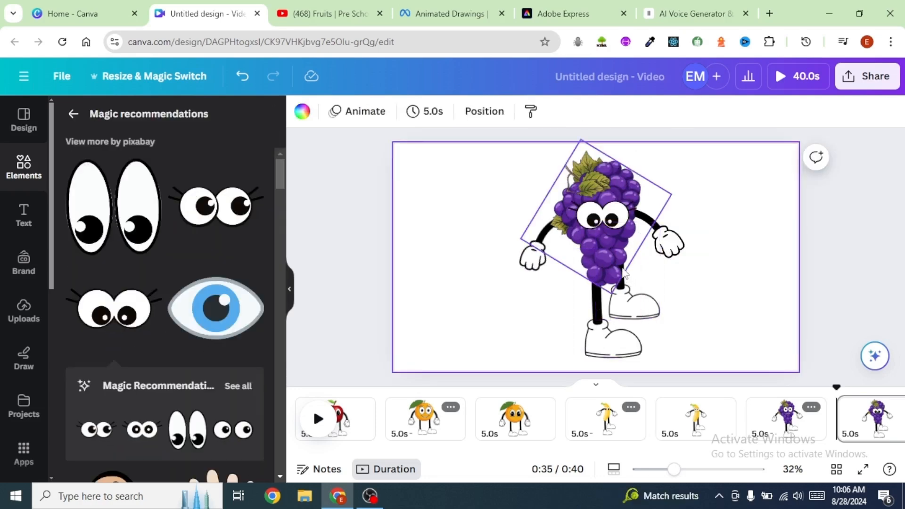
Step: Open the apple character's page and download the design as PNG images
{"action": "left_click", "coordinate": [439, 225]}
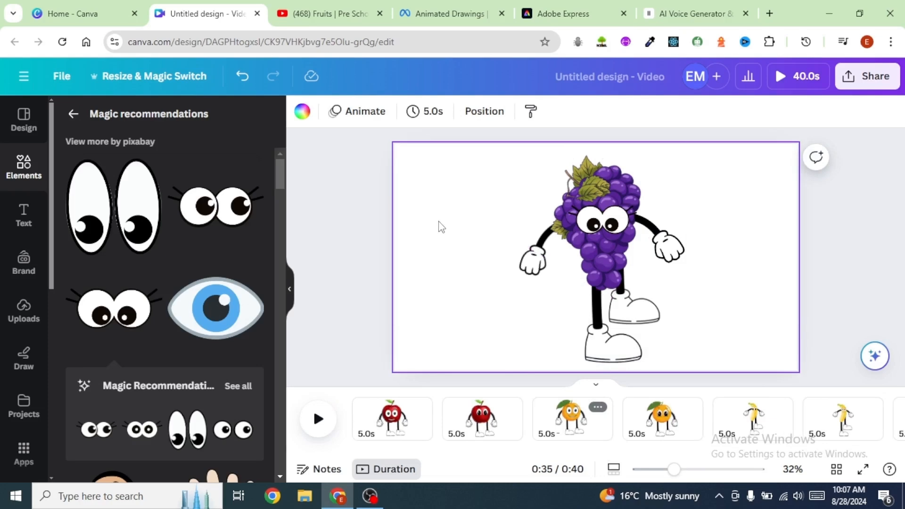
{"action": "left_click", "coordinate": [388, 432]}
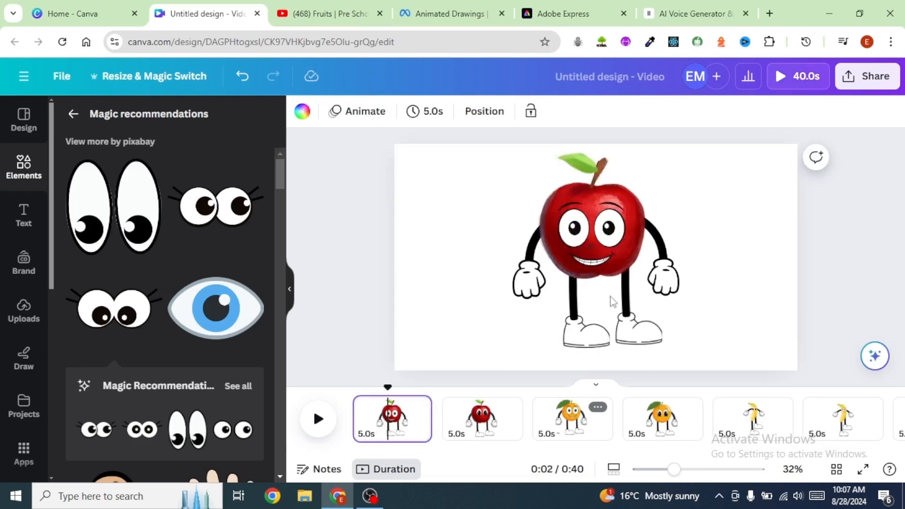
{"action": "left_click", "coordinate": [674, 283]}
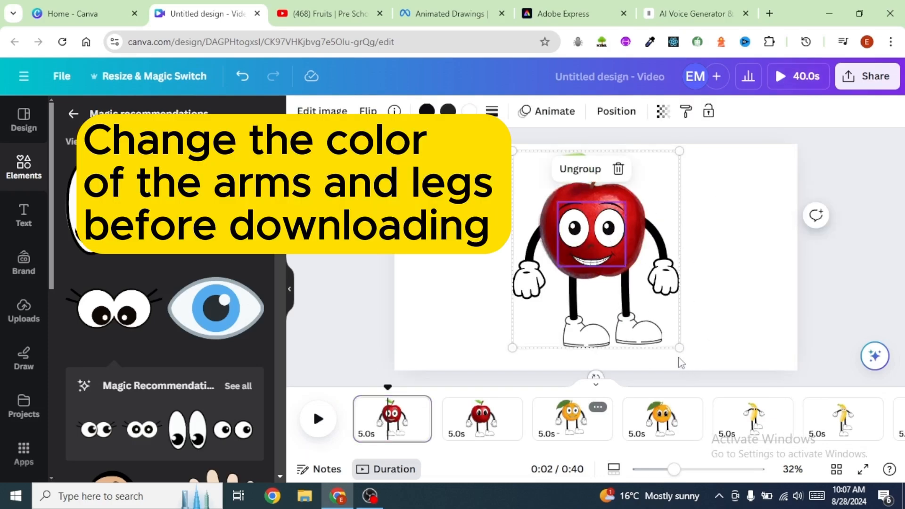
{"action": "left_click_drag", "start_coordinate": [680, 360], "coordinate": [692, 363]}
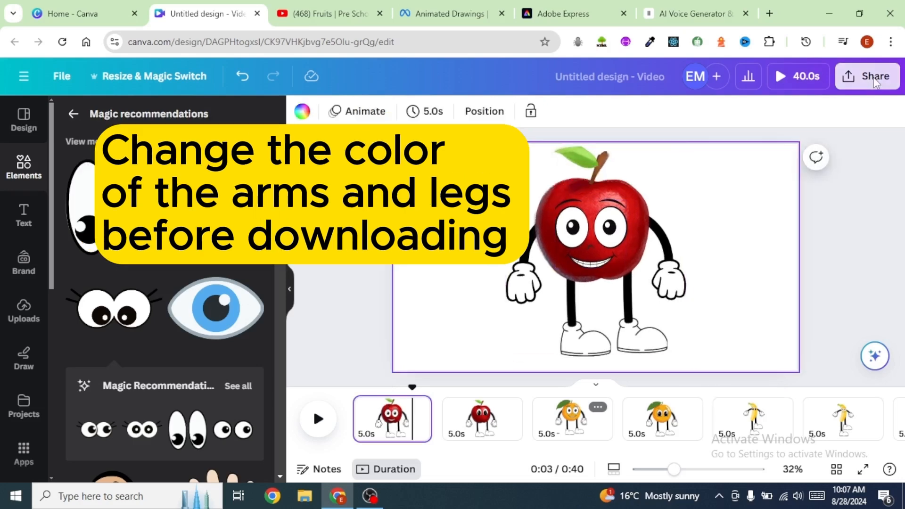
{"action": "left_click", "coordinate": [874, 83]}
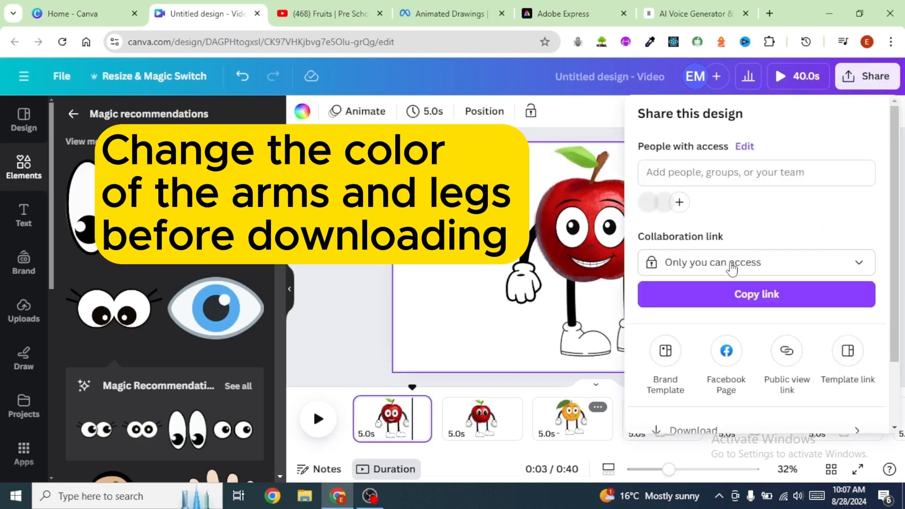
{"action": "scroll", "coordinate": [697, 283], "scroll_direction": "down", "scroll_amount": 2}
{"action": "left_click", "coordinate": [692, 351]}
{"action": "left_click", "coordinate": [872, 172]}
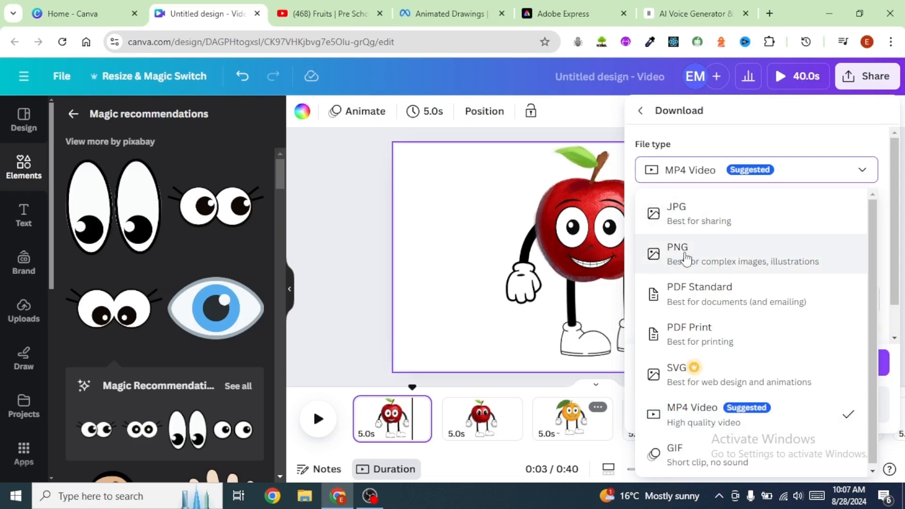
{"action": "left_click", "coordinate": [686, 258]}
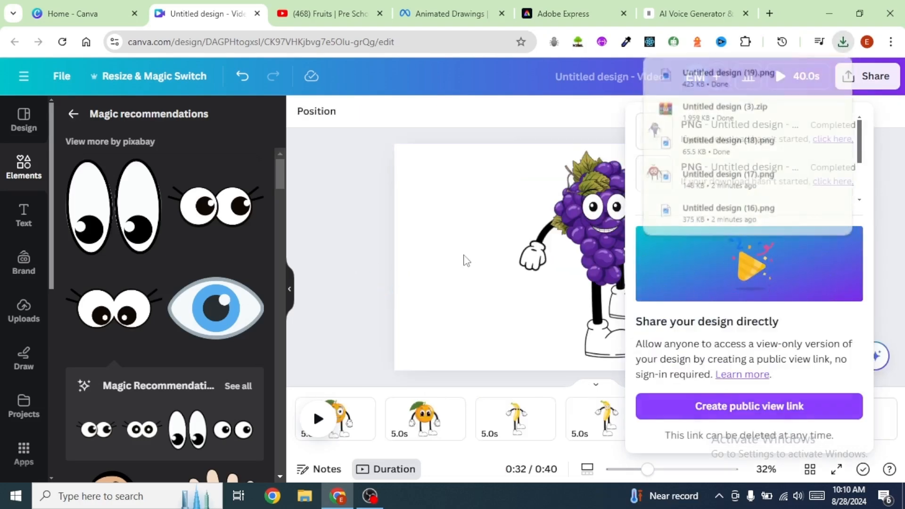
{"action": "left_click", "coordinate": [462, 260]}
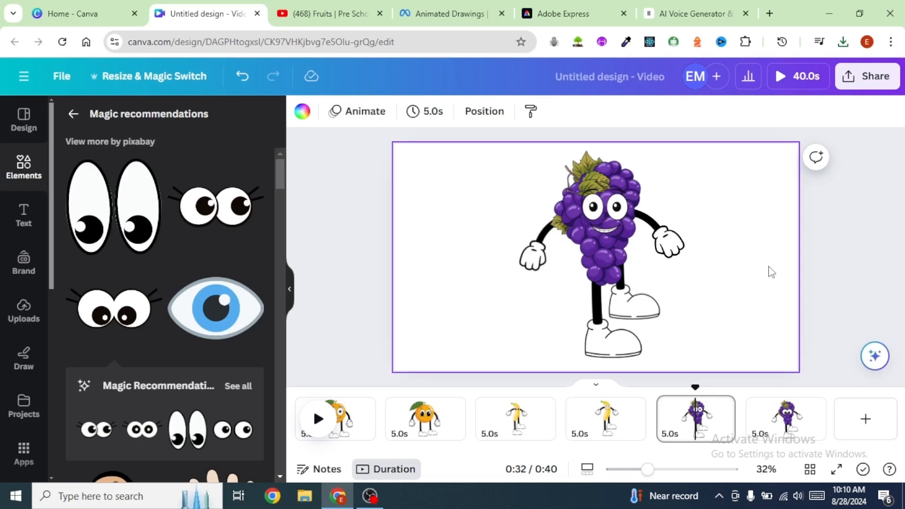
Step: Switch to the Meta Animated Drawings site, start the demo and accept its terms
{"action": "left_click", "coordinate": [435, 14]}
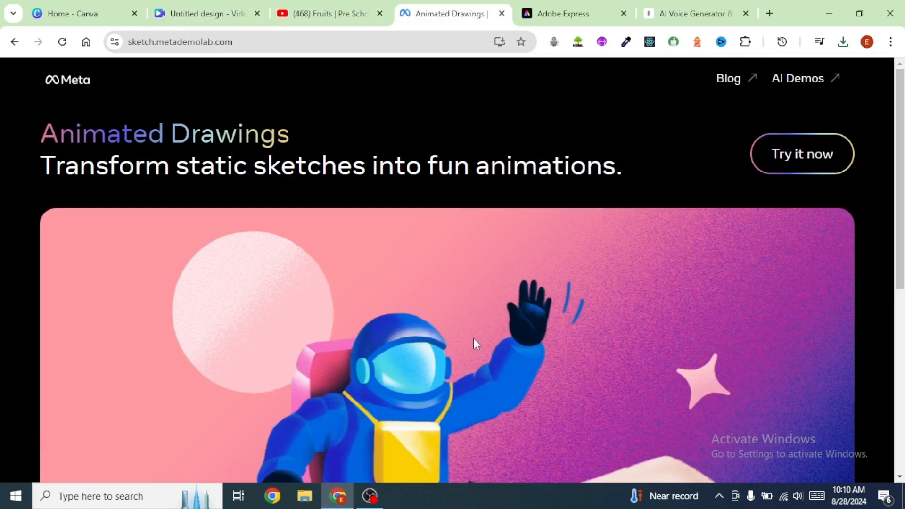
{"action": "scroll", "coordinate": [474, 339], "scroll_direction": "down", "scroll_amount": 6}
{"action": "scroll", "coordinate": [466, 335], "scroll_direction": "up", "scroll_amount": 6}
{"action": "left_click", "coordinate": [806, 160]}
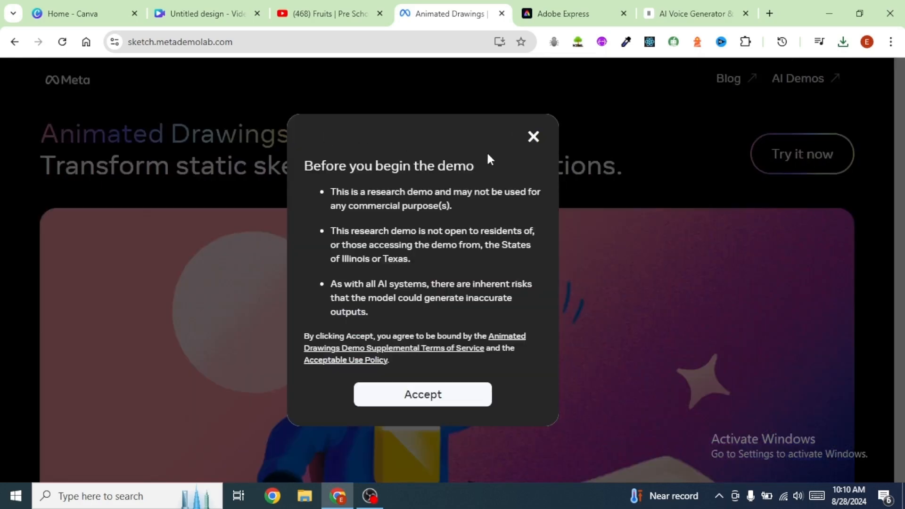
{"action": "left_click", "coordinate": [429, 398]}
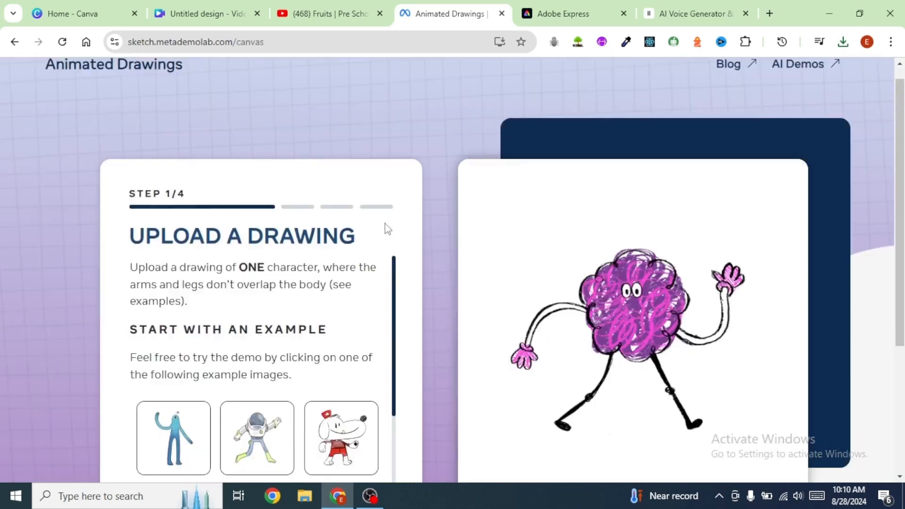
Step: Upload the downloaded apple PNG as the drawing and continue to the character-finding step
{"action": "scroll", "coordinate": [383, 228], "scroll_direction": "down", "scroll_amount": 2}
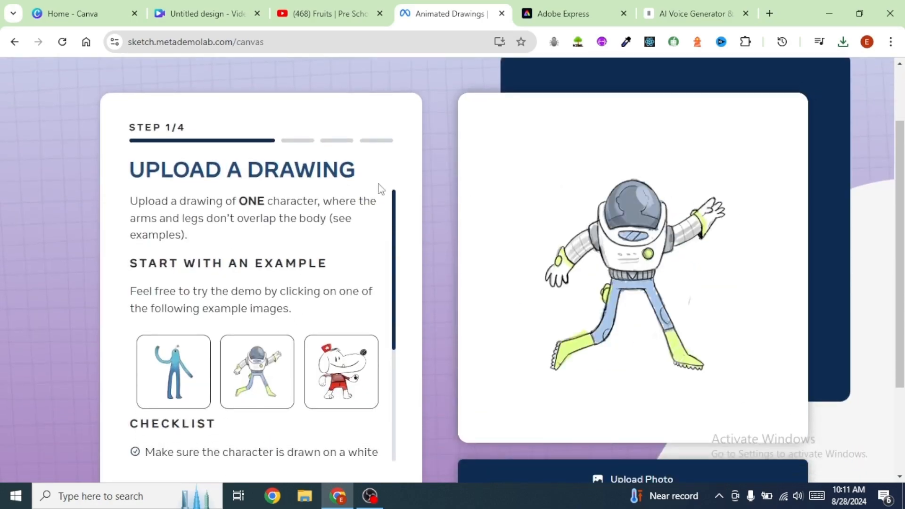
{"action": "scroll", "coordinate": [435, 227], "scroll_direction": "down", "scroll_amount": 1}
{"action": "scroll", "coordinate": [435, 226], "scroll_direction": "up", "scroll_amount": 3}
{"action": "scroll", "coordinate": [434, 226], "scroll_direction": "down", "scroll_amount": 4}
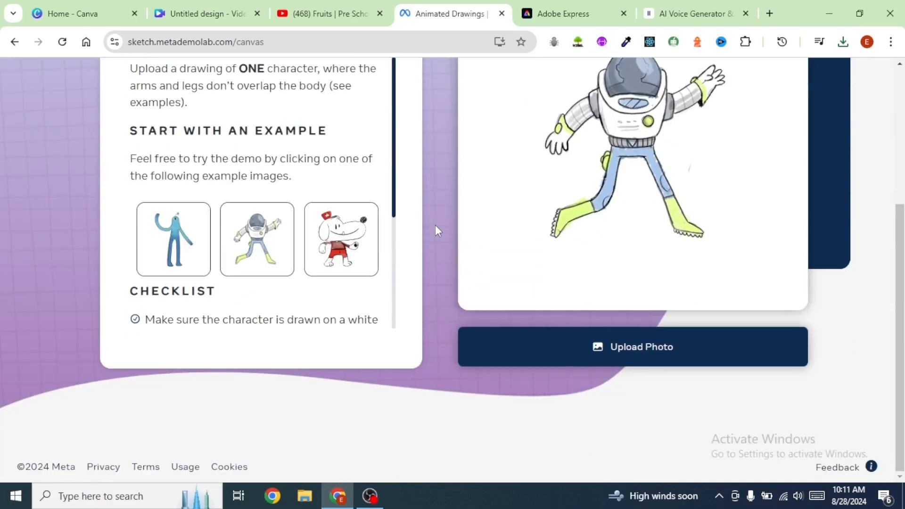
{"action": "left_click", "coordinate": [630, 345]}
{"action": "left_click", "coordinate": [482, 298]}
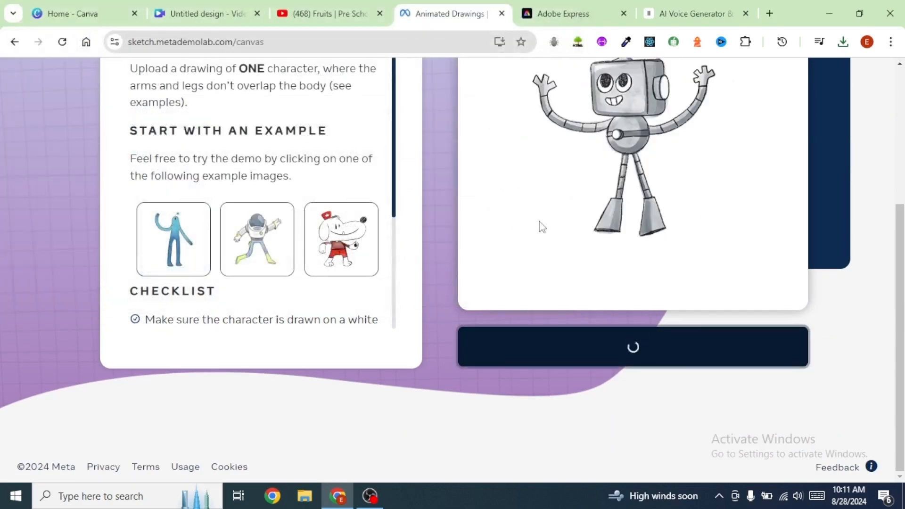
{"action": "scroll", "coordinate": [664, 202], "scroll_direction": "up", "scroll_amount": 3}
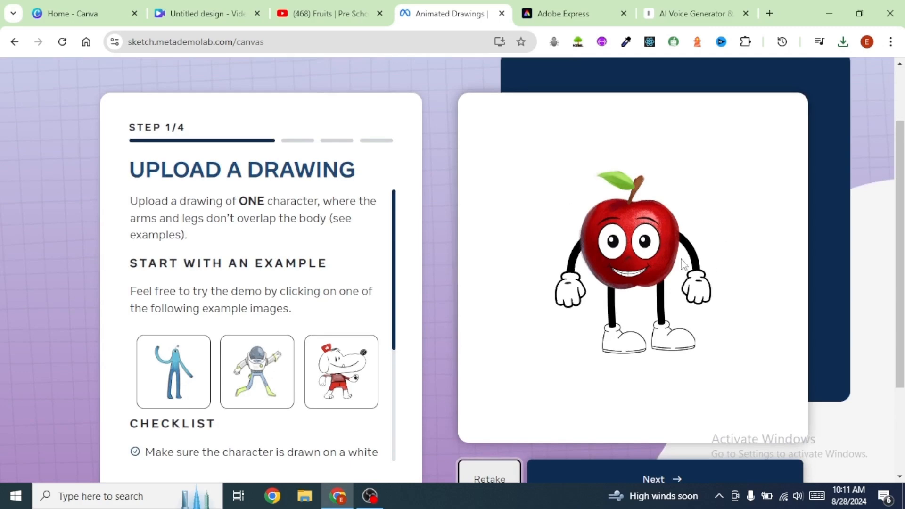
{"action": "scroll", "coordinate": [629, 251], "scroll_direction": "down", "scroll_amount": 2}
{"action": "left_click", "coordinate": [663, 414]}
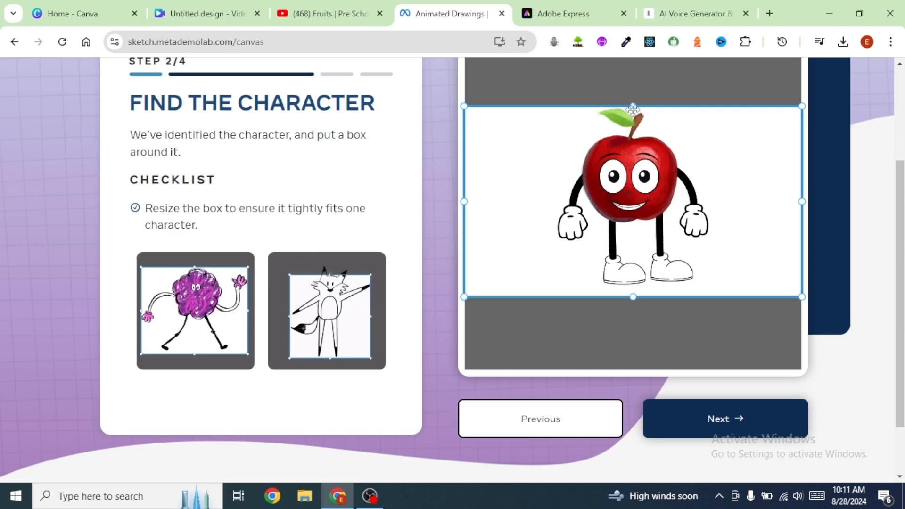
Step: Enlarge the character box upward to include the stem, then continue through the mask and joint steps
{"action": "left_click_drag", "start_coordinate": [632, 110], "coordinate": [632, 99]}
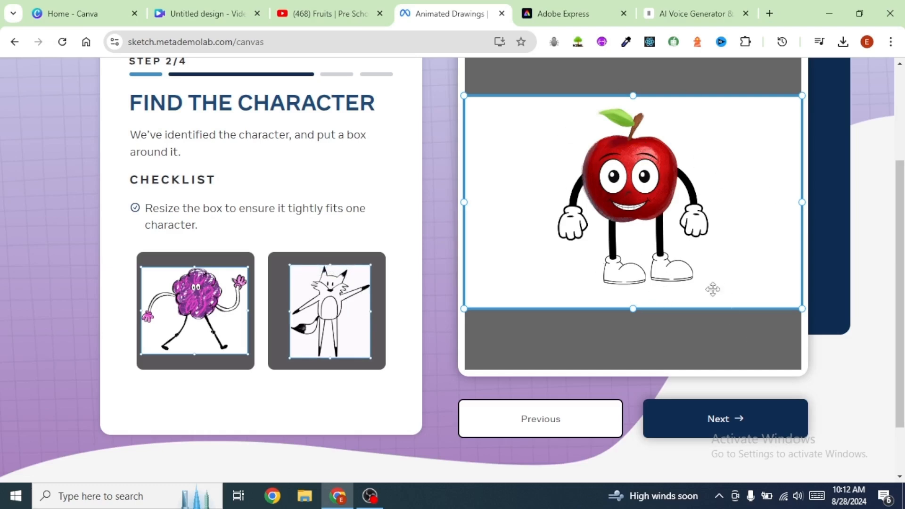
{"action": "left_click", "coordinate": [715, 423]}
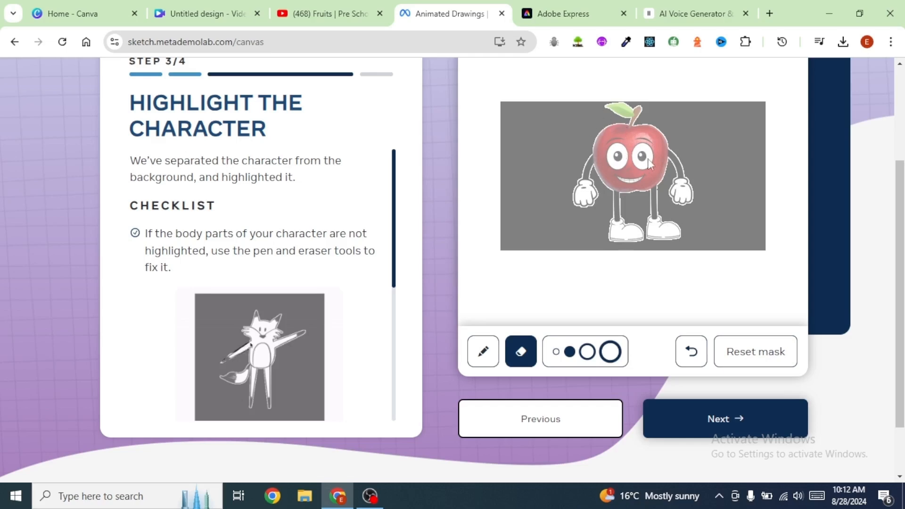
{"action": "left_click", "coordinate": [716, 422]}
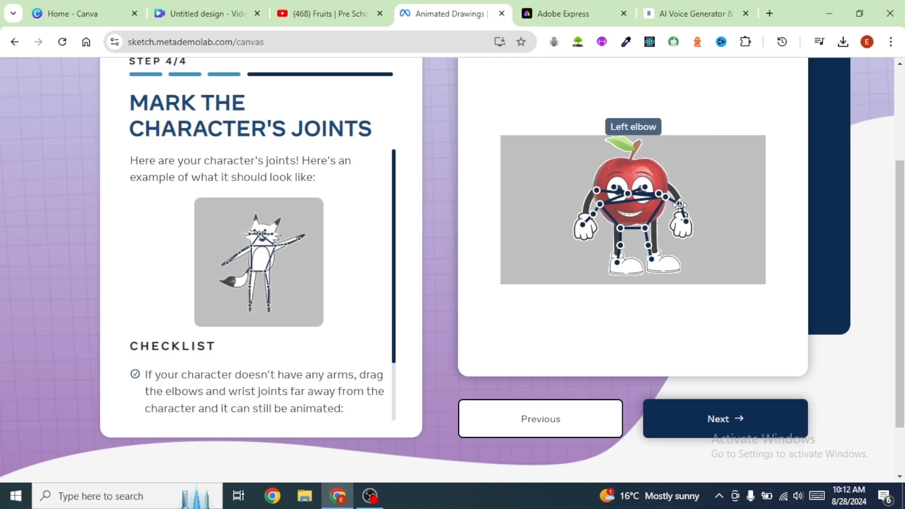
{"action": "left_click", "coordinate": [727, 419]}
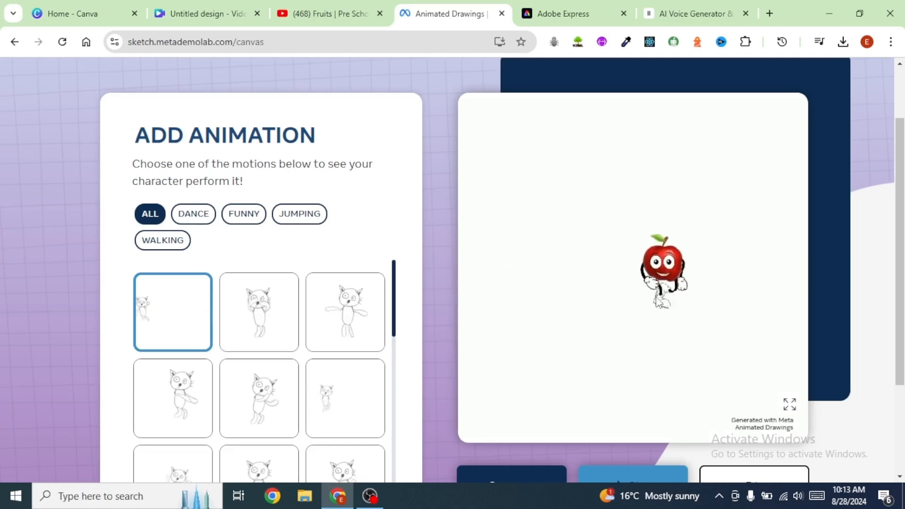
Step: Preview the apple's default animation full screen and download it as a video
{"action": "scroll", "coordinate": [444, 216], "scroll_direction": "down", "scroll_amount": 2}
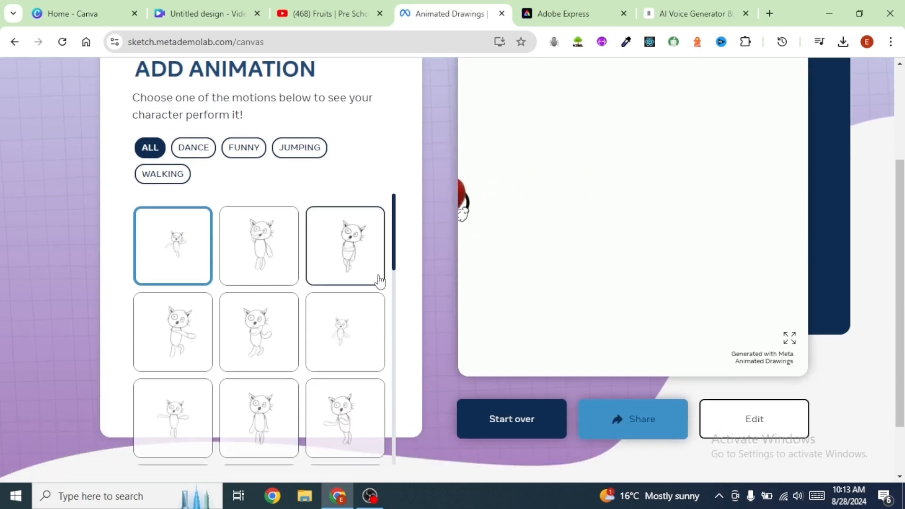
{"action": "scroll", "coordinate": [441, 255], "scroll_direction": "down", "scroll_amount": 2}
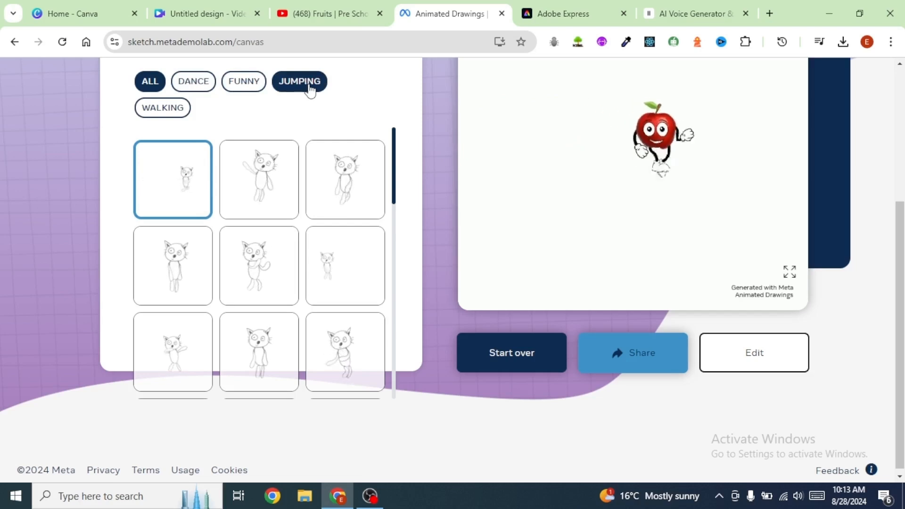
{"action": "scroll", "coordinate": [325, 278], "scroll_direction": "down", "scroll_amount": 5}
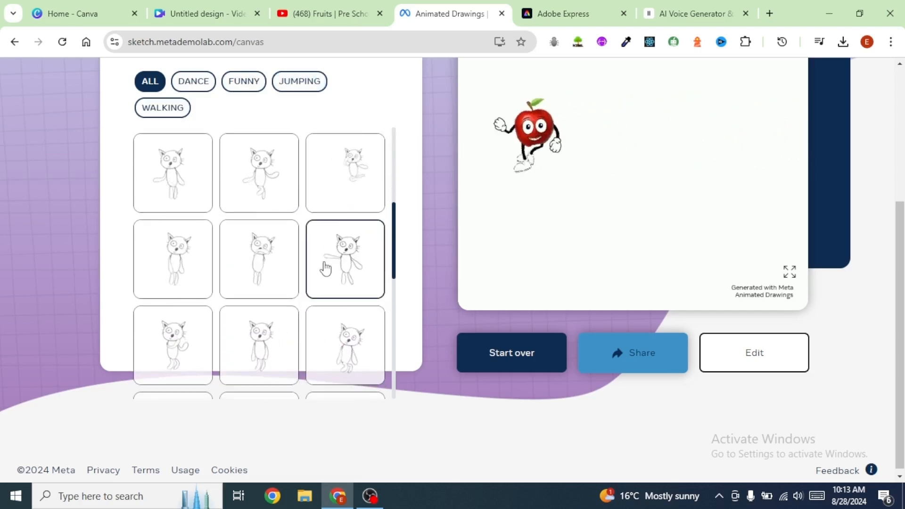
{"action": "scroll", "coordinate": [325, 268], "scroll_direction": "down", "scroll_amount": 1}
{"action": "scroll", "coordinate": [325, 268], "scroll_direction": "up", "scroll_amount": 6}
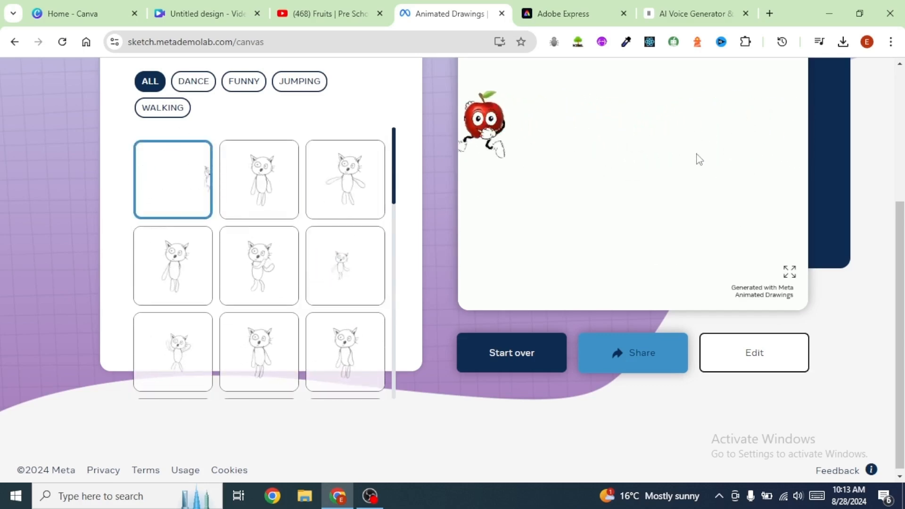
{"action": "scroll", "coordinate": [632, 185], "scroll_direction": "up", "scroll_amount": 3}
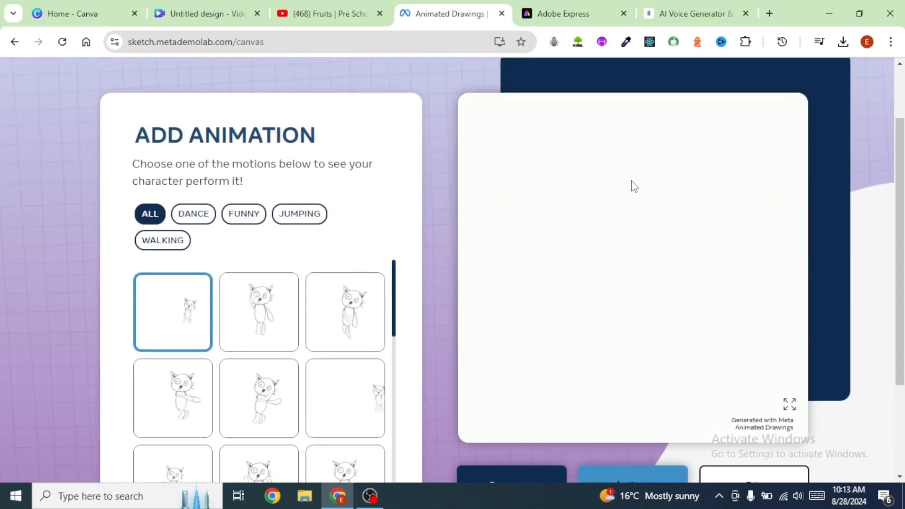
{"action": "left_click", "coordinate": [790, 405]}
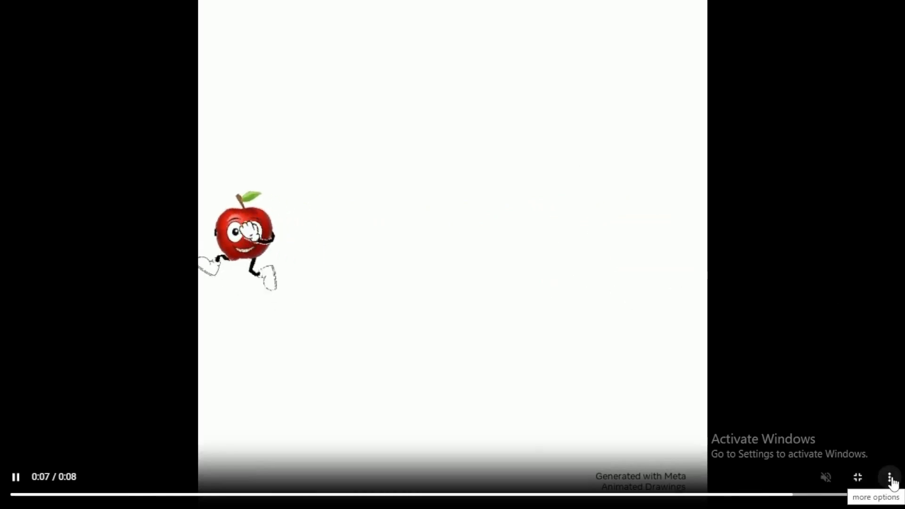
{"action": "left_click", "coordinate": [889, 478]}
{"action": "left_click", "coordinate": [816, 414]}
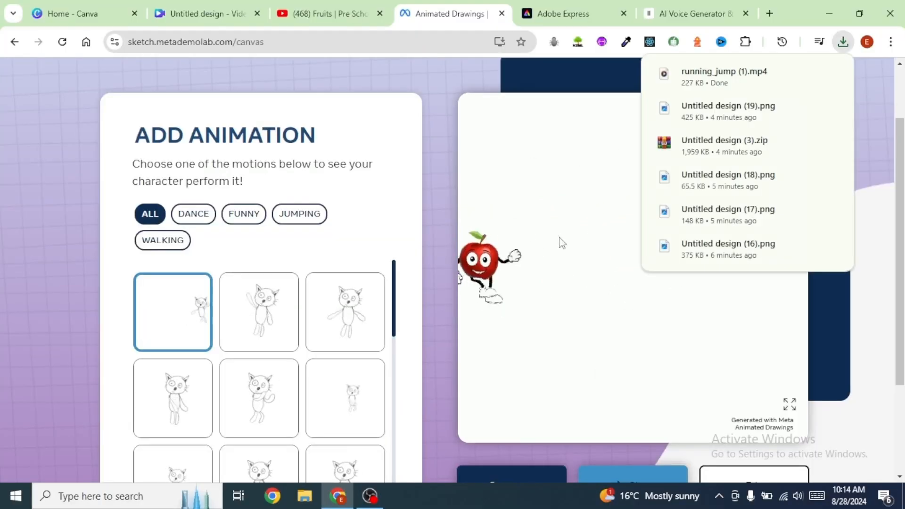
Step: Choose the second motion, preview it full screen and download that animation video
{"action": "scroll", "coordinate": [471, 302], "scroll_direction": "down", "scroll_amount": 1}
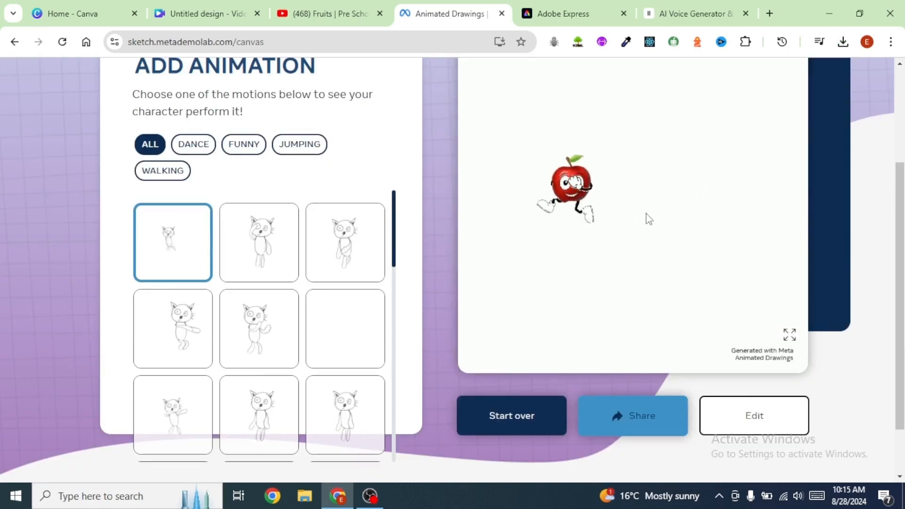
{"action": "left_click", "coordinate": [256, 236]}
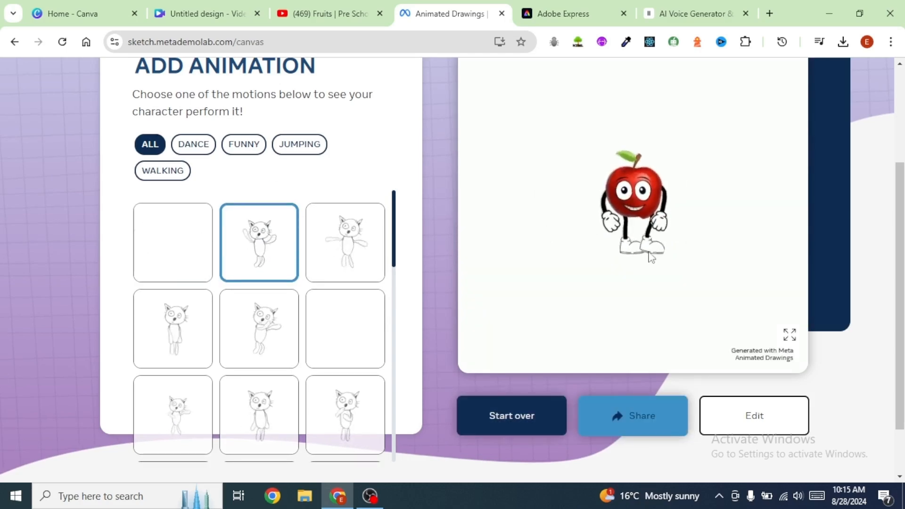
{"action": "left_click", "coordinate": [790, 335]}
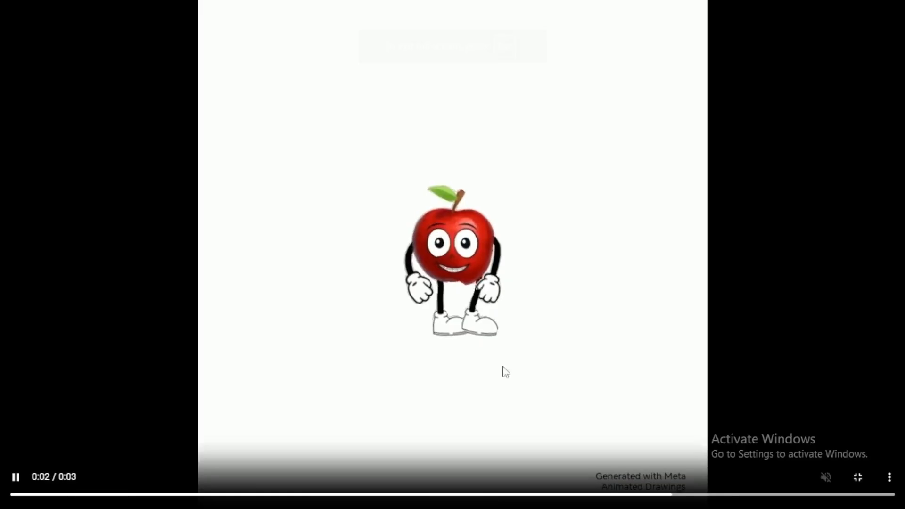
{"action": "left_click", "coordinate": [889, 476]}
{"action": "left_click", "coordinate": [814, 417]}
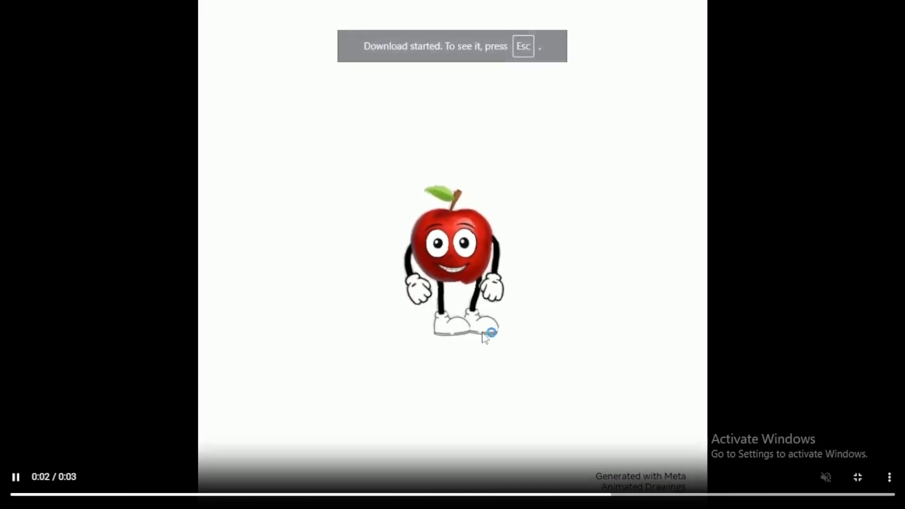
{"action": "key", "text": "Escape"}
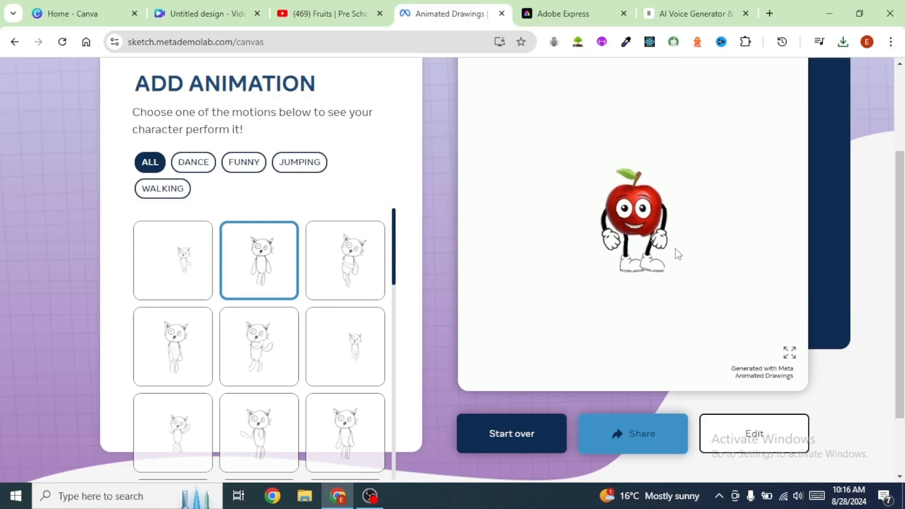
Step: Start over and upload Untitled design (17), the orange character, then proceed to the next step
{"action": "left_click", "coordinate": [515, 437]}
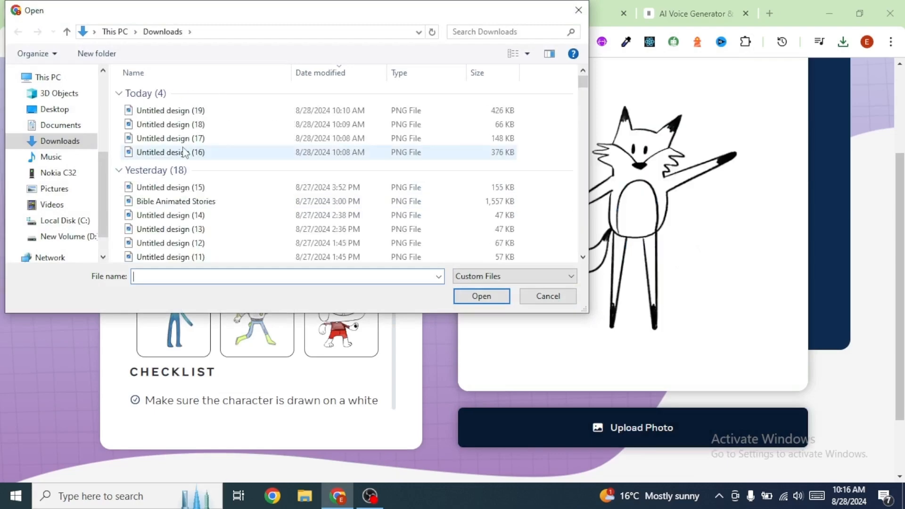
{"action": "left_click", "coordinate": [184, 139]}
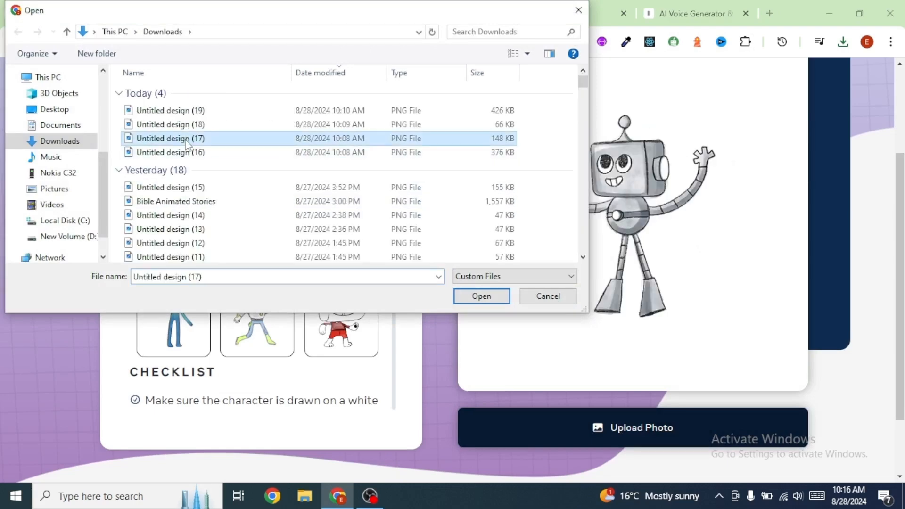
{"action": "left_click", "coordinate": [495, 299]}
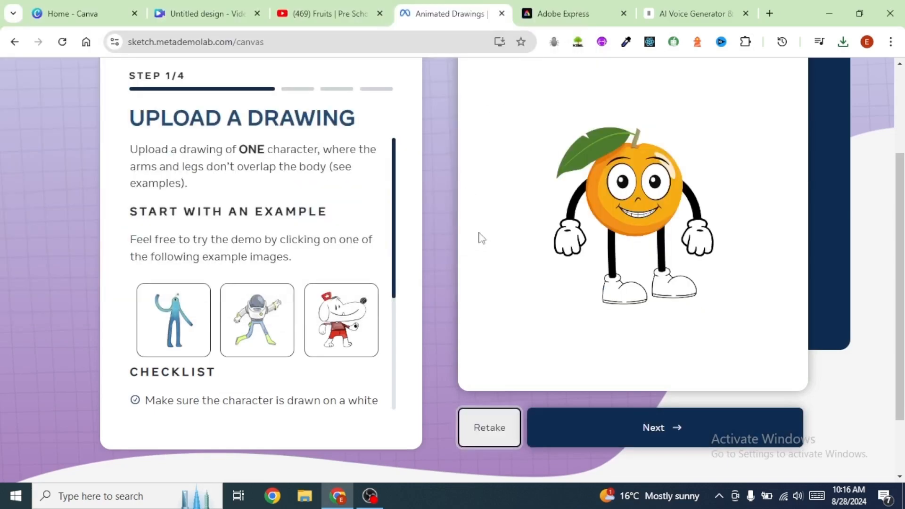
{"action": "left_click", "coordinate": [662, 427]}
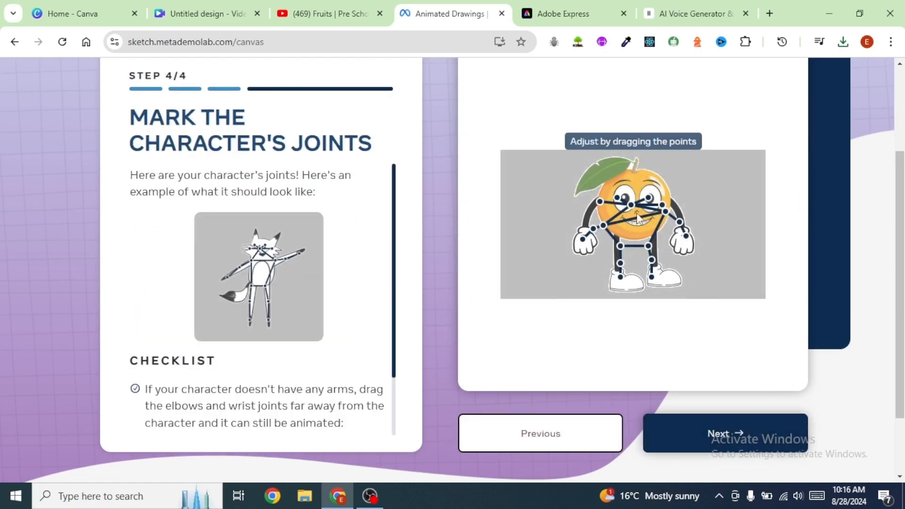
Step: Finish the orange's joint step and preview its default animation full screen
{"action": "left_click", "coordinate": [714, 439]}
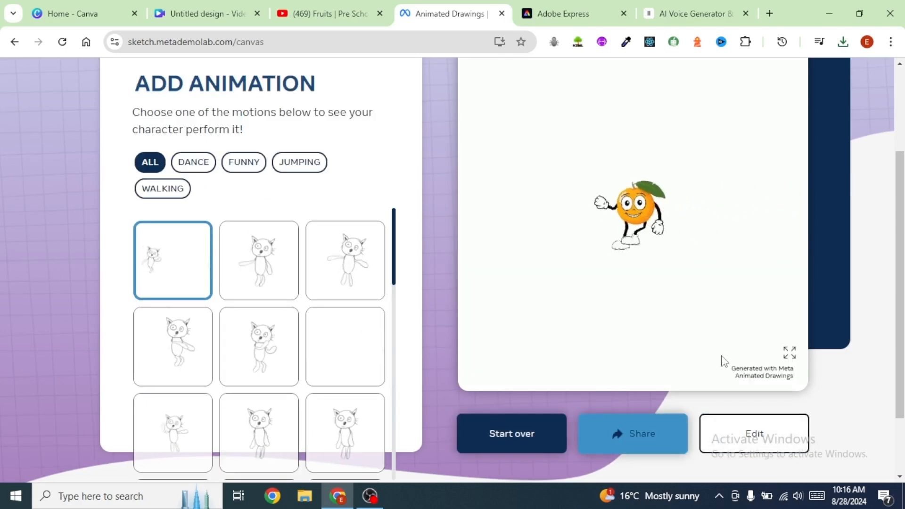
{"action": "left_click", "coordinate": [790, 355]}
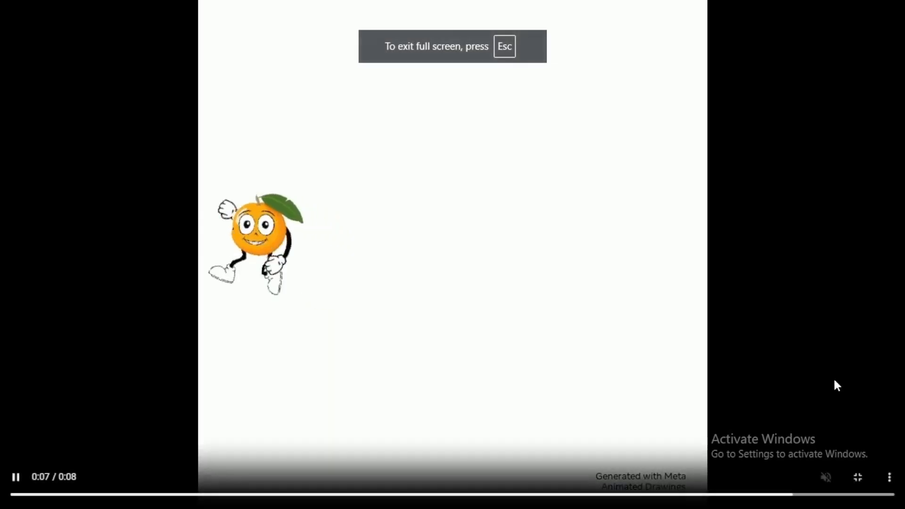
{"action": "left_click", "coordinate": [891, 477]}
{"action": "key", "text": "Escape"}
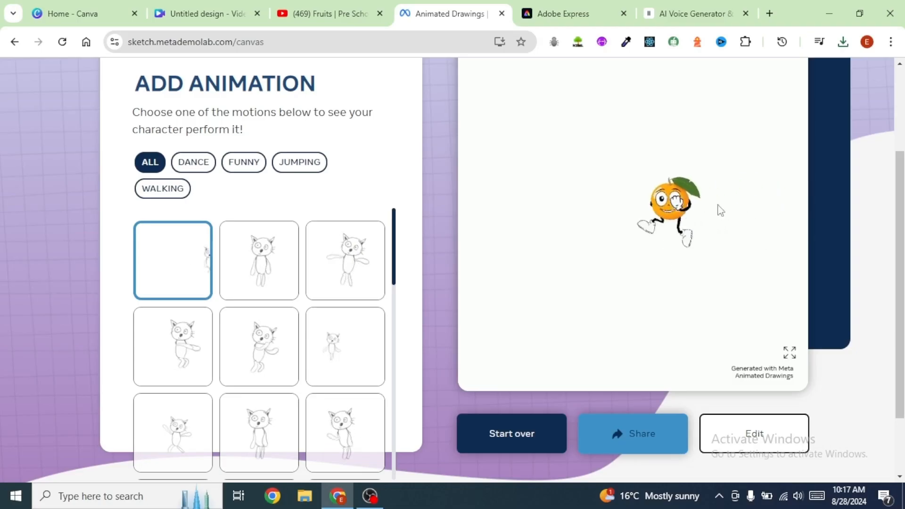
Step: Choose the second motion for the orange, preview it full screen and download the animation video
{"action": "left_click", "coordinate": [259, 254]}
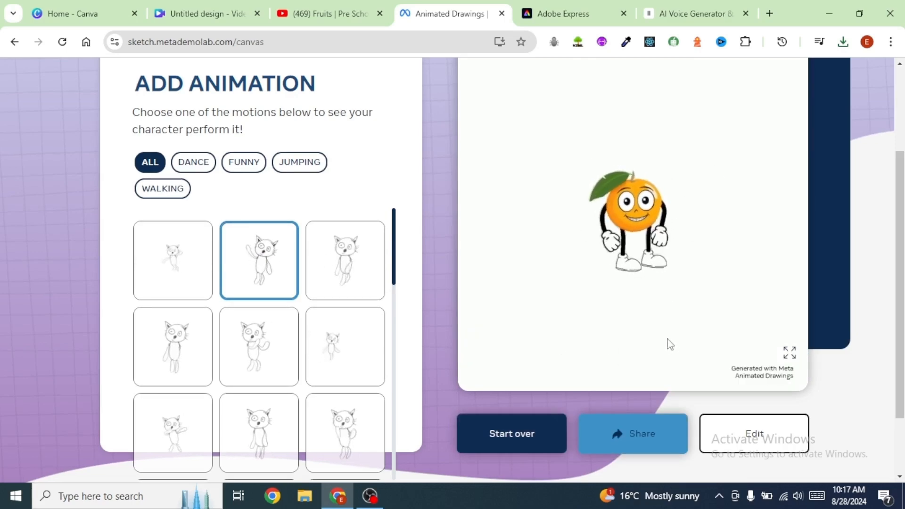
{"action": "left_click", "coordinate": [783, 354]}
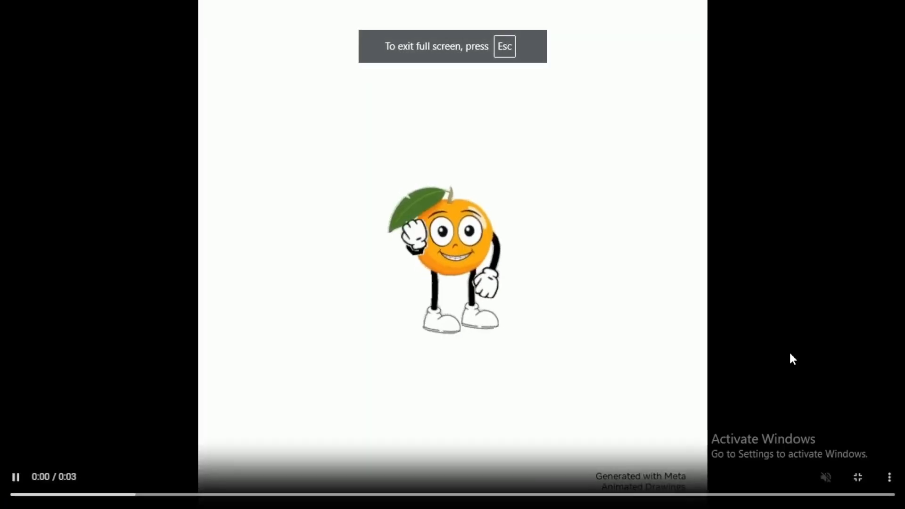
{"action": "left_click", "coordinate": [890, 479]}
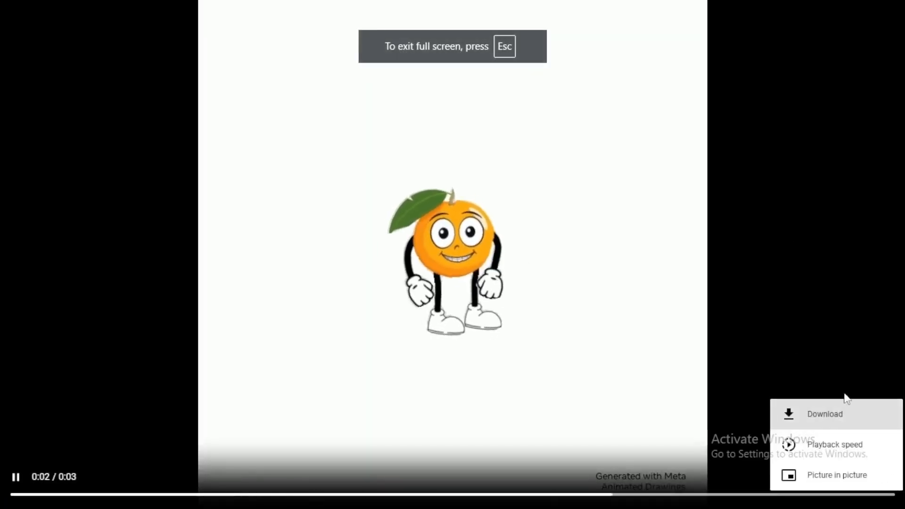
{"action": "left_click", "coordinate": [830, 428]}
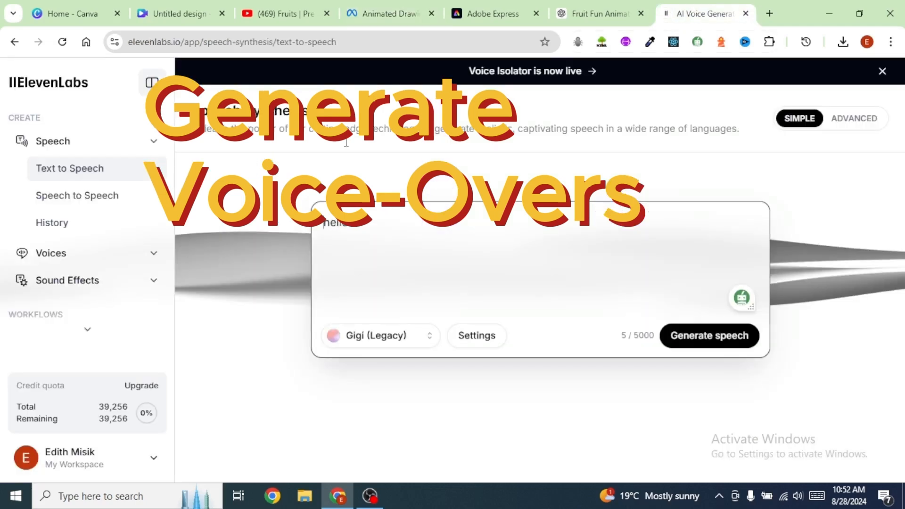
Step: Replace the text-to-speech text with the pasted script "Hello, everyone!... Today, we're going to learn about some delicious fruits!..." and open the voice list
{"action": "key", "text": "ctrl+a"}
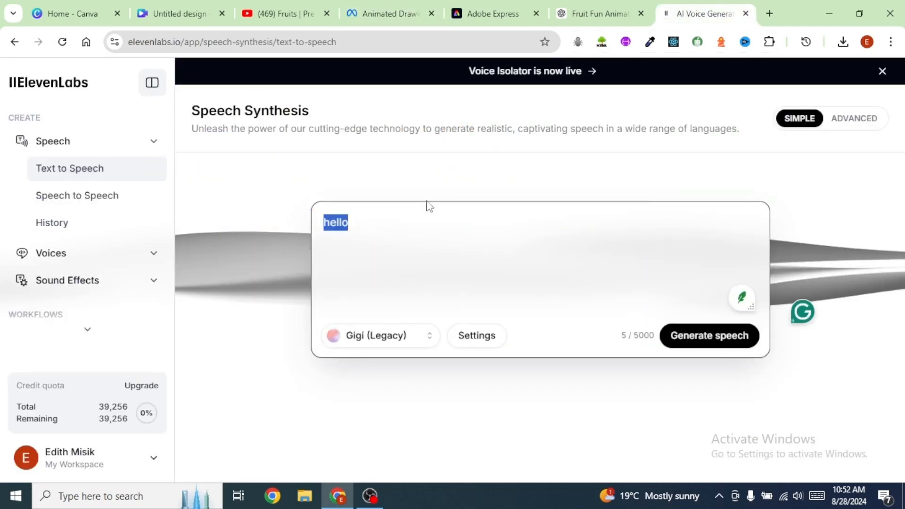
{"action": "type", "text": "Hello, everyone!... Today, we're going to learn about some delicious fruits!... Are you ready? Let's gooo!"}
{"action": "left_click", "coordinate": [374, 337]}
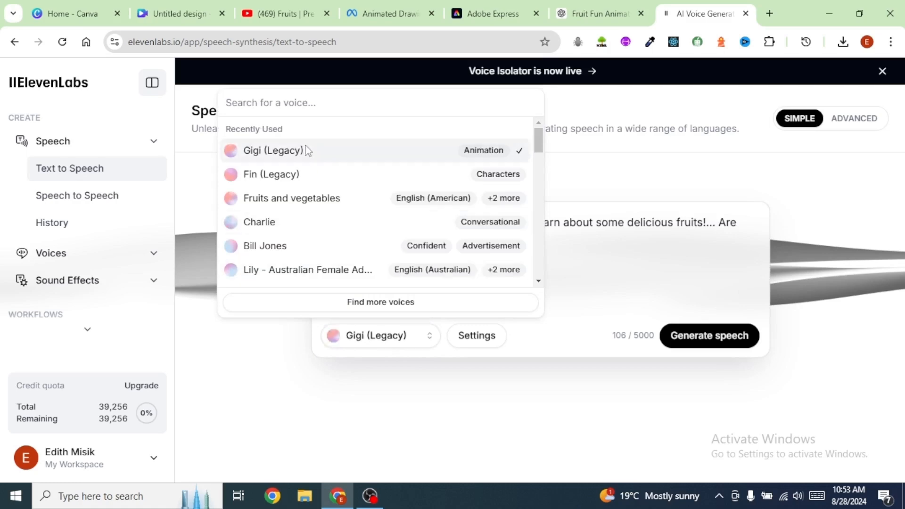
Step: Browse the Voice Library's Characters & Animation voices and generate speech with the Fin (Legacy) voice
{"action": "left_click", "coordinate": [146, 279]}
{"action": "left_click", "coordinate": [57, 254]}
{"action": "scroll", "coordinate": [58, 255], "scroll_direction": "down", "scroll_amount": 1}
{"action": "left_click", "coordinate": [63, 244]}
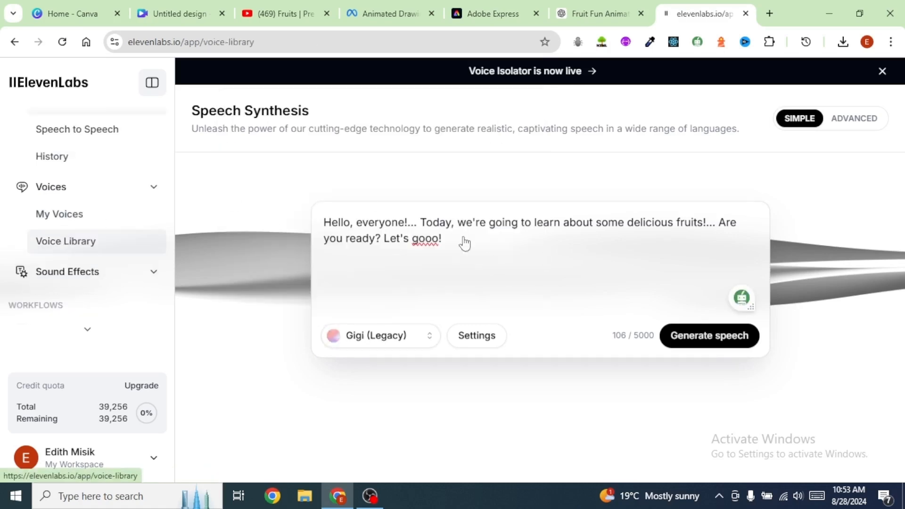
{"action": "left_click", "coordinate": [486, 184]}
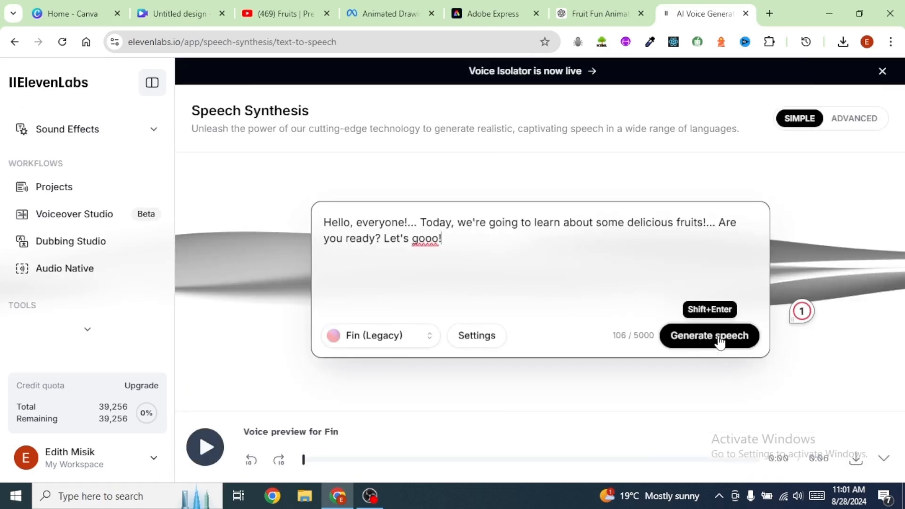
{"action": "left_click", "coordinate": [719, 337]}
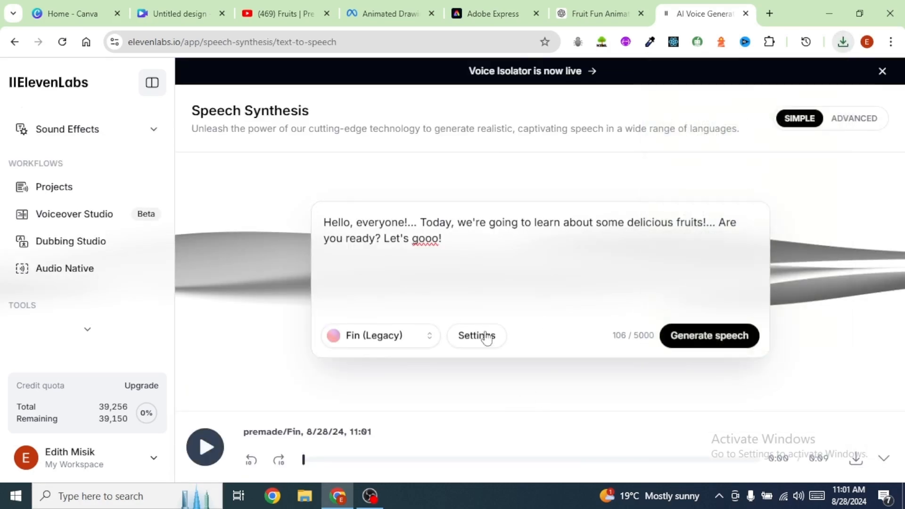
Step: Switch to Animate from audio and pick the Happy mouth character from the character list
{"action": "left_click", "coordinate": [480, 246]}
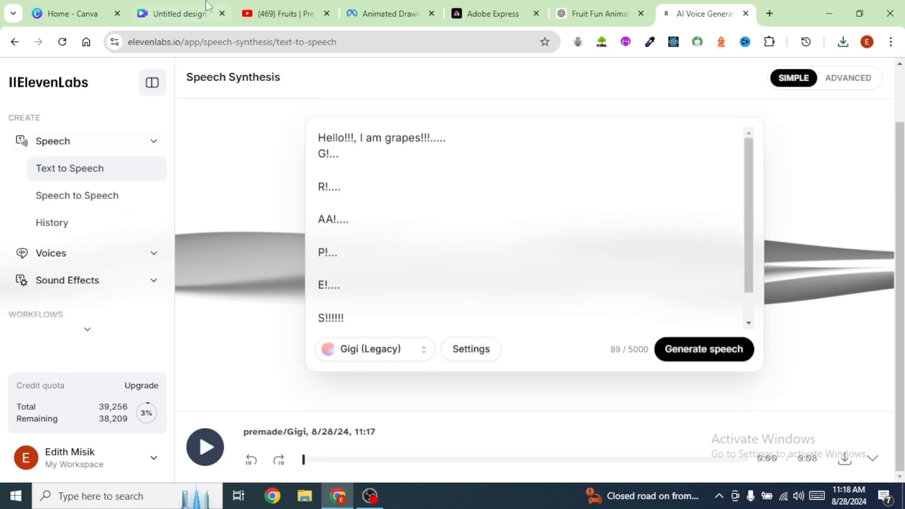
{"action": "left_click", "coordinate": [490, 17]}
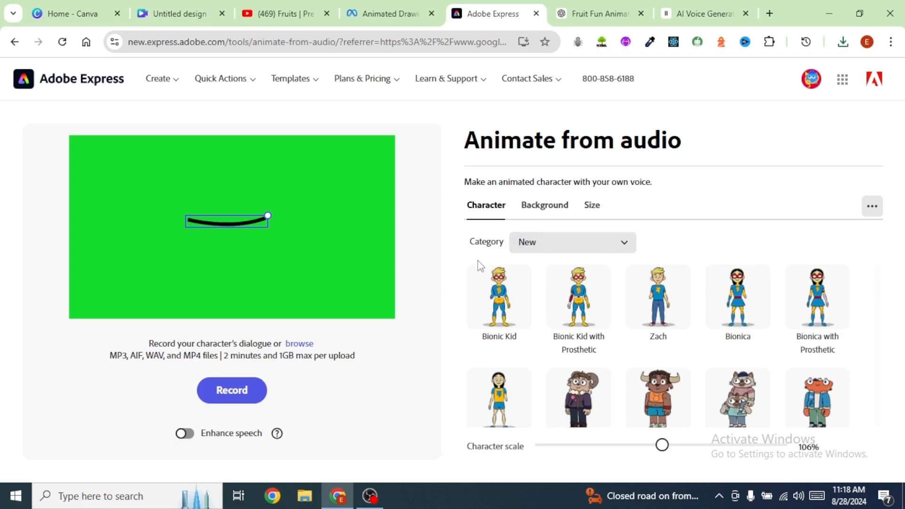
{"action": "left_click", "coordinate": [628, 250]}
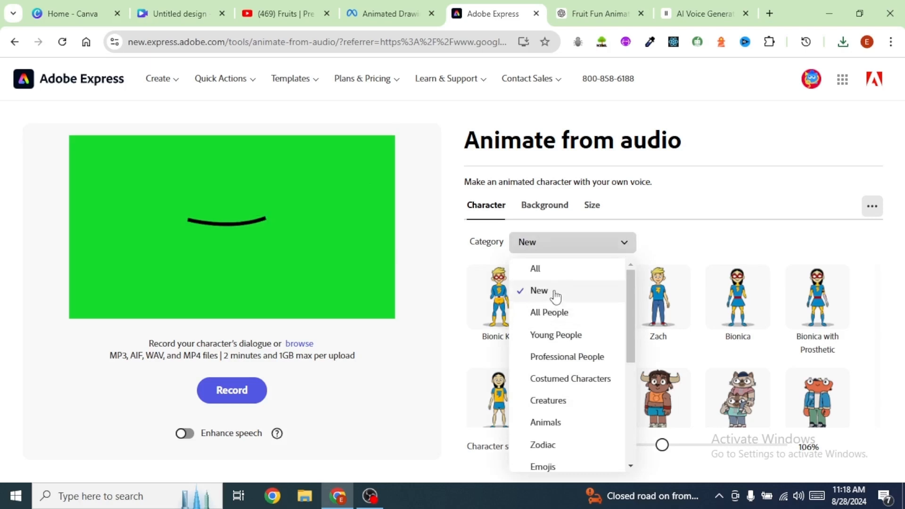
{"action": "scroll", "coordinate": [542, 364], "scroll_direction": "down", "scroll_amount": 4}
{"action": "scroll", "coordinate": [565, 367], "scroll_direction": "down", "scroll_amount": 1}
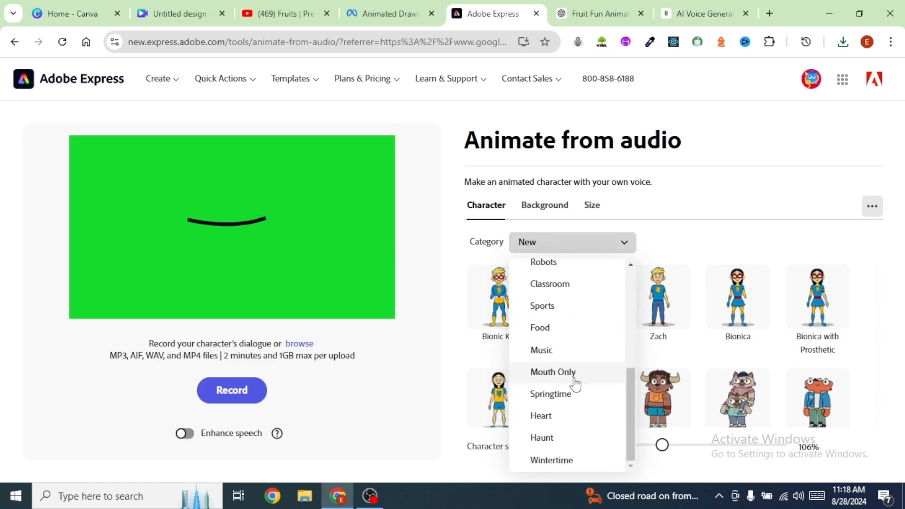
{"action": "scroll", "coordinate": [574, 382], "scroll_direction": "up", "scroll_amount": 5}
{"action": "left_click", "coordinate": [680, 353]}
{"action": "scroll", "coordinate": [681, 353], "scroll_direction": "down", "scroll_amount": 9}
{"action": "scroll", "coordinate": [679, 353], "scroll_direction": "up", "scroll_amount": 1}
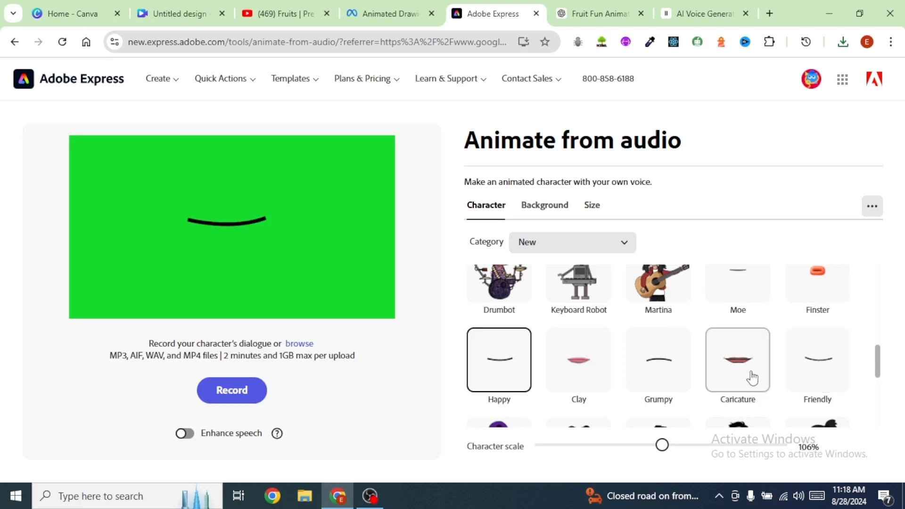
{"action": "left_click", "coordinate": [517, 388]}
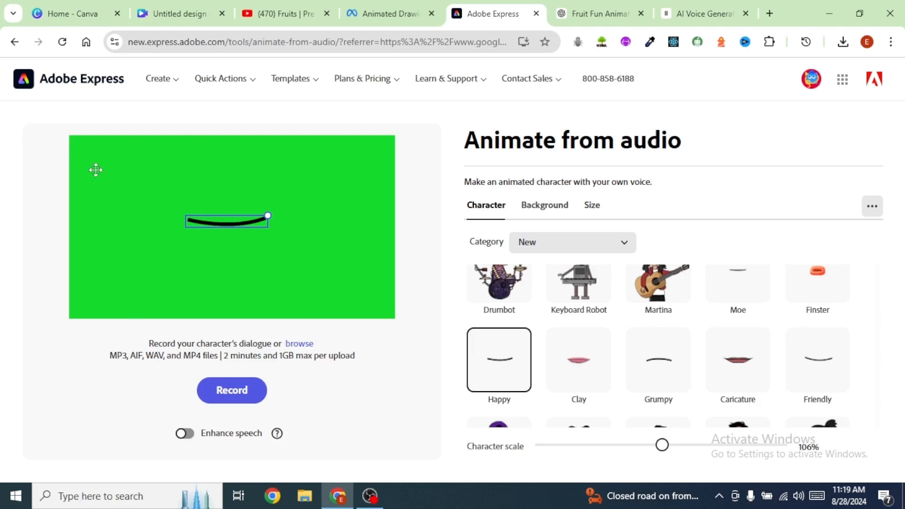
Step: Upload the ElevenLabs_2024-08-28T08_17_28 Gigi MP3 and download the resulting mouth animation
{"action": "left_click", "coordinate": [304, 345]}
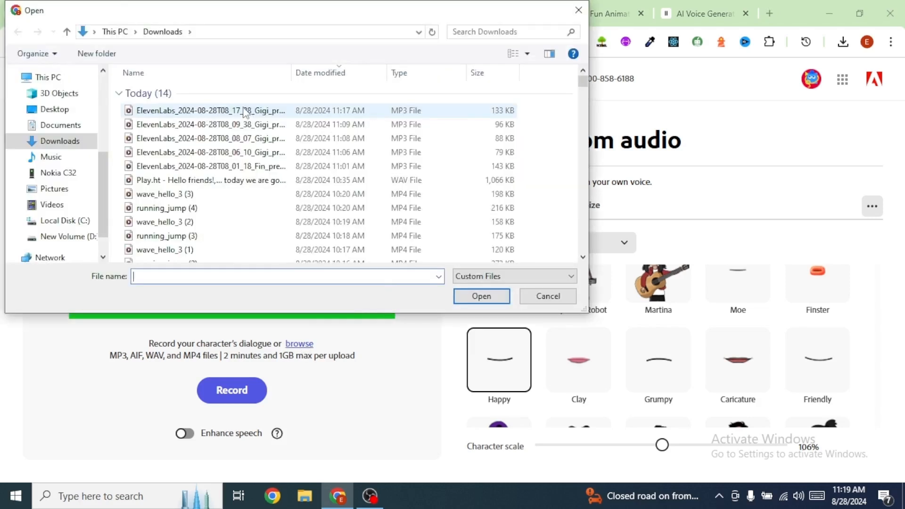
{"action": "double_click", "coordinate": [186, 115]}
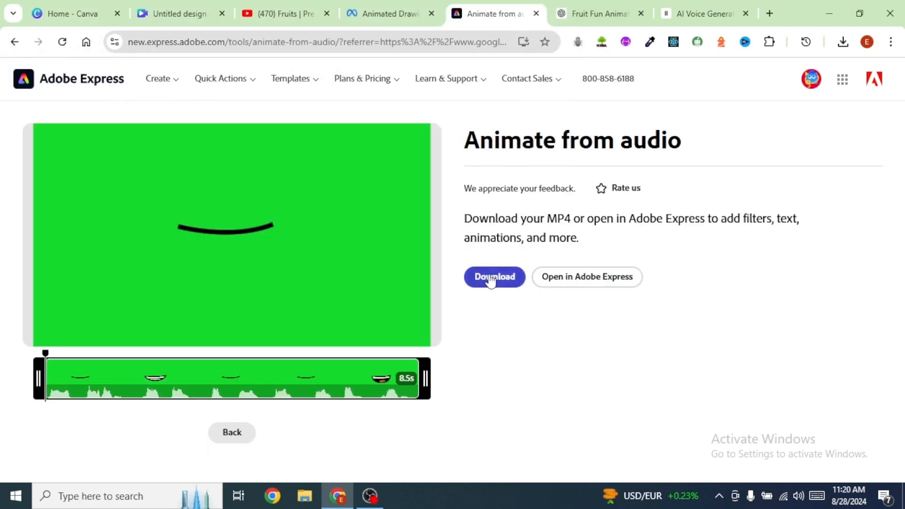
{"action": "left_click", "coordinate": [491, 278]}
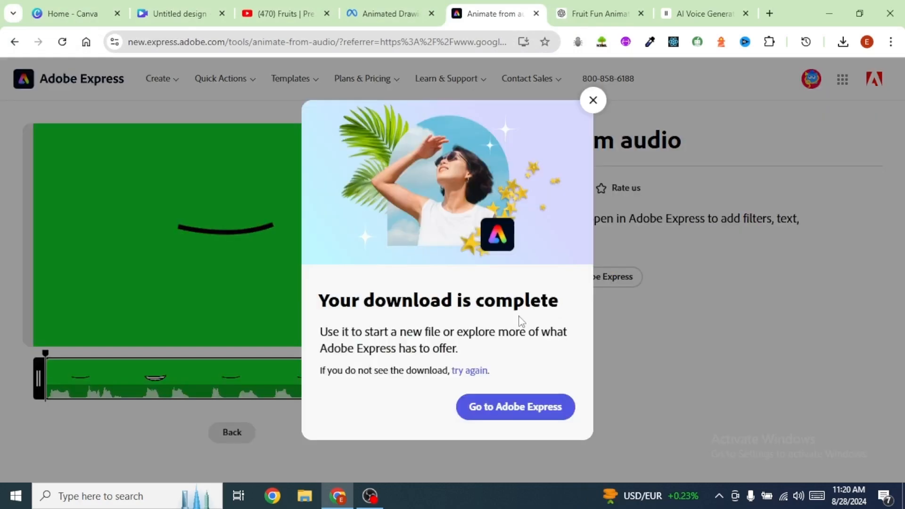
Step: Go back, upload the ElevenLabs_2024-08-28T08_09_38 Gigi MP3 and download that animation
{"action": "left_click", "coordinate": [228, 437]}
{"action": "left_click", "coordinate": [231, 433]}
{"action": "left_click", "coordinate": [232, 408]}
{"action": "left_click", "coordinate": [299, 344]}
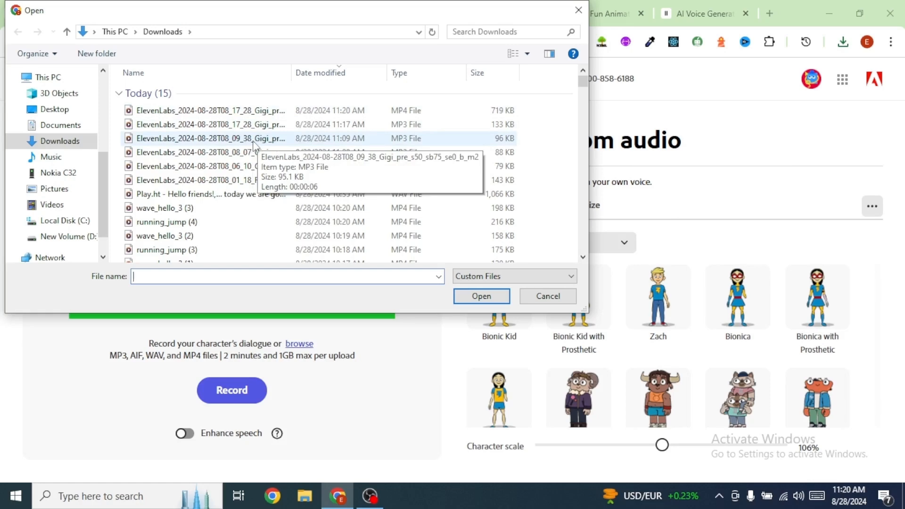
{"action": "left_click", "coordinate": [253, 139]}
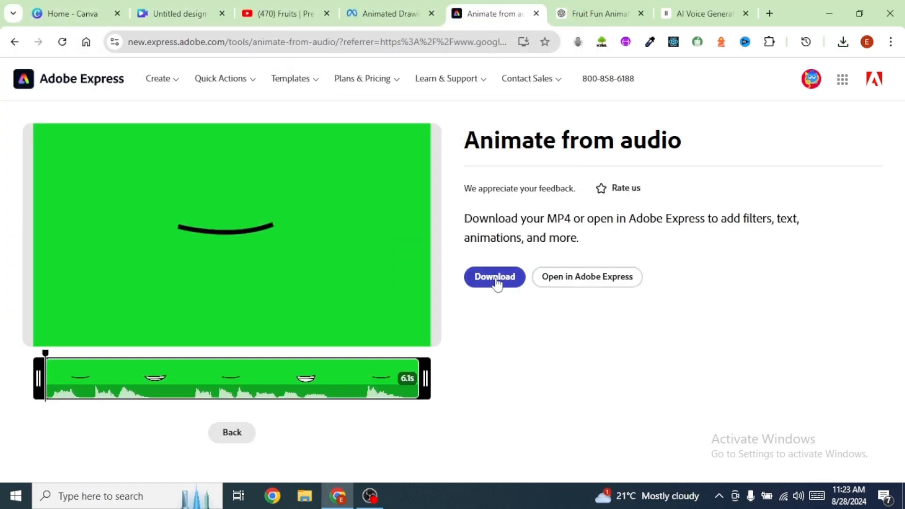
{"action": "left_click", "coordinate": [496, 279]}
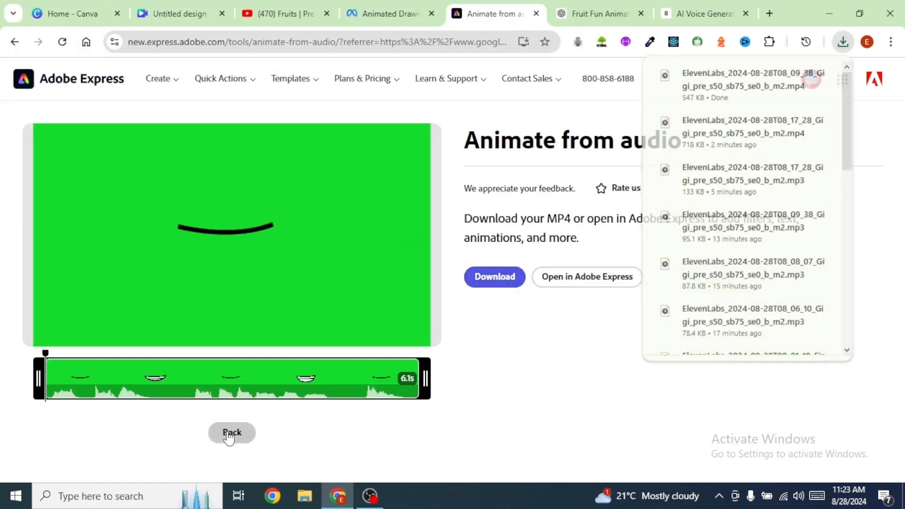
Step: Go back and animate the ElevenLabs_2024-08-28T08_08_07 Gigi MP3 the same way
{"action": "left_click", "coordinate": [231, 432]}
{"action": "left_click", "coordinate": [235, 410]}
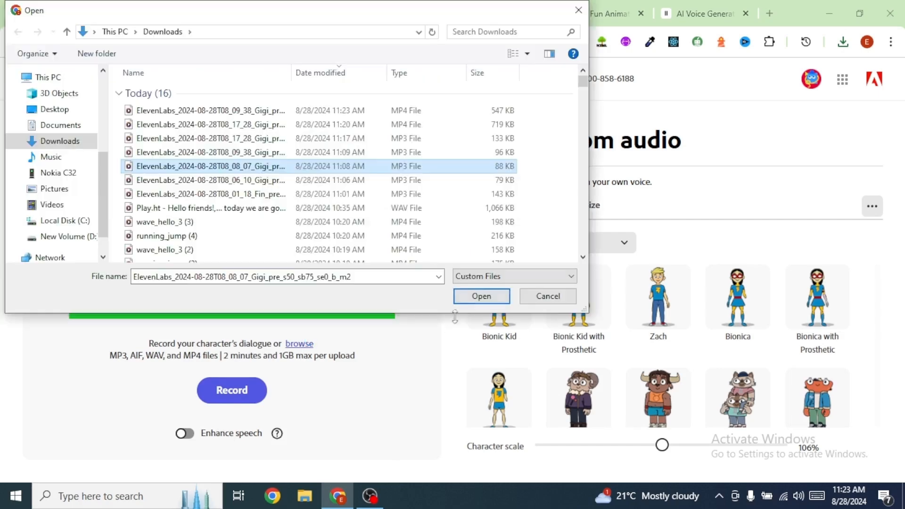
{"action": "left_click", "coordinate": [480, 295]}
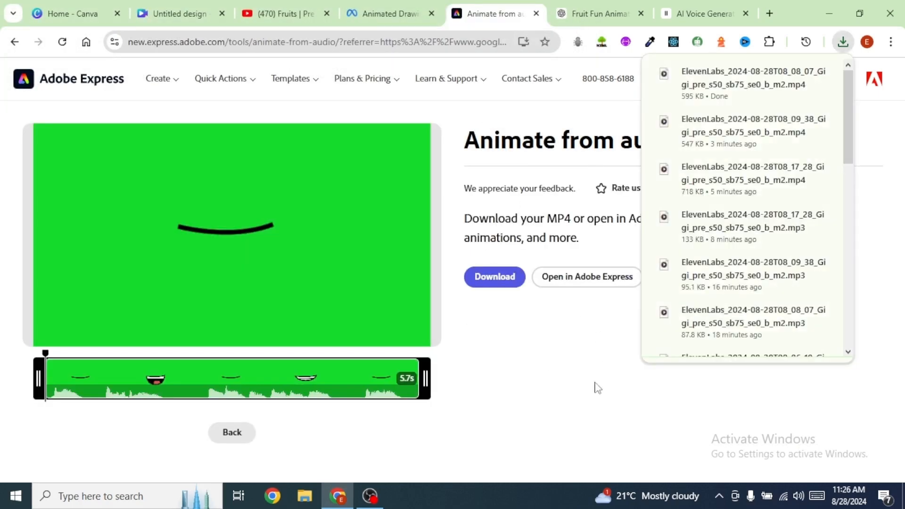
Step: Return to the character picker, choose the Ticket character under All and animate it with the ElevenLabs 01_18 Fin MP3
{"action": "left_click", "coordinate": [232, 435]}
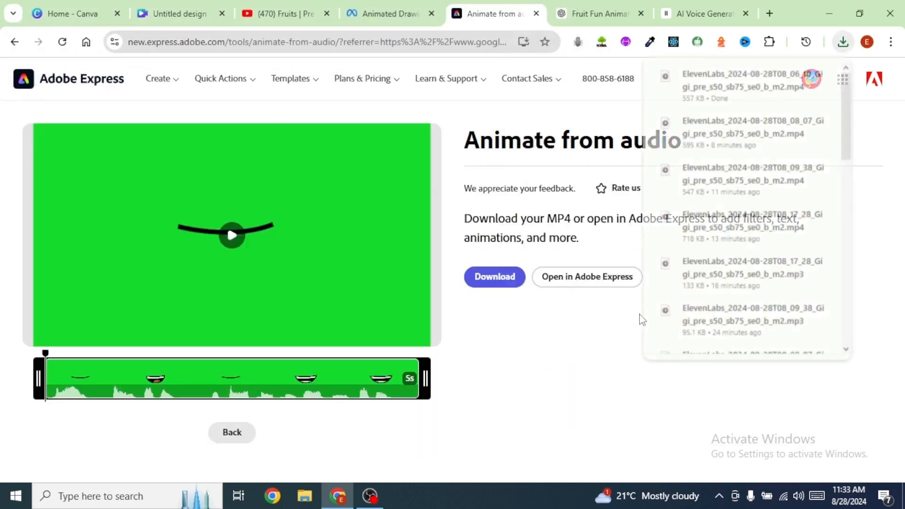
{"action": "left_click", "coordinate": [232, 432]}
{"action": "scroll", "coordinate": [550, 323], "scroll_direction": "down", "scroll_amount": 15}
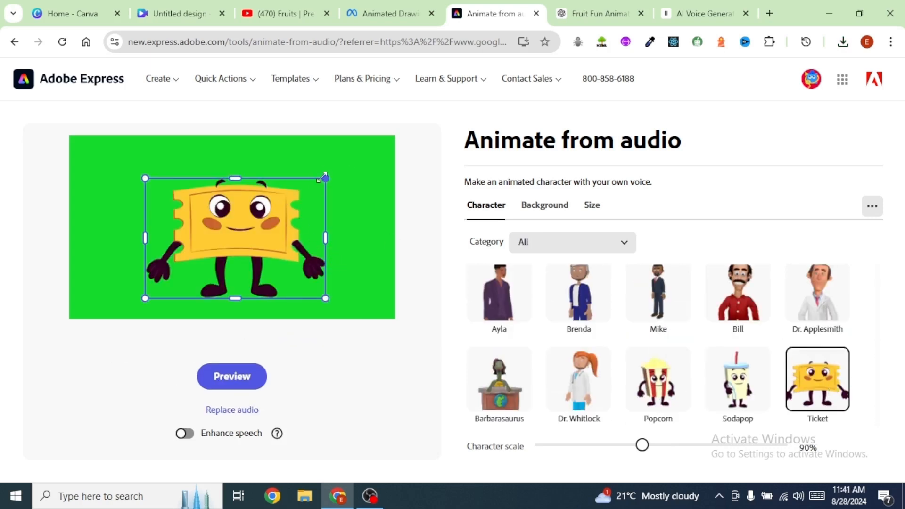
{"action": "left_click_drag", "start_coordinate": [323, 178], "coordinate": [343, 155]}
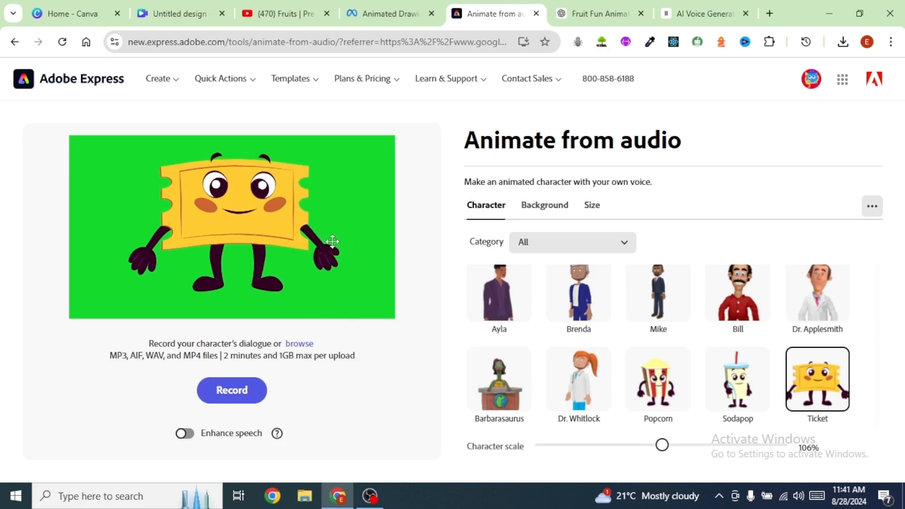
{"action": "left_click", "coordinate": [429, 252]}
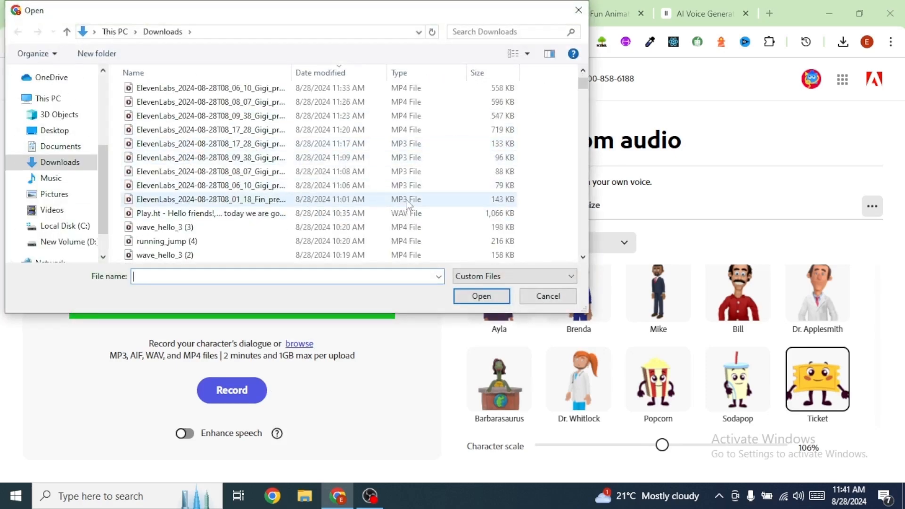
{"action": "left_click", "coordinate": [241, 202]}
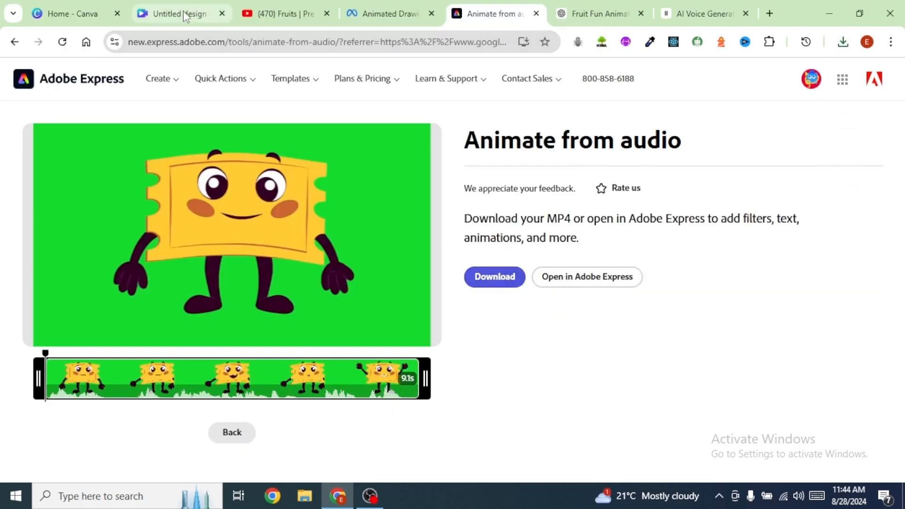
Step: Switch to the fruit video design, select the apple page and open the download options with the file type list
{"action": "left_click", "coordinate": [185, 14]}
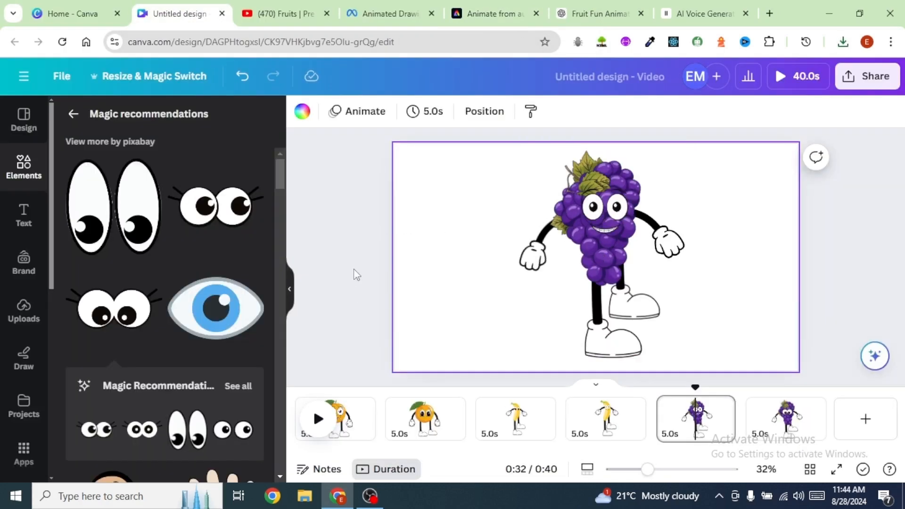
{"action": "scroll", "coordinate": [356, 275], "scroll_direction": "down", "scroll_amount": 1}
{"action": "left_click_drag", "start_coordinate": [565, 451], "coordinate": [323, 443]}
{"action": "left_click", "coordinate": [493, 424]}
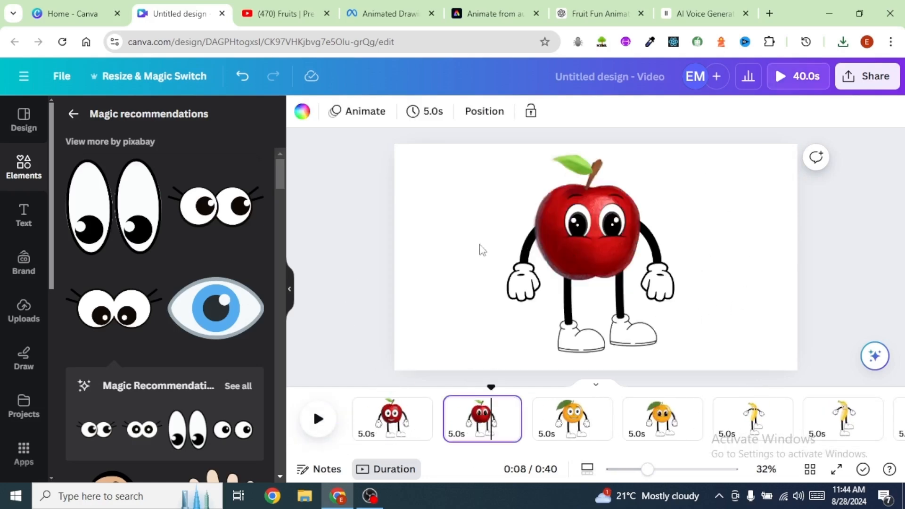
{"action": "left_click", "coordinate": [867, 76]}
{"action": "scroll", "coordinate": [753, 367], "scroll_direction": "down", "scroll_amount": 3}
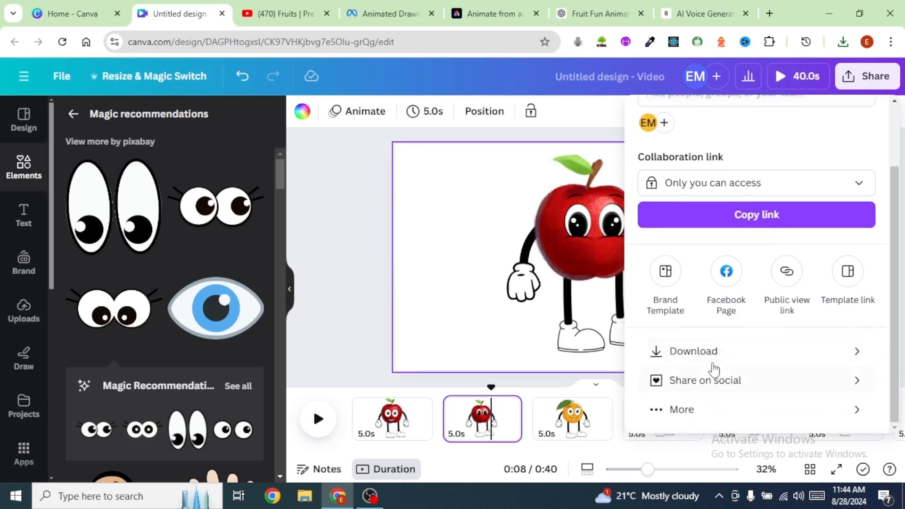
{"action": "left_click", "coordinate": [697, 351]}
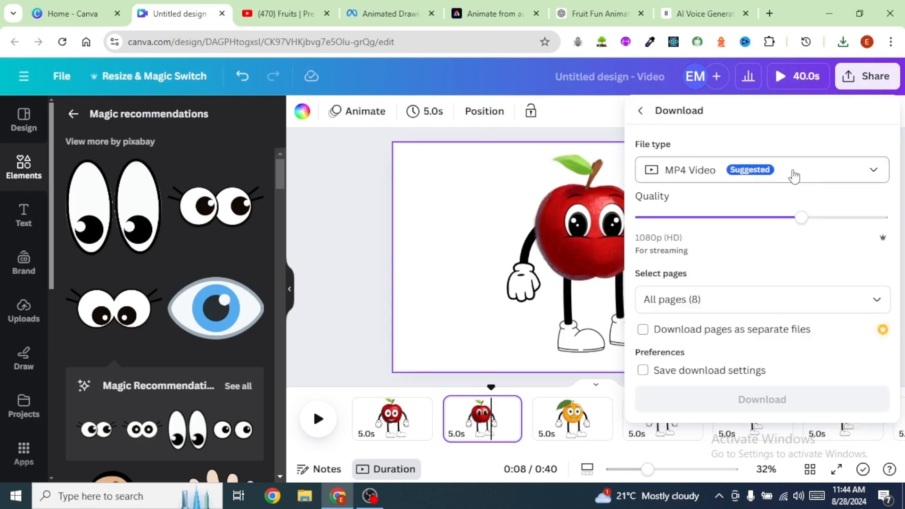
{"action": "left_click", "coordinate": [871, 173]}
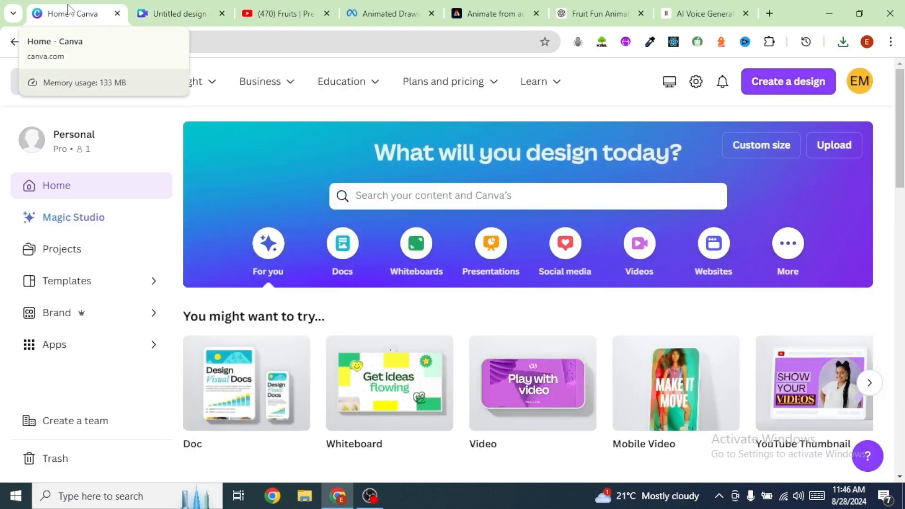
Step: Start a new Video design from the Canva home page
{"action": "left_click", "coordinate": [786, 88]}
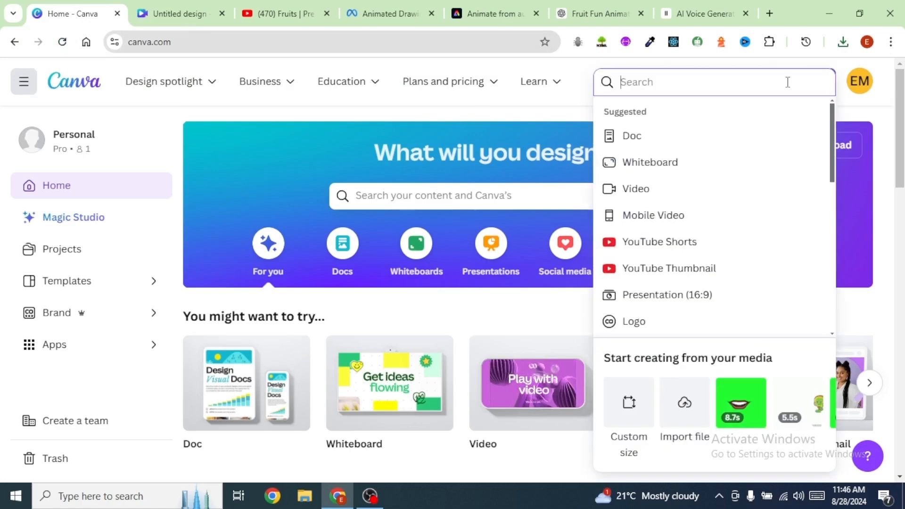
{"action": "left_click", "coordinate": [635, 190]}
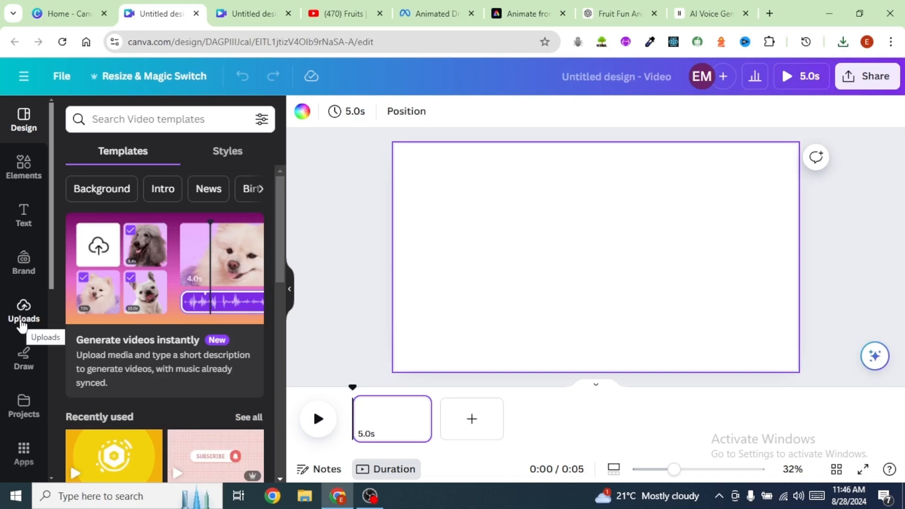
Step: Upload the downloaded files from Untitled design (23) through the ElevenLabs_2024-08-28T08_17_28 Gigi MP4 to the design
{"action": "left_click", "coordinate": [22, 321]}
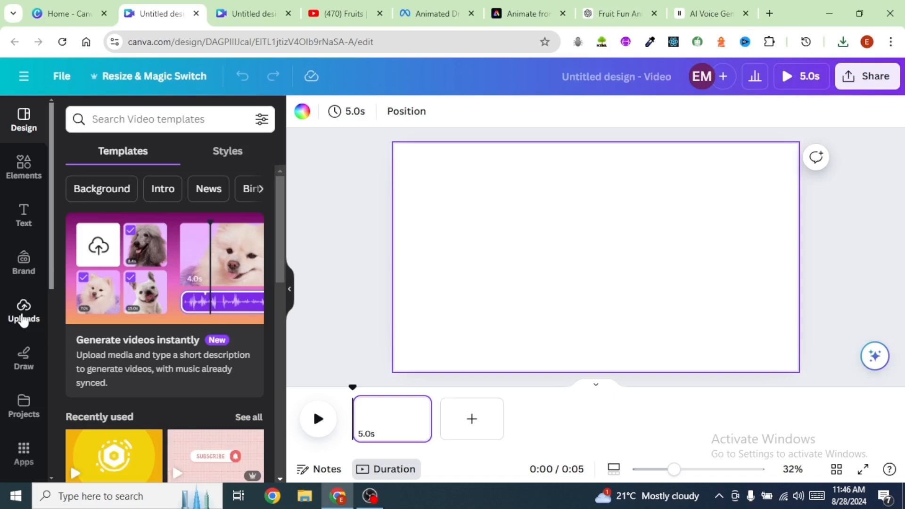
{"action": "left_click", "coordinate": [163, 151]}
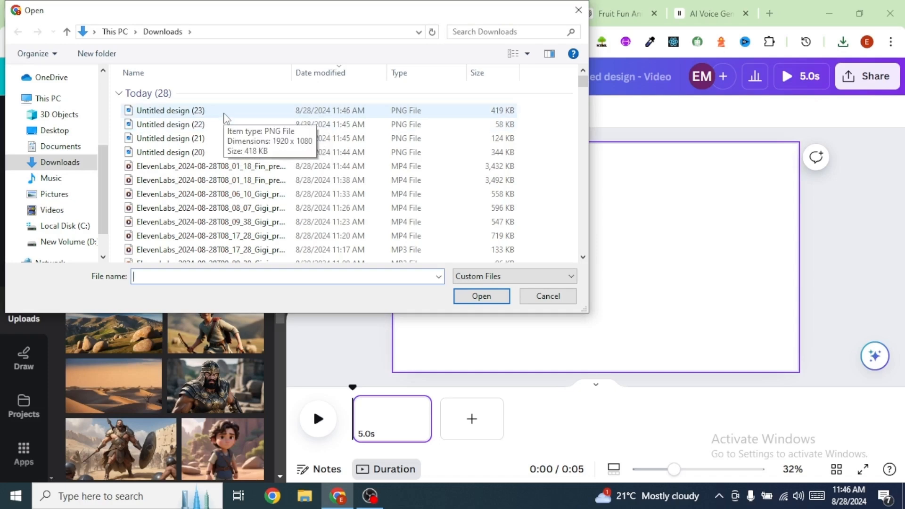
{"action": "left_click", "coordinate": [221, 236], "text": "shift"}
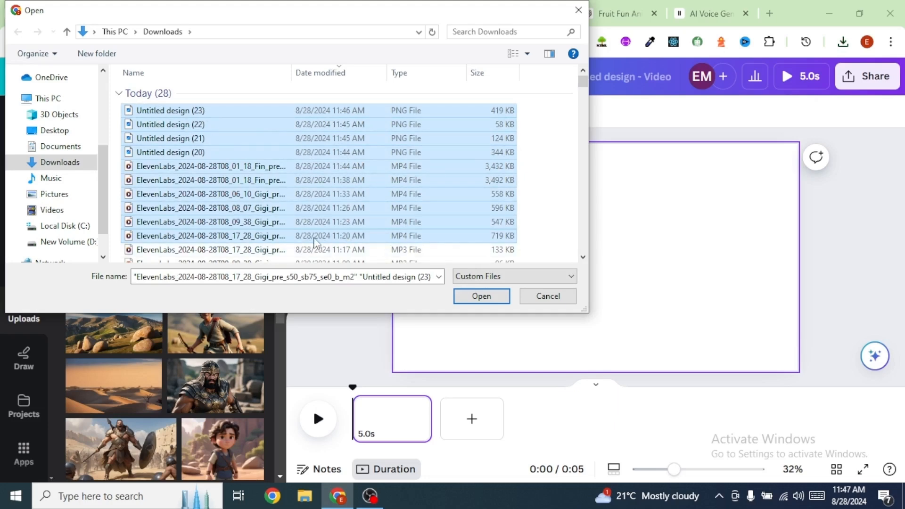
{"action": "left_click", "coordinate": [467, 295]}
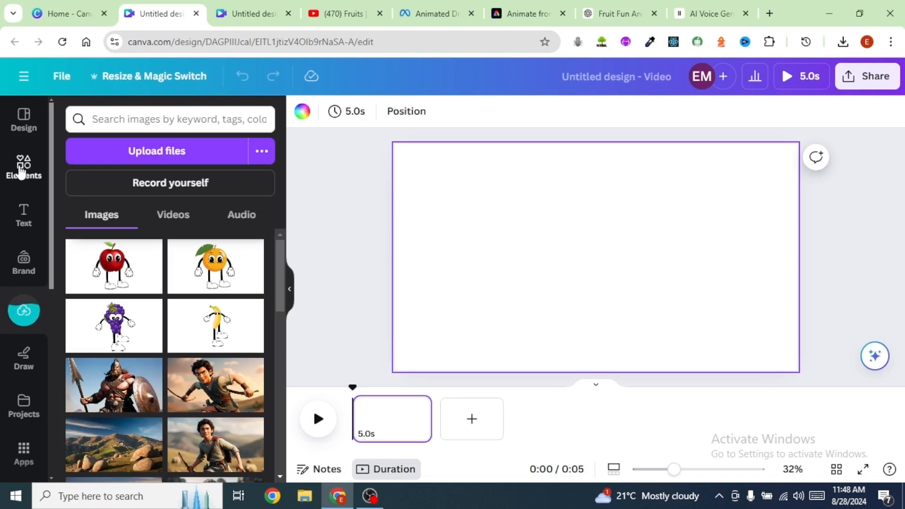
Step: Search elements for cartoon background and set the tree landscape graphic as the page background
{"action": "left_click", "coordinate": [21, 171]}
{"action": "type", "text": "cartoon background"}
{"action": "key", "text": "Return"}
{"action": "left_click", "coordinate": [115, 151]}
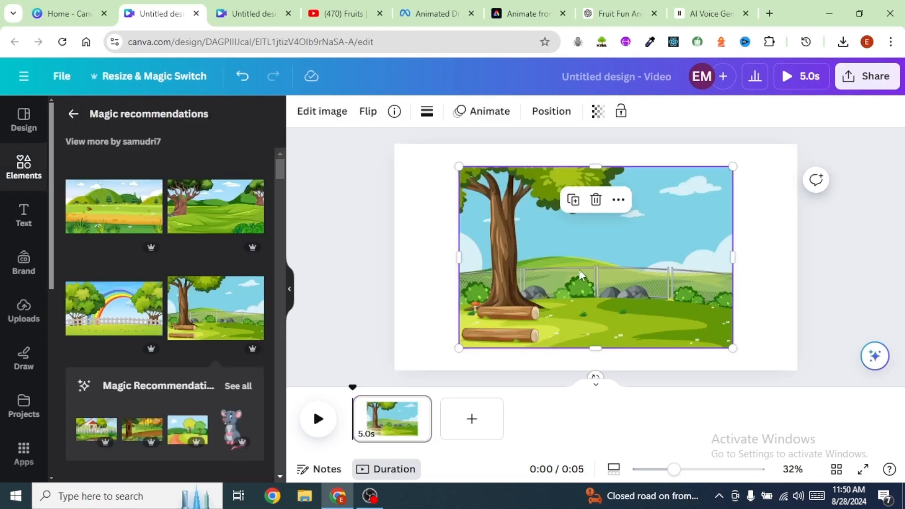
{"action": "right_click", "coordinate": [553, 257]}
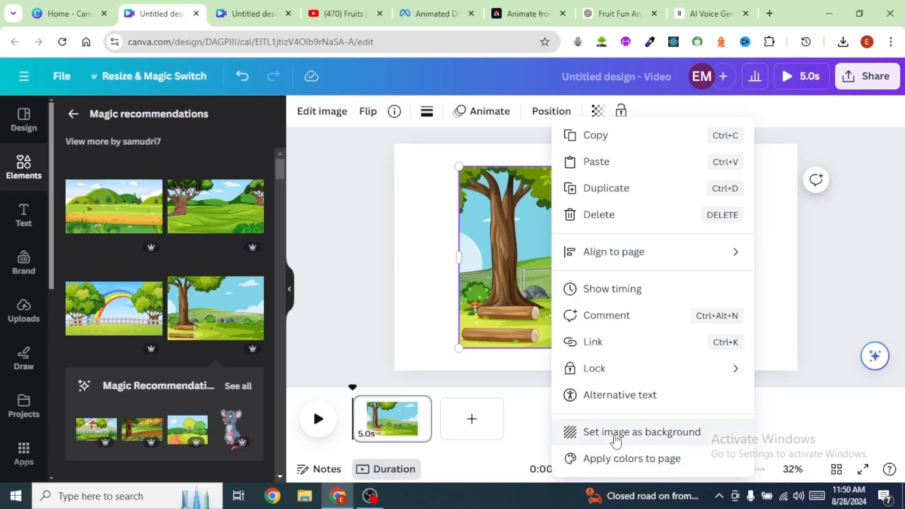
{"action": "left_click", "coordinate": [615, 437]}
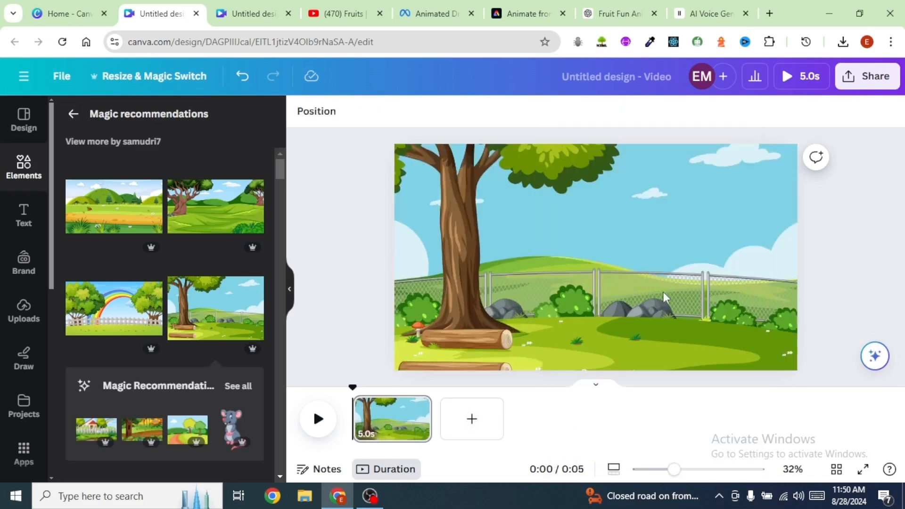
Step: Replace the background with the rainbow and fence landscape graphic
{"action": "left_click", "coordinate": [112, 312]}
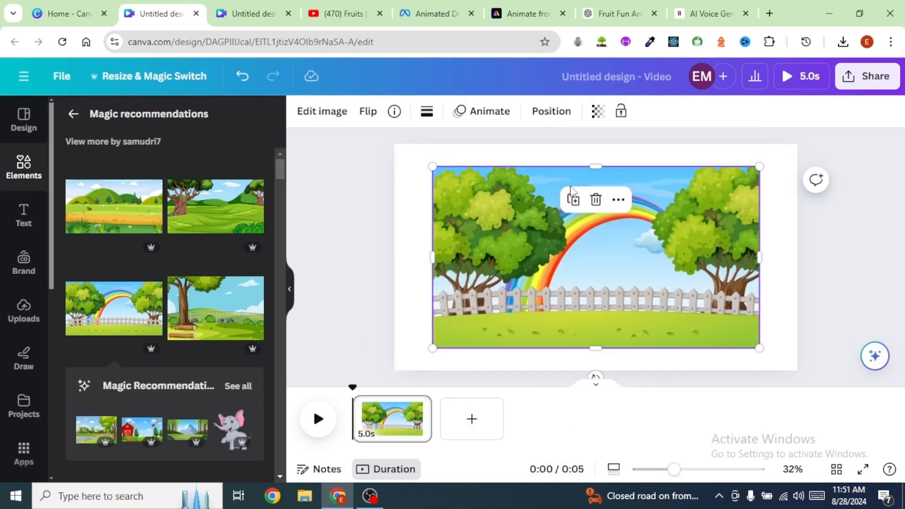
{"action": "right_click", "coordinate": [503, 207]}
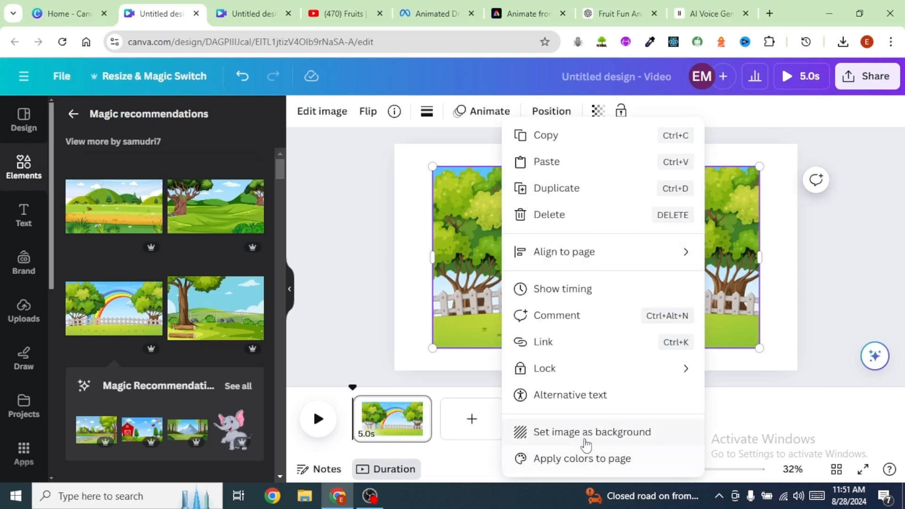
{"action": "left_click", "coordinate": [587, 433]}
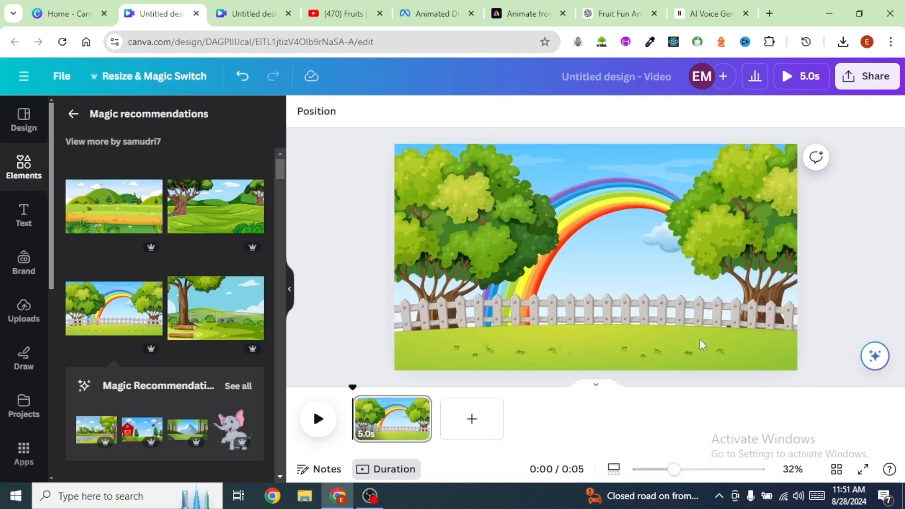
Step: Search graphics for bird and place a small purple bird in the sky's top-right corner
{"action": "left_click", "coordinate": [28, 175]}
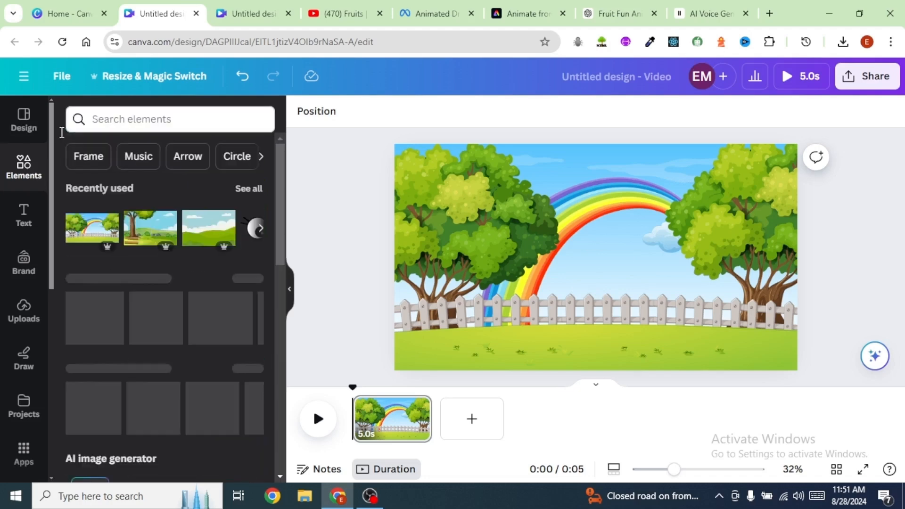
{"action": "left_click", "coordinate": [141, 120]}
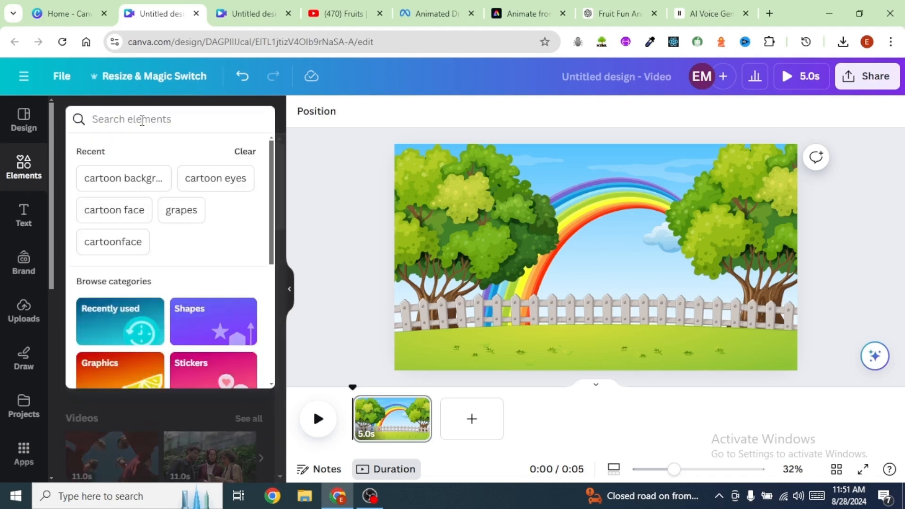
{"action": "type", "text": "bird"}
{"action": "key", "text": "Return"}
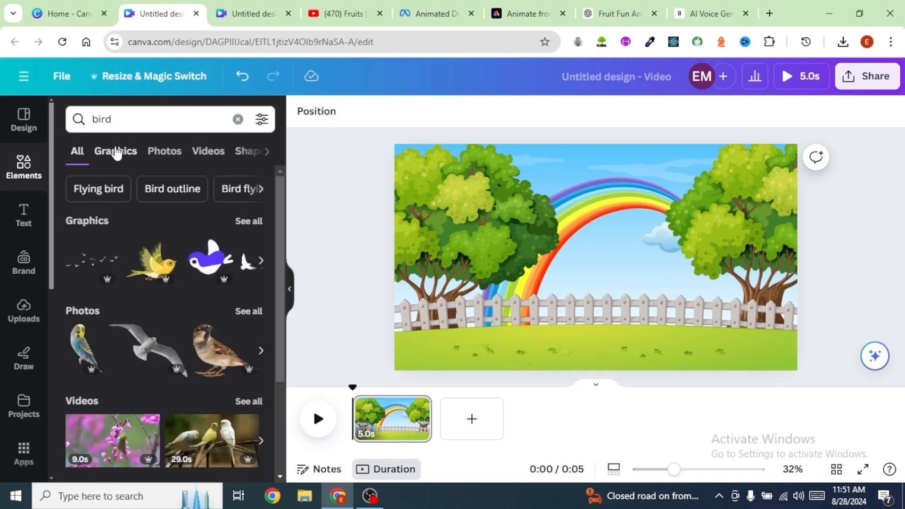
{"action": "left_click", "coordinate": [116, 151]}
{"action": "left_click", "coordinate": [233, 243]}
{"action": "left_click_drag", "start_coordinate": [505, 347], "coordinate": [655, 197]}
{"action": "left_click_drag", "start_coordinate": [669, 170], "coordinate": [784, 157]}
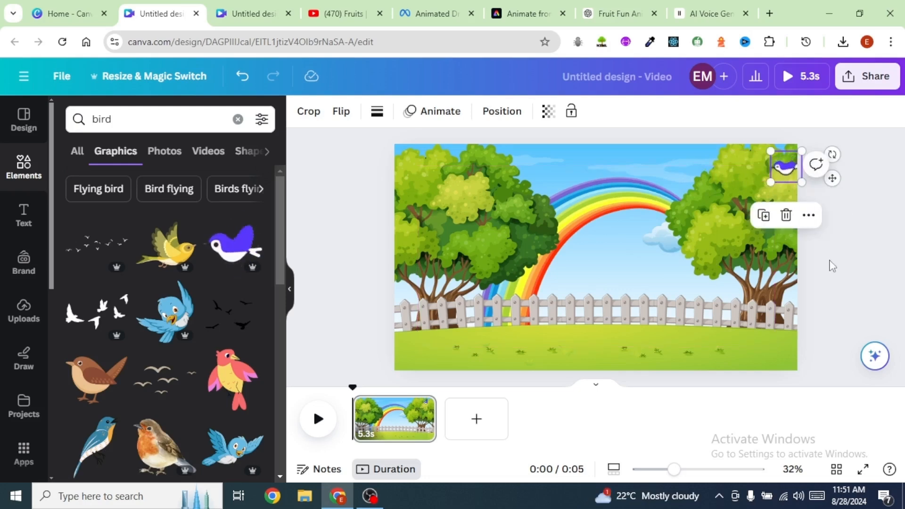
Step: Create a custom animation for the bird by dragging it leftward across the sky
{"action": "left_click", "coordinate": [784, 166]}
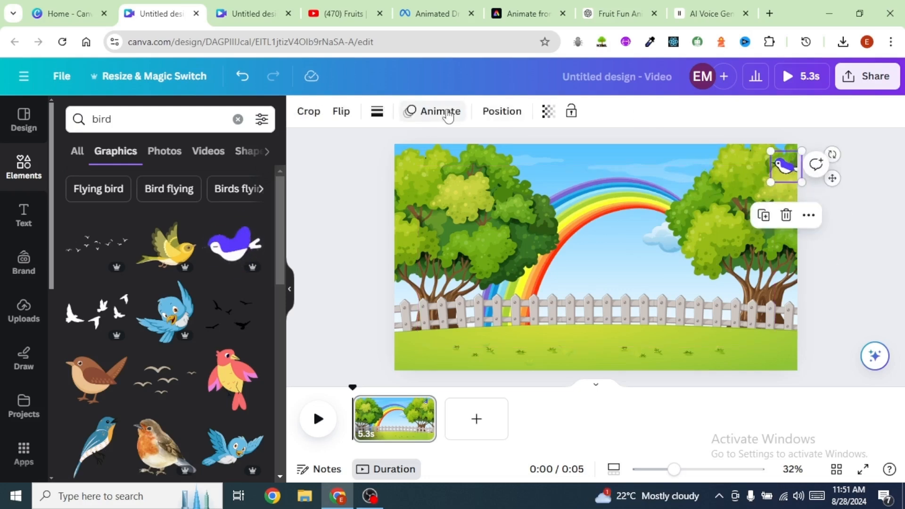
{"action": "left_click", "coordinate": [448, 115]}
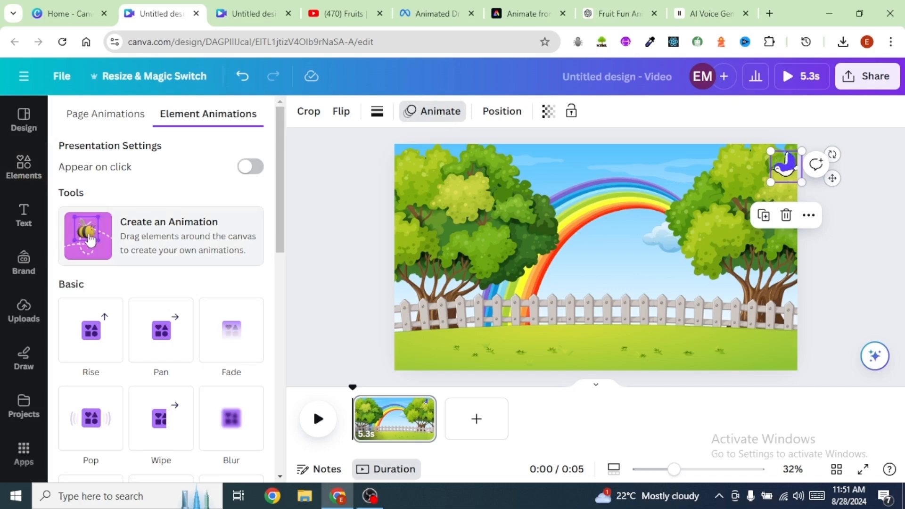
{"action": "left_click", "coordinate": [85, 262]}
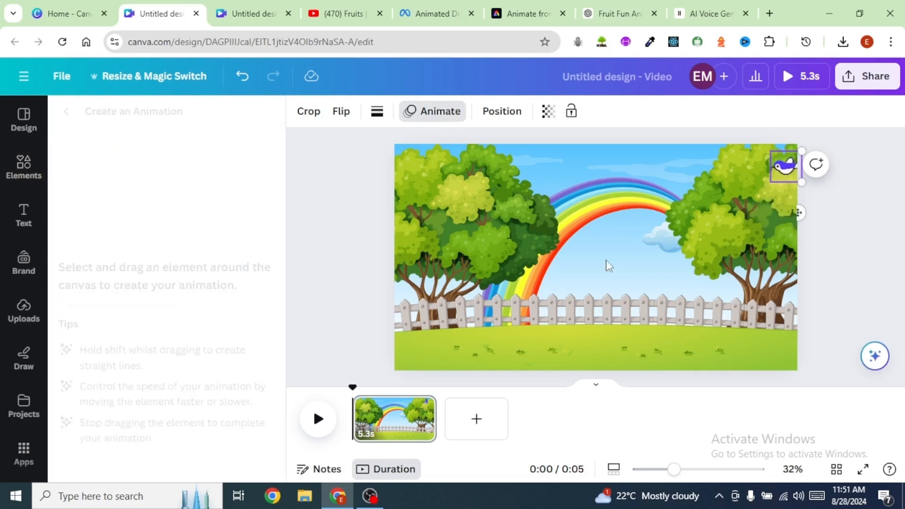
{"action": "left_click_drag", "start_coordinate": [781, 173], "coordinate": [566, 163]}
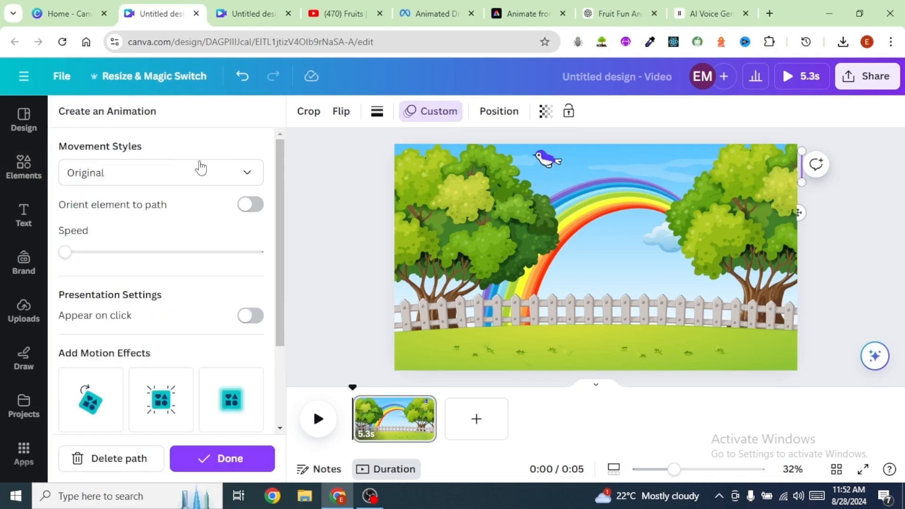
Step: Set the bird path's movement style to Smooth, adjust its speed and finish the animation
{"action": "left_click", "coordinate": [249, 176]}
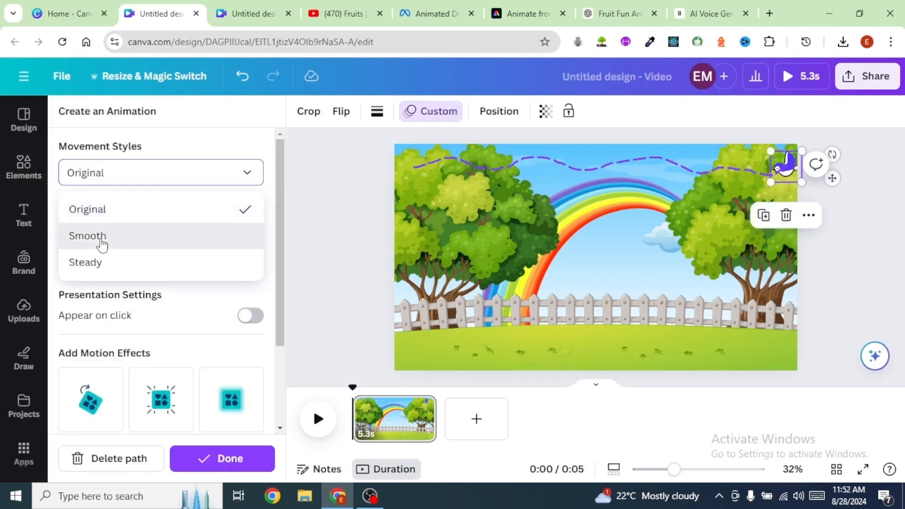
{"action": "left_click", "coordinate": [129, 236]}
{"action": "left_click", "coordinate": [100, 252]}
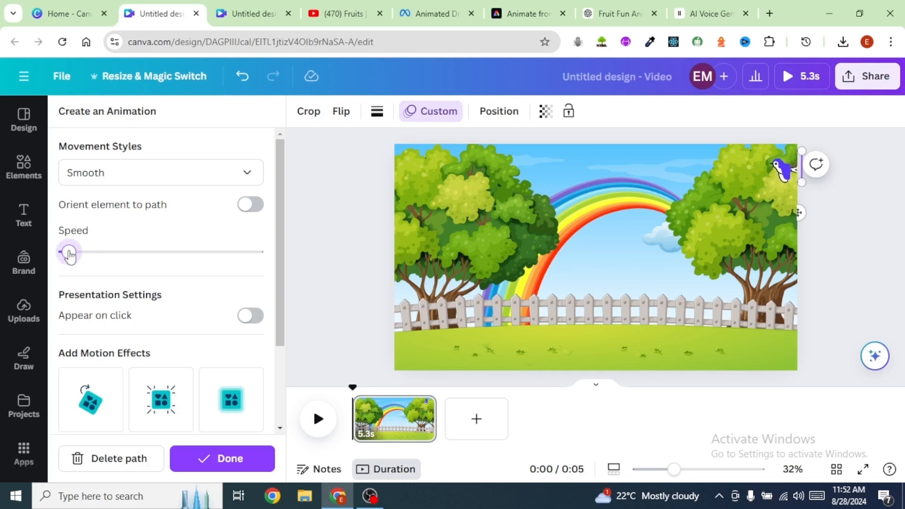
{"action": "left_click", "coordinate": [229, 459]}
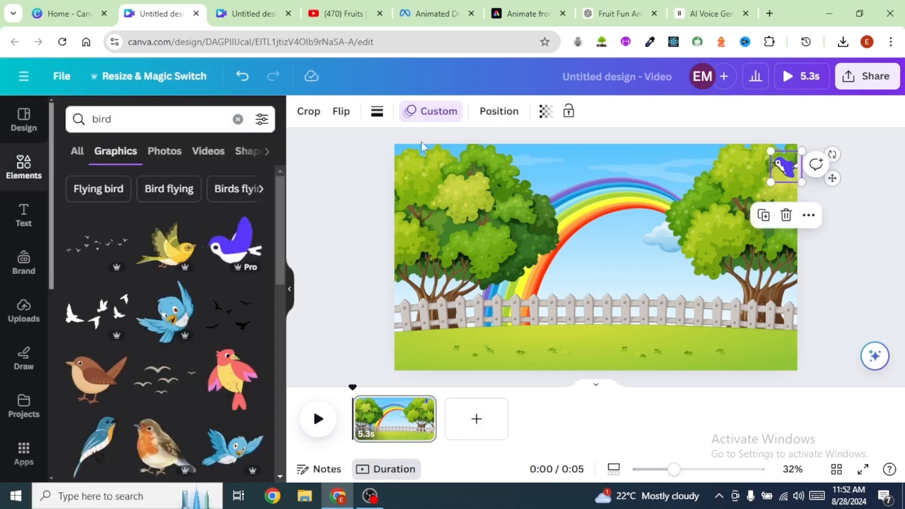
Step: Search graphics for trees and place small trees at both ends of the fence
{"action": "left_click", "coordinate": [127, 120]}
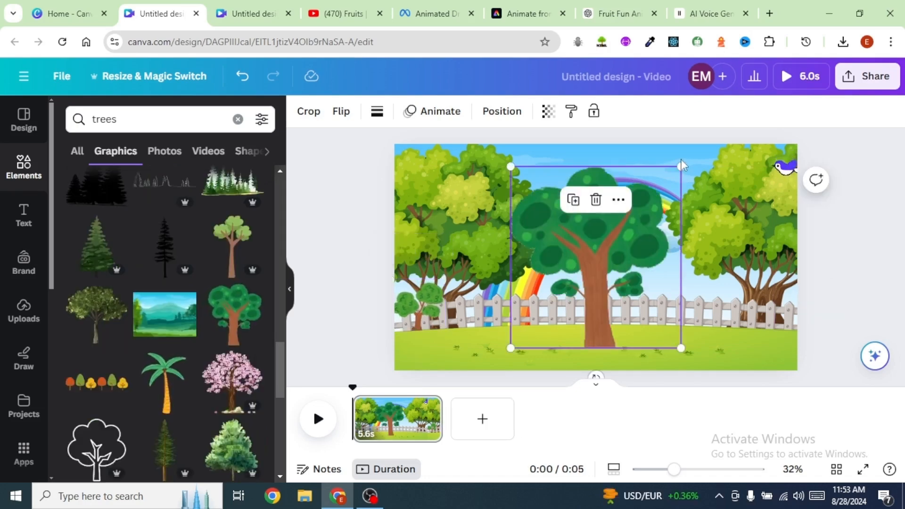
{"action": "left_click_drag", "start_coordinate": [681, 166], "coordinate": [561, 296]}
{"action": "left_click_drag", "start_coordinate": [534, 331], "coordinate": [783, 309]}
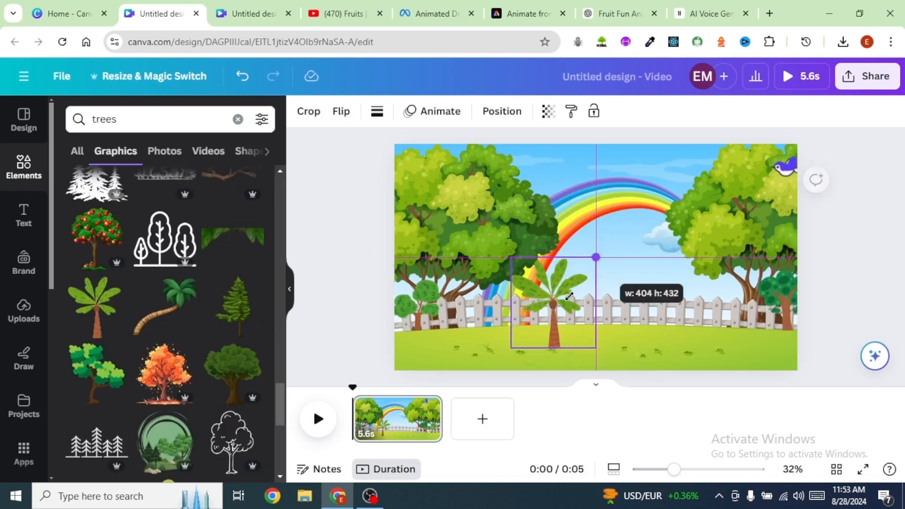
Step: Add small palm trees in front of the fence on its left side
{"action": "left_click_drag", "start_coordinate": [596, 254], "coordinate": [470, 316]}
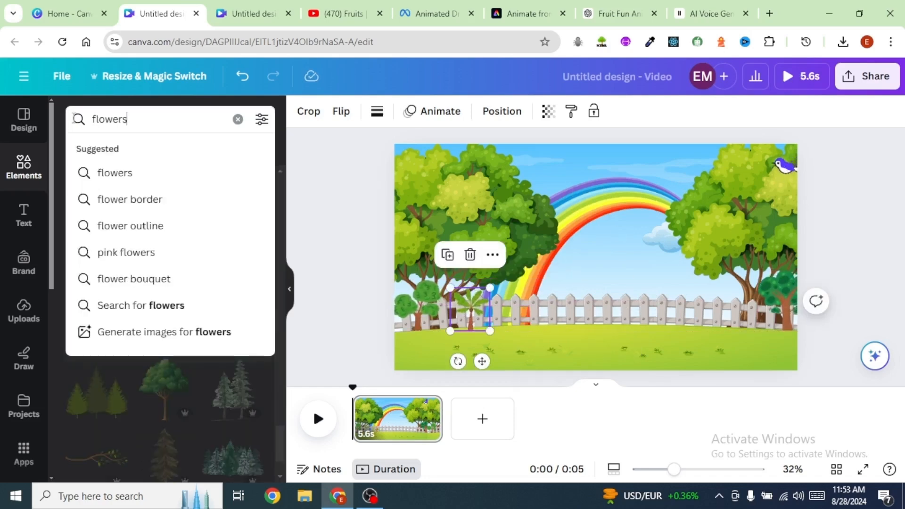
{"action": "key", "text": "Return"}
{"action": "left_click", "coordinate": [97, 308]}
{"action": "left_click_drag", "start_coordinate": [529, 254], "coordinate": [511, 301]}
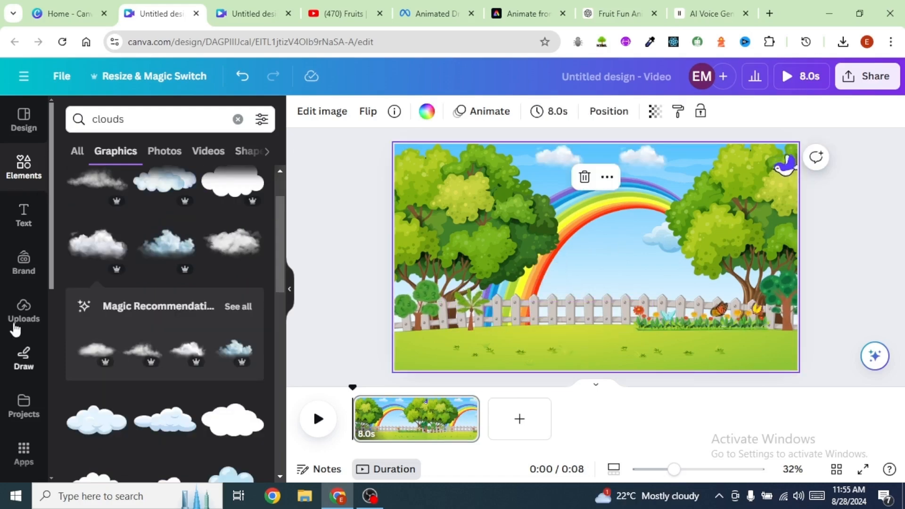
Step: Add the Ticket character's 9.1s animated video from the uploaded videos to the scene
{"action": "left_click", "coordinate": [25, 319]}
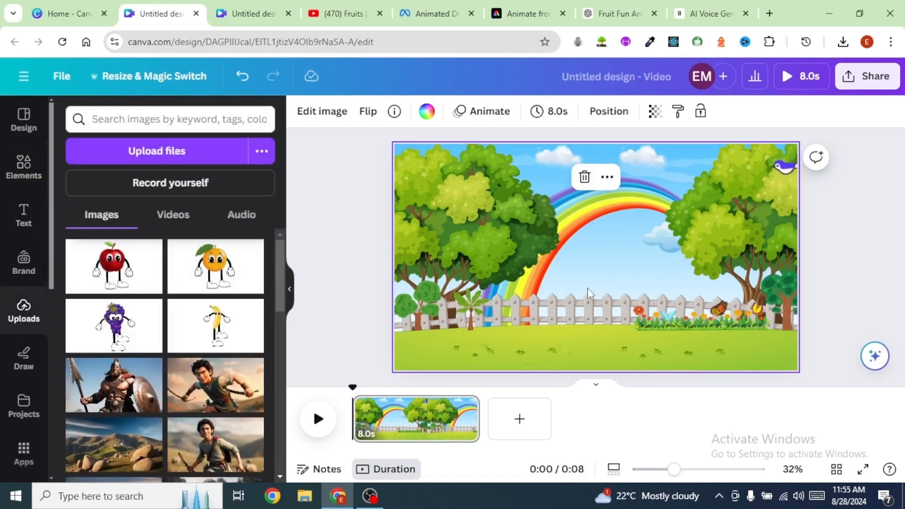
{"action": "left_click", "coordinate": [182, 219]}
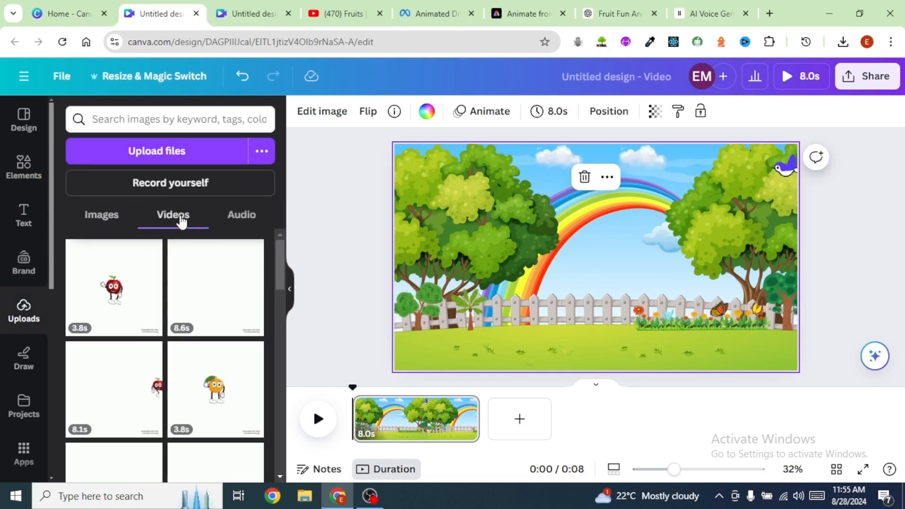
{"action": "scroll", "coordinate": [201, 297], "scroll_direction": "down", "scroll_amount": 5}
{"action": "left_click", "coordinate": [216, 328]}
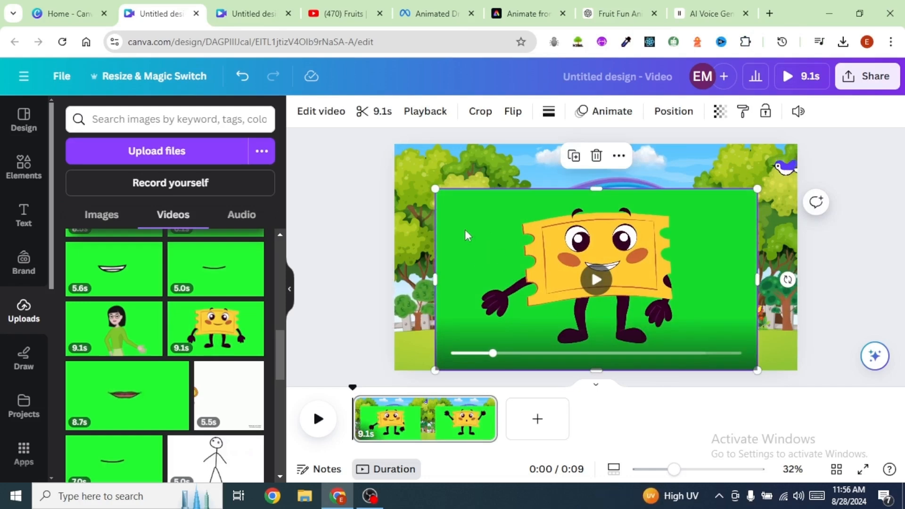
Step: Remove the Ticket video's background, then shrink it and position it in front of the fence
{"action": "left_click", "coordinate": [322, 112]}
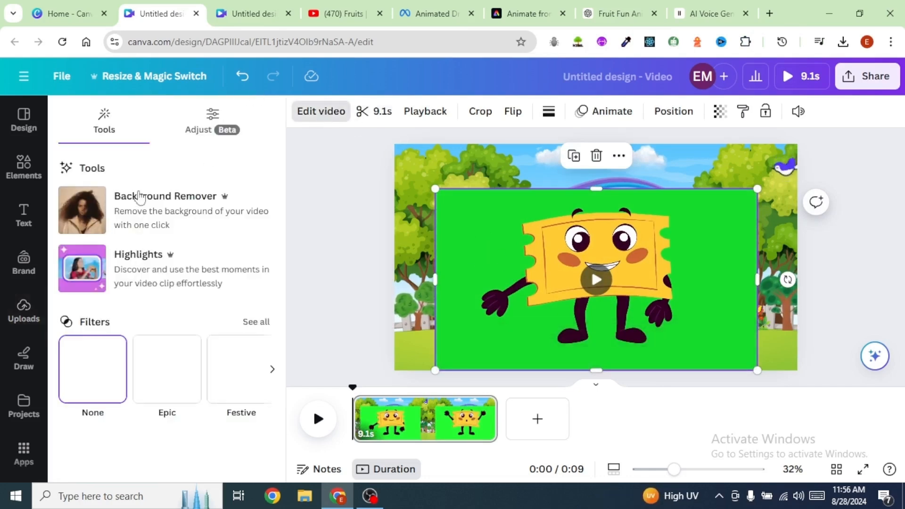
{"action": "left_click", "coordinate": [161, 194]}
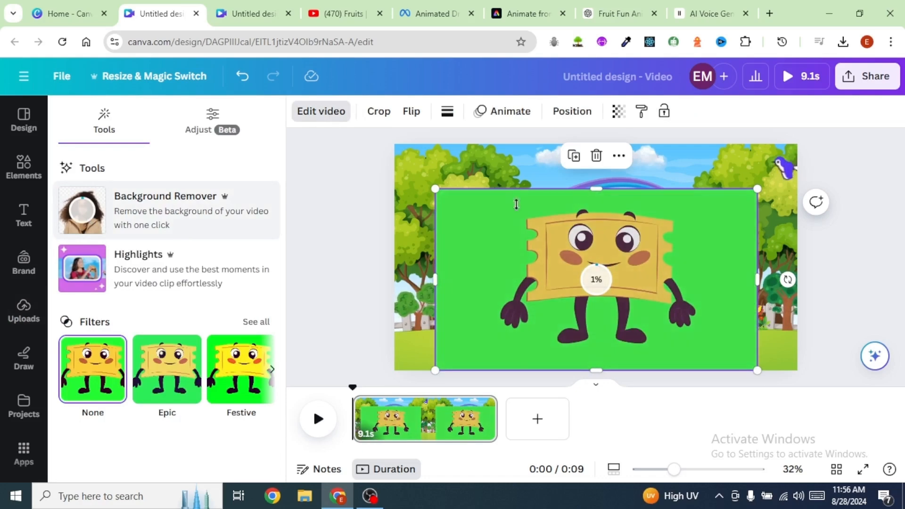
{"action": "left_click_drag", "start_coordinate": [757, 189], "coordinate": [669, 280]}
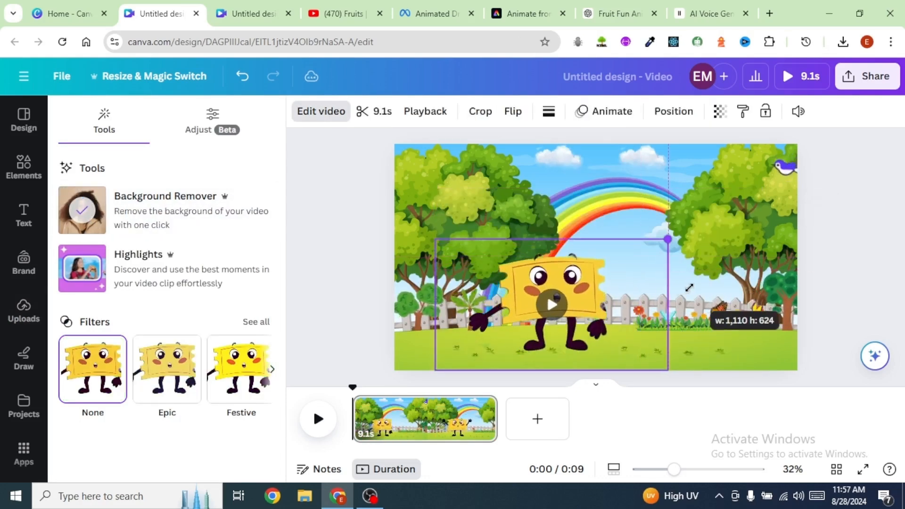
{"action": "left_click_drag", "start_coordinate": [591, 318], "coordinate": [631, 327]}
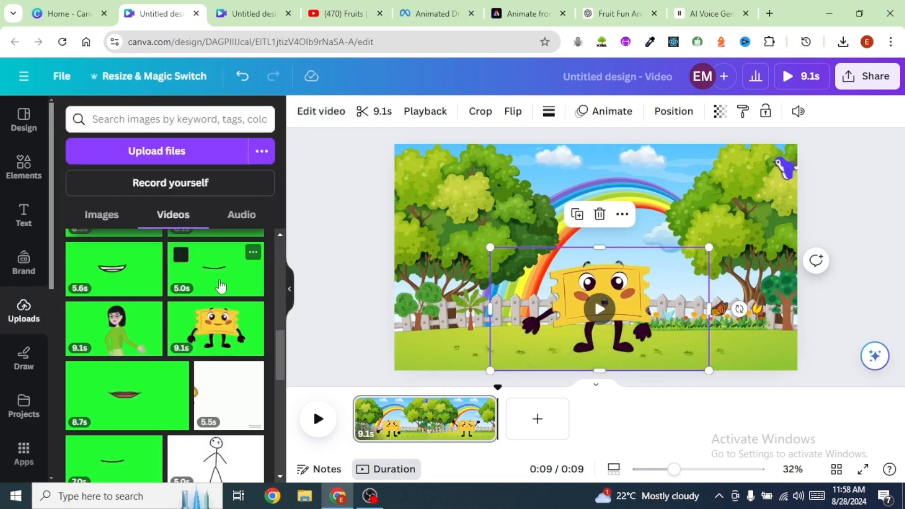
Step: Add the orange character's video to the scene, resize it and remove its background
{"action": "scroll", "coordinate": [207, 299], "scroll_direction": "up", "scroll_amount": 10}
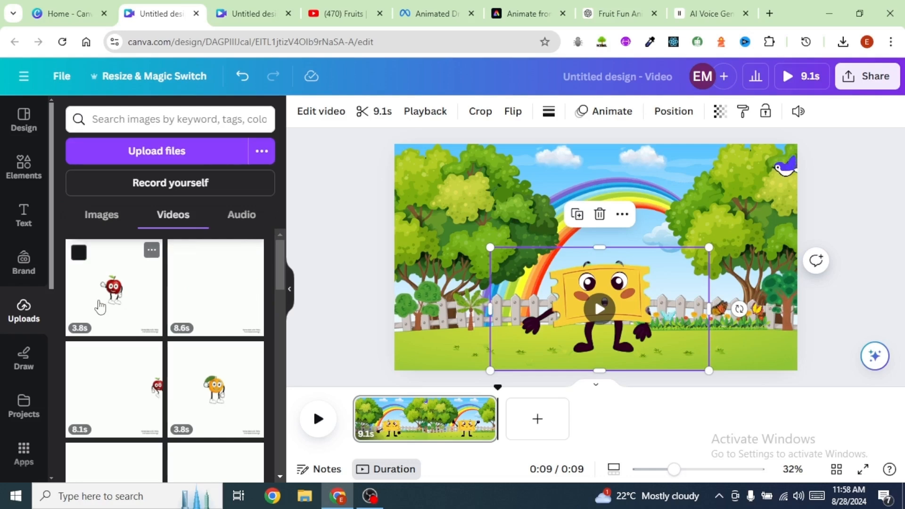
{"action": "left_click_drag", "start_coordinate": [121, 289], "coordinate": [543, 252]}
{"action": "left_click_drag", "start_coordinate": [687, 167], "coordinate": [579, 275]}
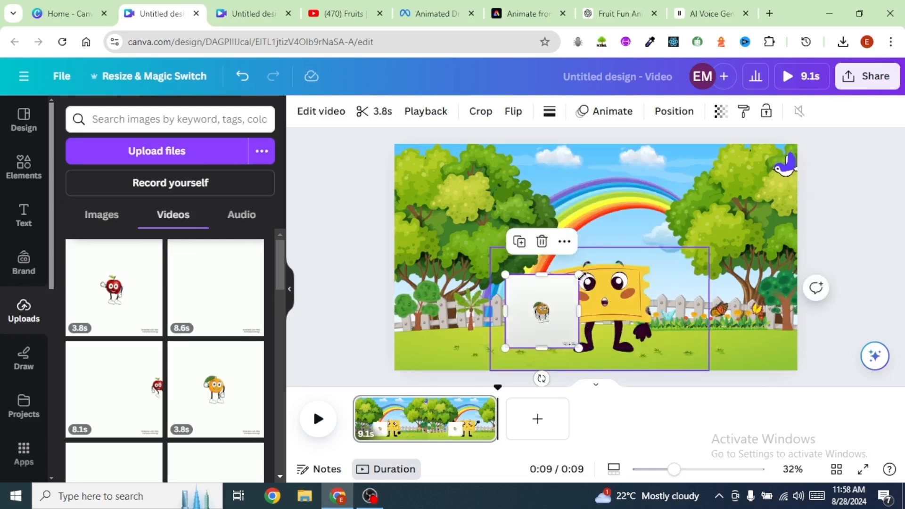
{"action": "left_click", "coordinate": [312, 112]}
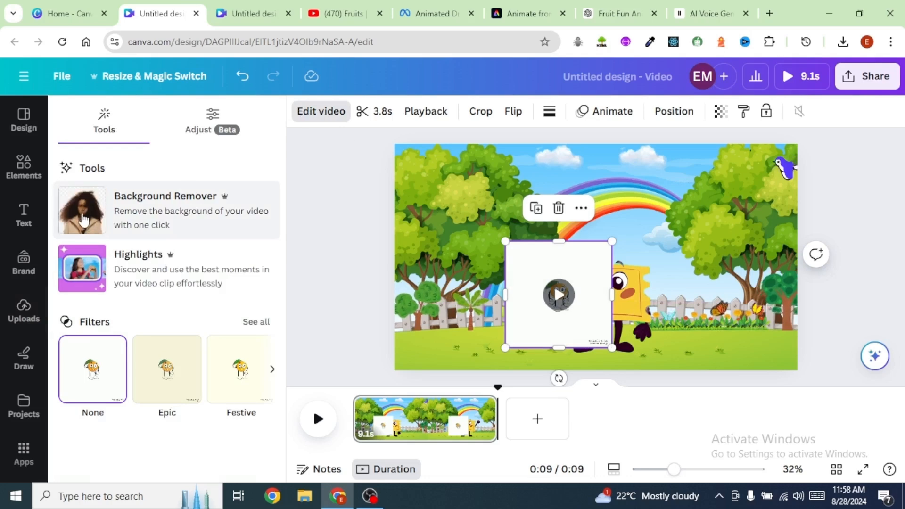
{"action": "left_click", "coordinate": [83, 219]}
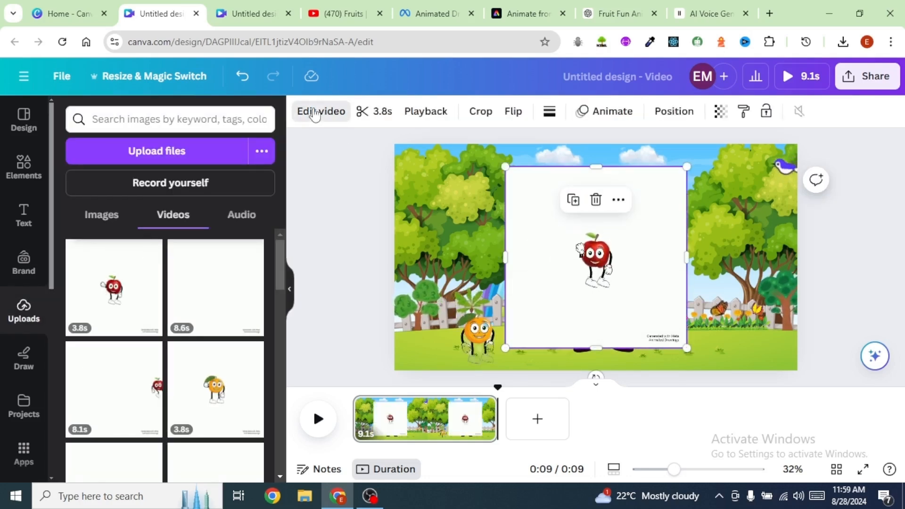
Step: Remove the apple character video's background and place it by the fence on the right
{"action": "left_click", "coordinate": [315, 113]}
{"action": "left_click", "coordinate": [81, 217]}
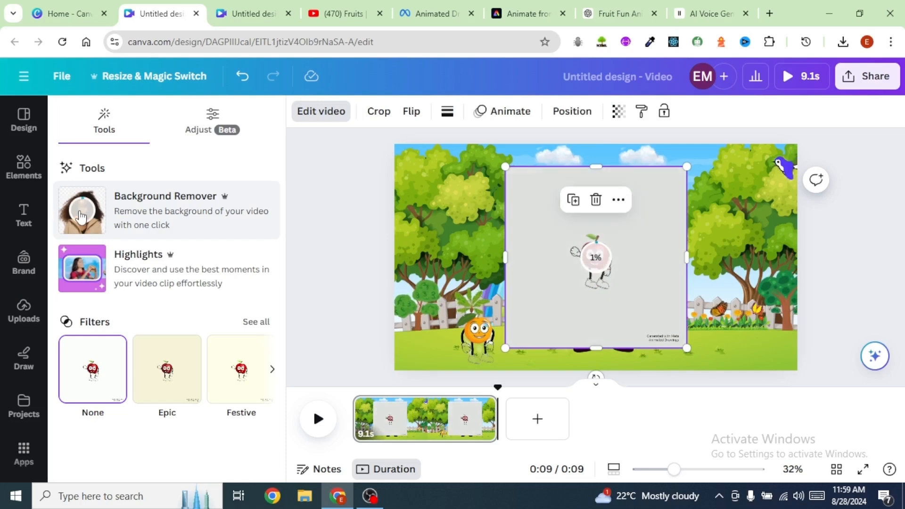
{"action": "mouse_move", "coordinate": [738, 309]}
{"action": "left_mouse_down"}
{"action": "mouse_move", "coordinate": [724, 303]}
{"action": "mouse_move", "coordinate": [741, 303]}
{"action": "left_mouse_up"}
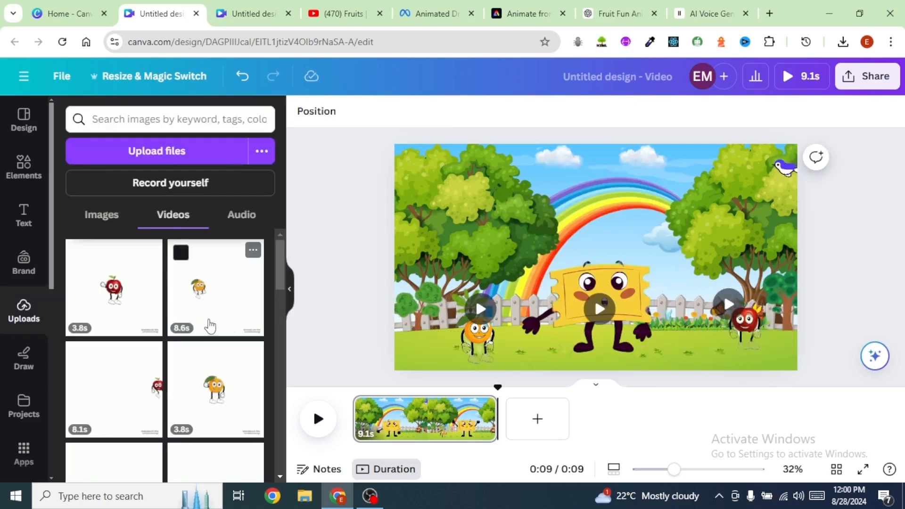
Step: Add the banana character's 3.8s video, remove its background and shrink it beside the apple
{"action": "scroll", "coordinate": [207, 324], "scroll_direction": "down", "scroll_amount": 1}
{"action": "scroll", "coordinate": [208, 326], "scroll_direction": "down", "scroll_amount": 1}
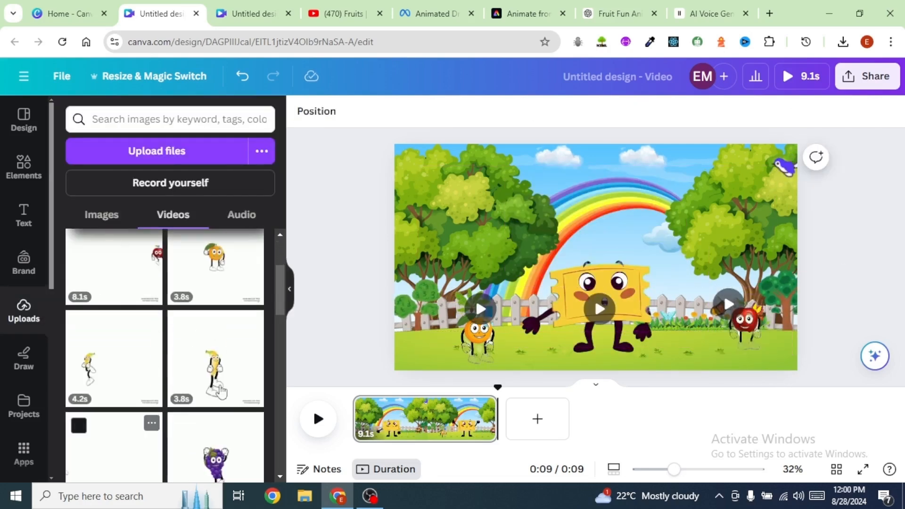
{"action": "left_click", "coordinate": [221, 405]}
{"action": "left_click", "coordinate": [321, 111]}
{"action": "left_click", "coordinate": [85, 218]}
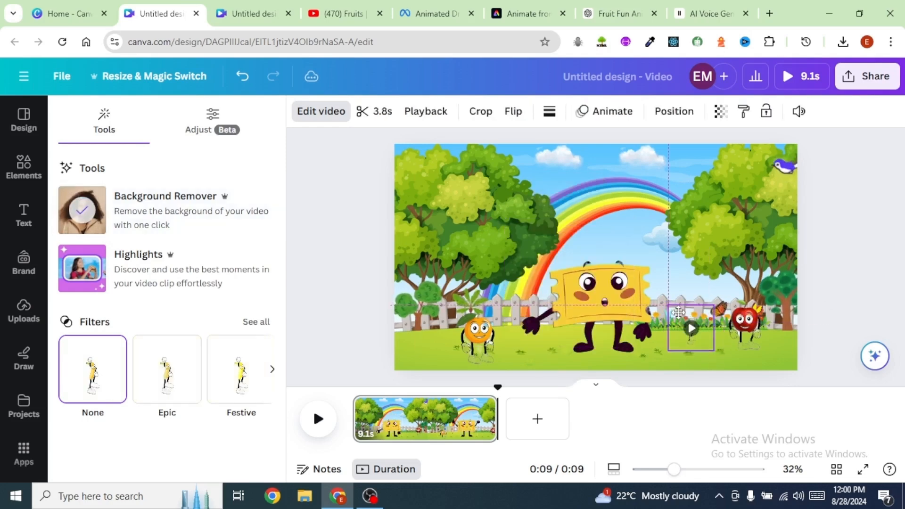
{"action": "left_click_drag", "start_coordinate": [678, 312], "coordinate": [786, 233]}
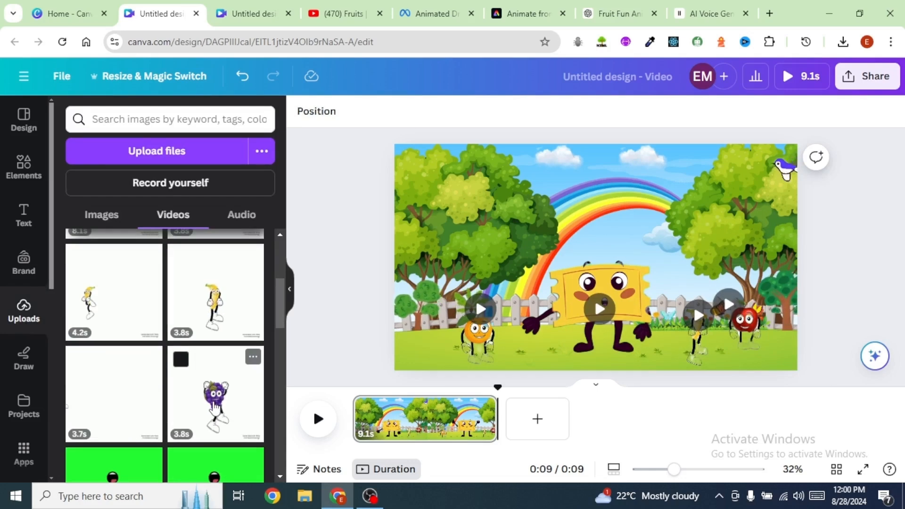
Step: Add the grape character's 3.8s video, remove its background and place it at the left
{"action": "left_click", "coordinate": [214, 408]}
{"action": "left_click", "coordinate": [321, 110]}
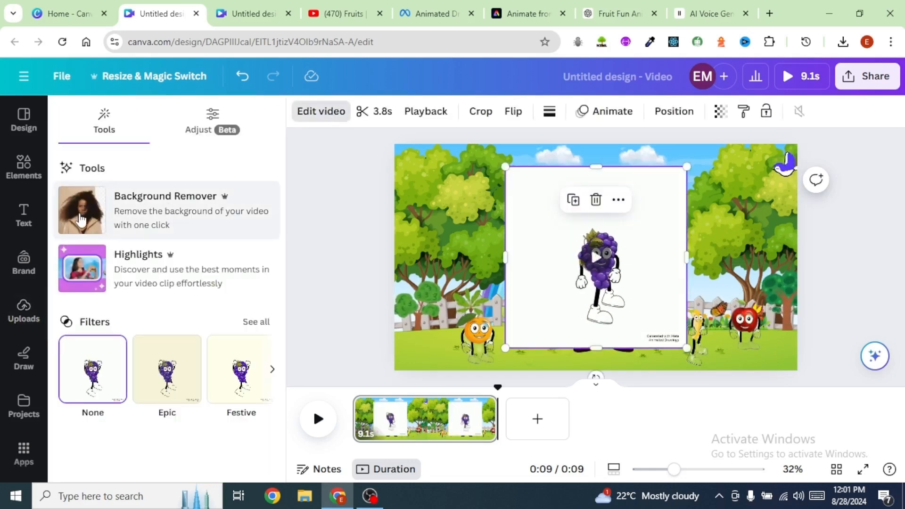
{"action": "left_click", "coordinate": [81, 219]}
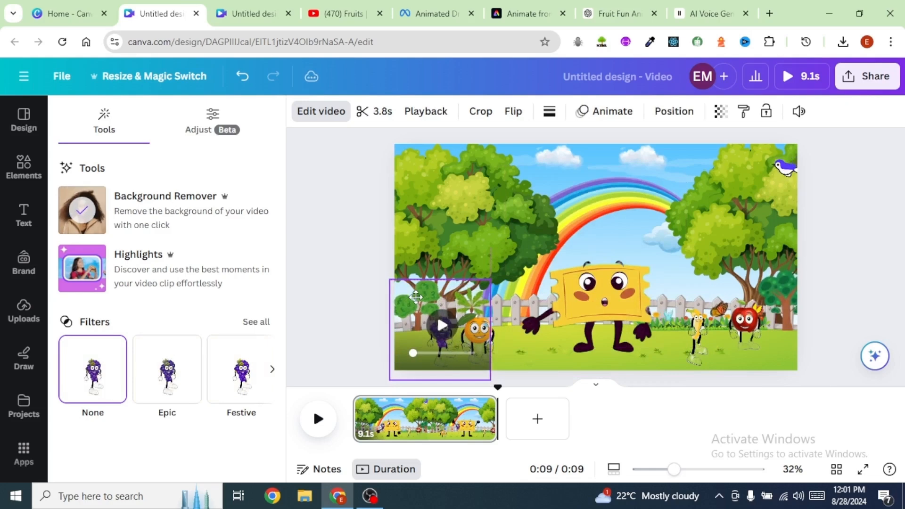
{"action": "left_click", "coordinate": [522, 363]}
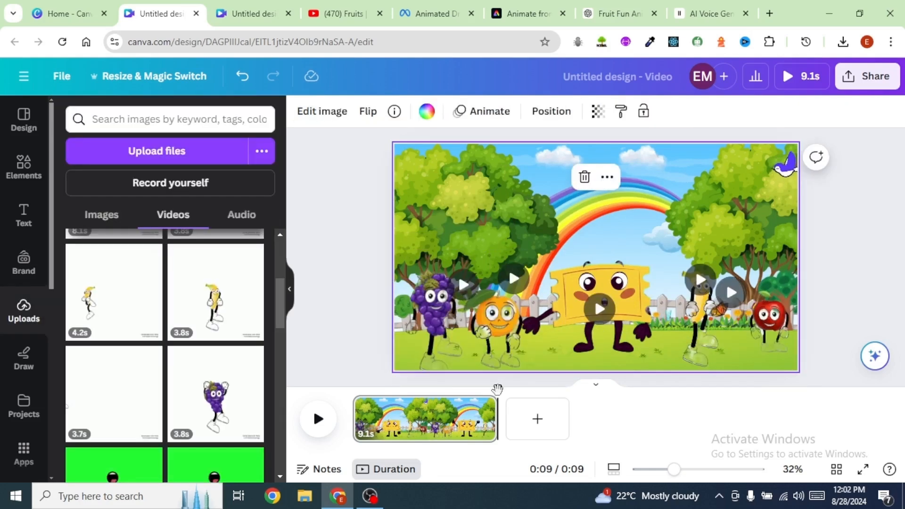
Step: Duplicate the scene page
{"action": "left_click", "coordinate": [484, 407]}
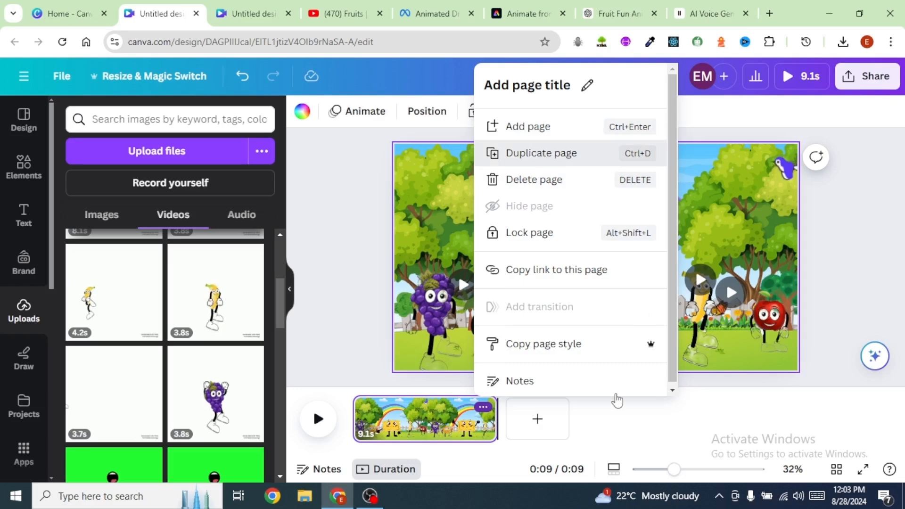
{"action": "key", "text": "ctrl+d"}
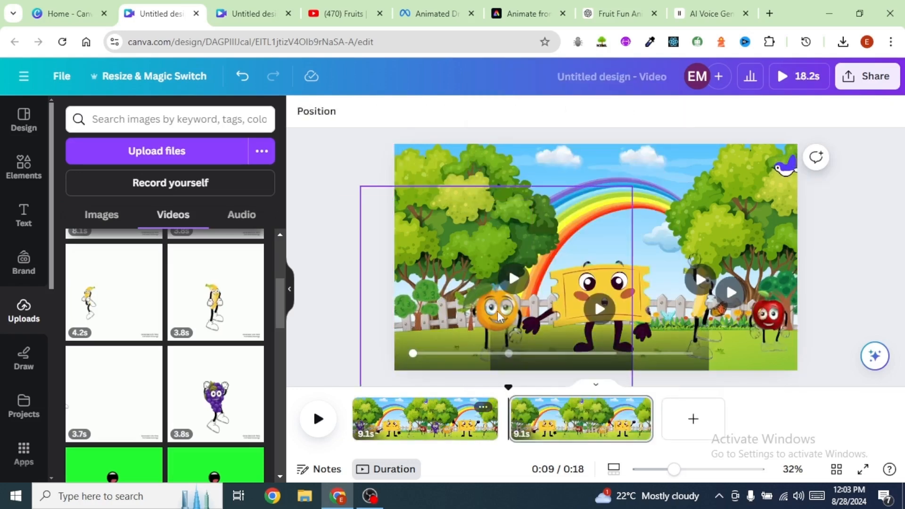
Step: Delete the character videos from the duplicated page
{"action": "left_click", "coordinate": [497, 311]}
{"action": "key", "text": "Delete"}
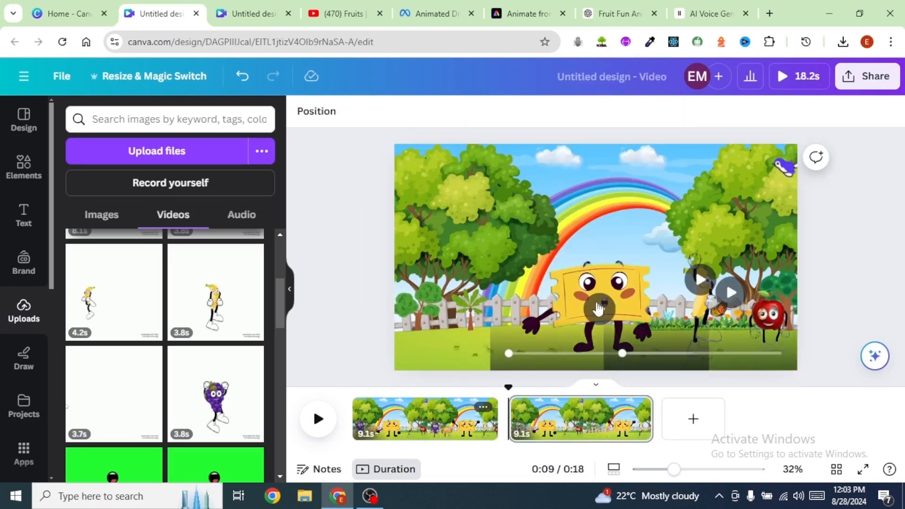
{"action": "left_click", "coordinate": [602, 309]}
{"action": "key", "text": "Delete"}
{"action": "left_click", "coordinate": [702, 310]}
{"action": "key", "text": "Delete"}
Step: Add the uploaded apple character image to the new page and remove its background with BG Remover
{"action": "left_click", "coordinate": [103, 222]}
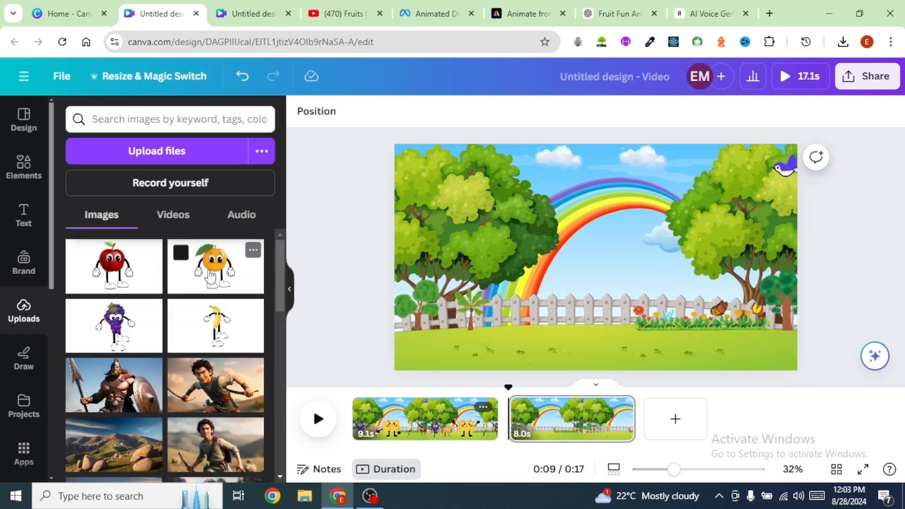
{"action": "left_click", "coordinate": [106, 272]}
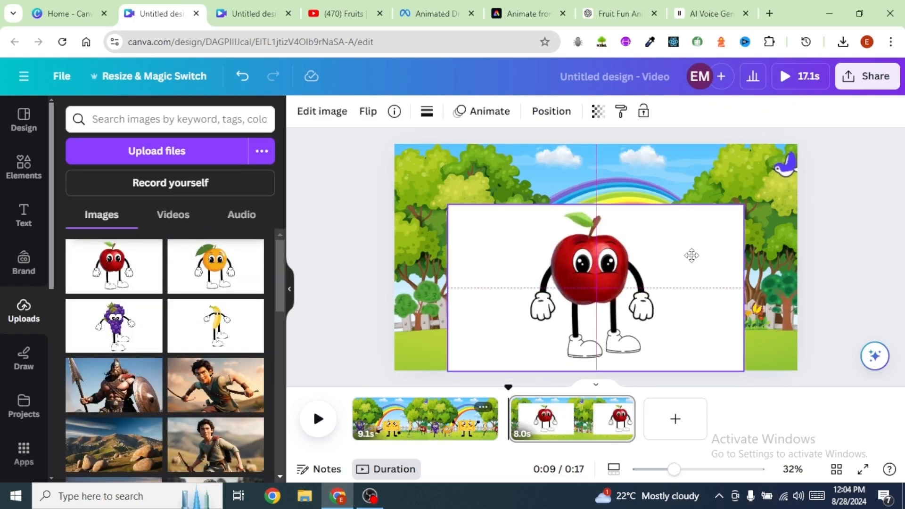
{"action": "left_click", "coordinate": [320, 114]}
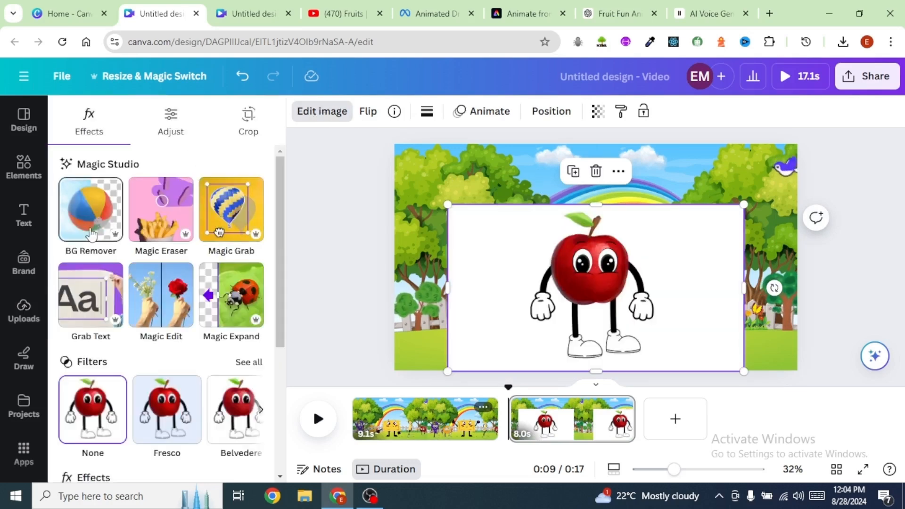
{"action": "left_click", "coordinate": [91, 230]}
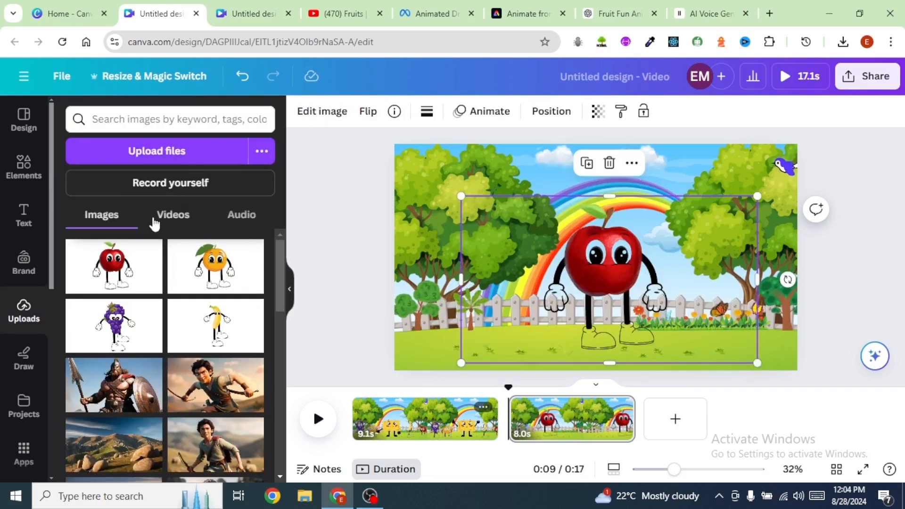
{"action": "left_click", "coordinate": [152, 217]}
Step: Add the 5.0s green-screen mouth video and remove its background
{"action": "scroll", "coordinate": [207, 363], "scroll_direction": "down", "scroll_amount": 3}
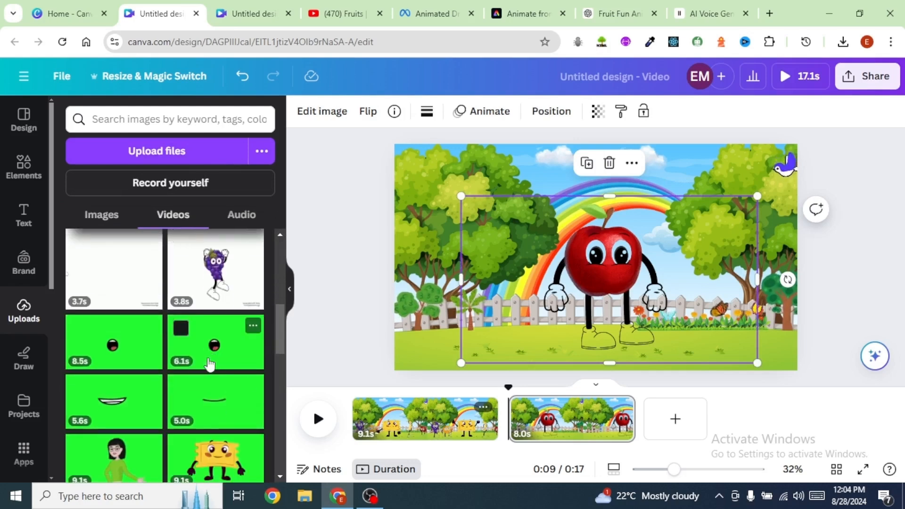
{"action": "scroll", "coordinate": [188, 351], "scroll_direction": "down", "scroll_amount": 2}
{"action": "scroll", "coordinate": [187, 351], "scroll_direction": "down", "scroll_amount": 2}
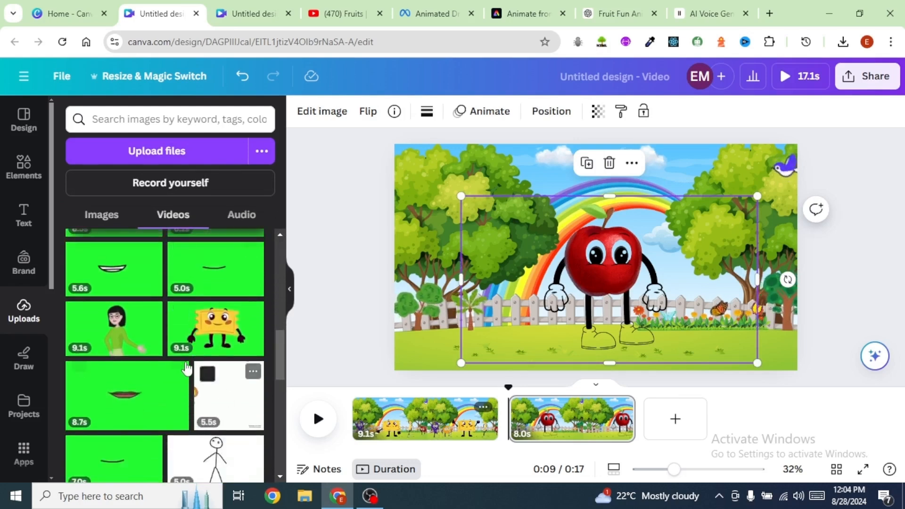
{"action": "scroll", "coordinate": [187, 368], "scroll_direction": "down", "scroll_amount": 2}
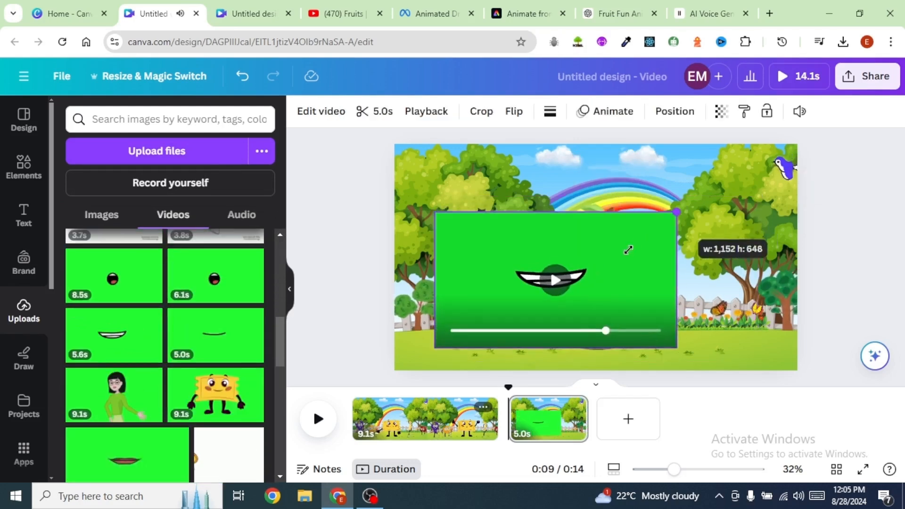
{"action": "left_click_drag", "start_coordinate": [628, 250], "coordinate": [567, 279]}
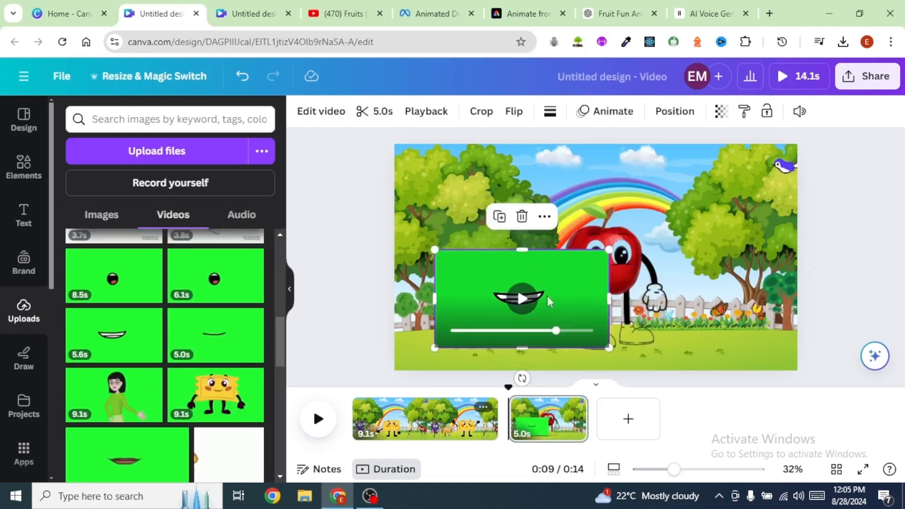
{"action": "left_click", "coordinate": [322, 111]}
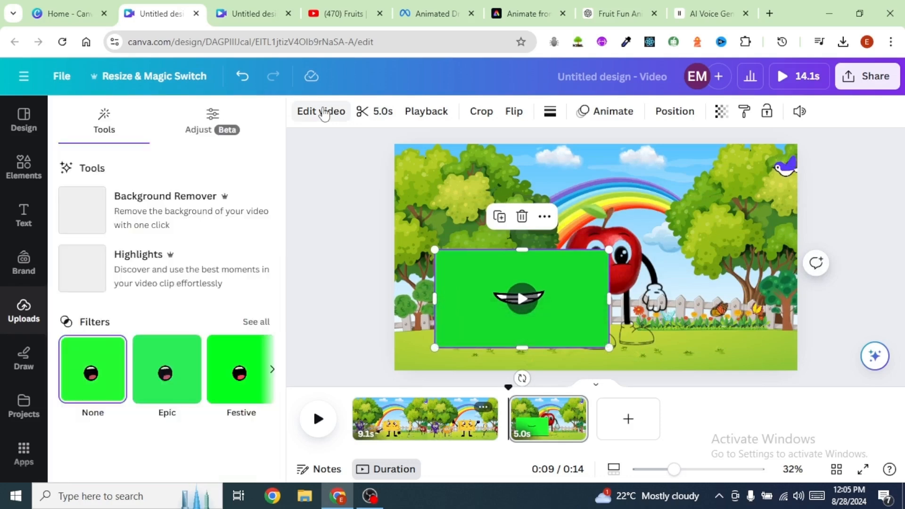
{"action": "left_click", "coordinate": [83, 213]}
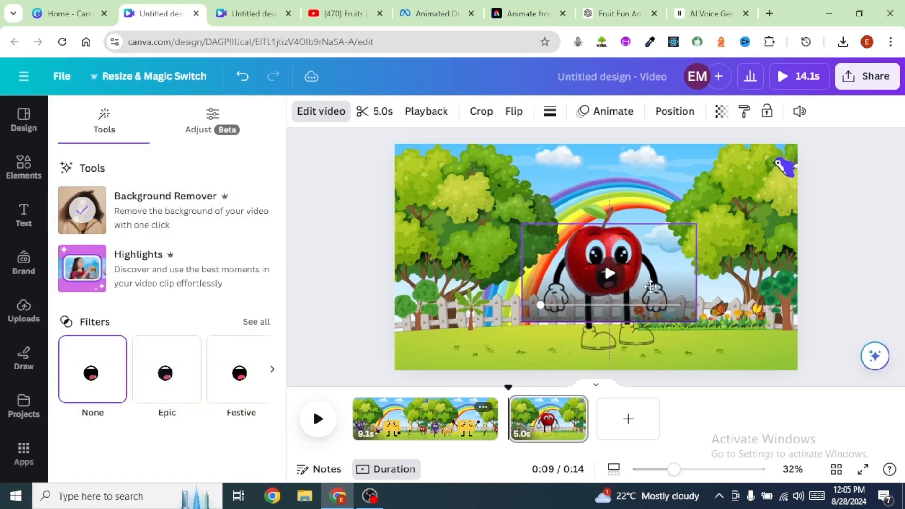
{"action": "left_click_drag", "start_coordinate": [734, 270], "coordinate": [736, 271]}
{"action": "left_click", "coordinate": [835, 257]}
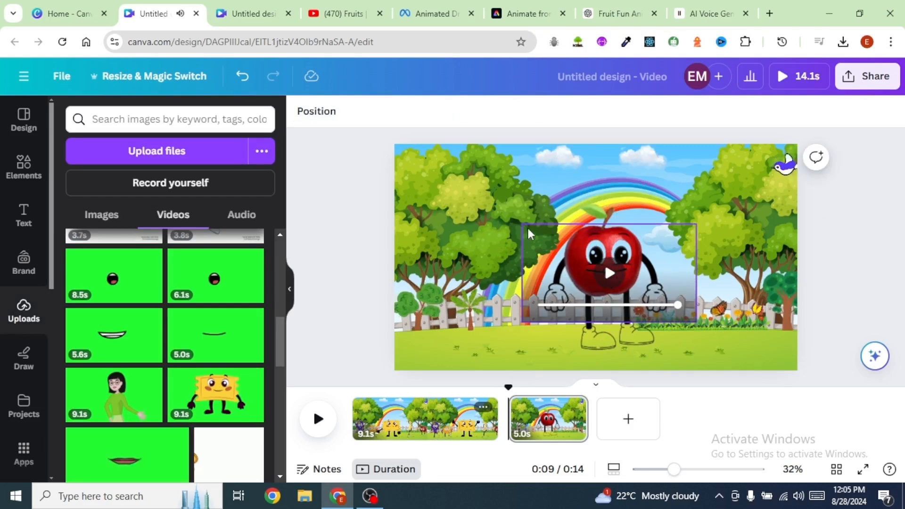
Step: Resize and position the mouth video on the apple's face
{"action": "left_click", "coordinate": [592, 273]}
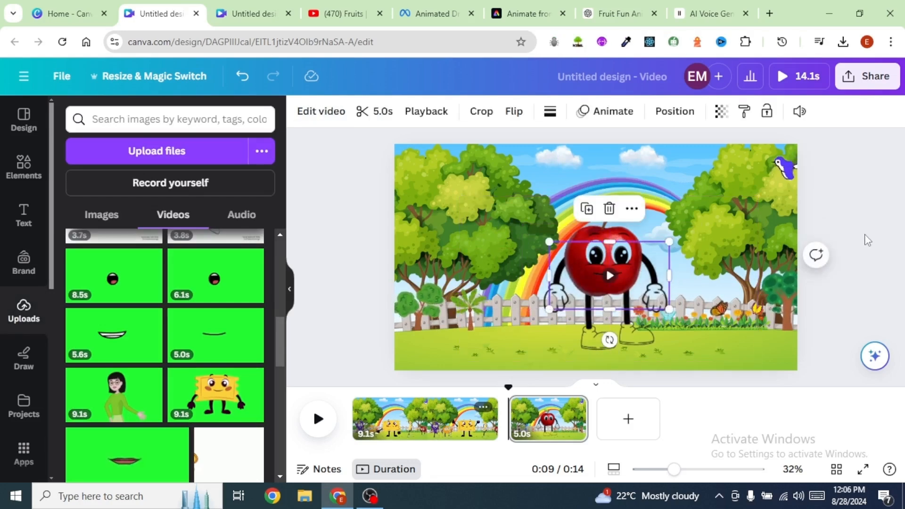
{"action": "left_click", "coordinate": [697, 231], "text": "shift"}
{"action": "left_click", "coordinate": [576, 165]}
{"action": "left_click", "coordinate": [867, 264]}
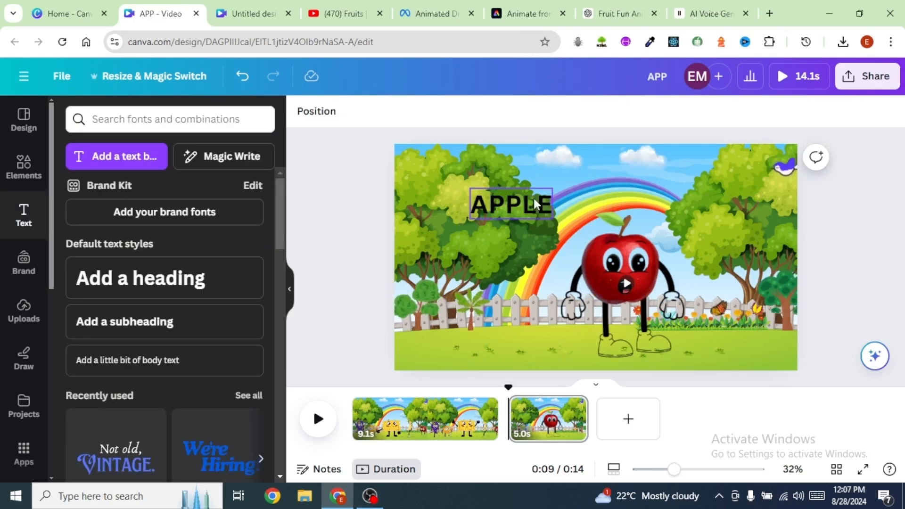
Step: Color the APPLE title text red and apply the Background text effect
{"action": "left_click", "coordinate": [535, 203]}
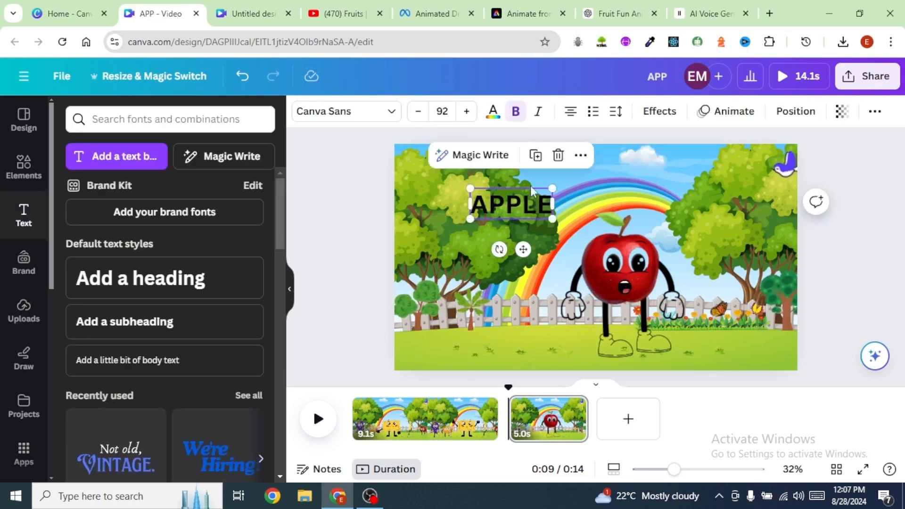
{"action": "left_click", "coordinate": [493, 111]}
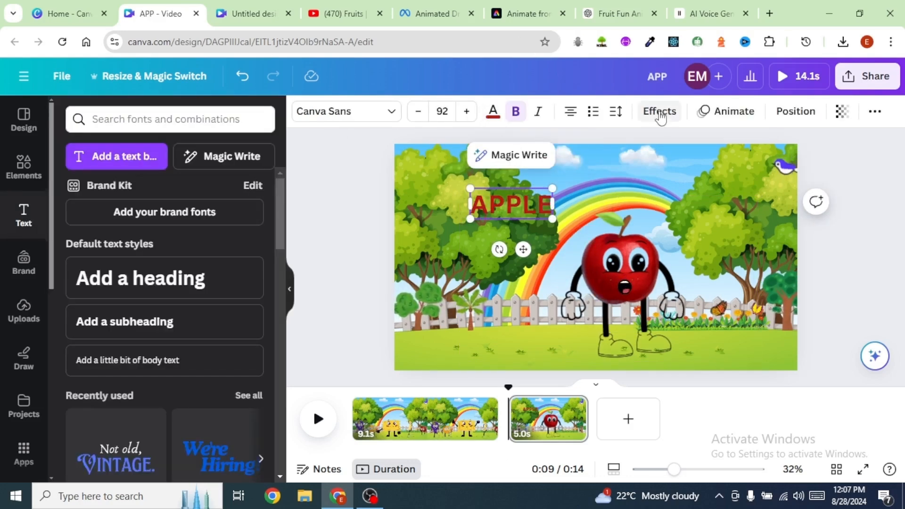
{"action": "left_click", "coordinate": [659, 112]}
{"action": "scroll", "coordinate": [258, 360], "scroll_direction": "down", "scroll_amount": 3}
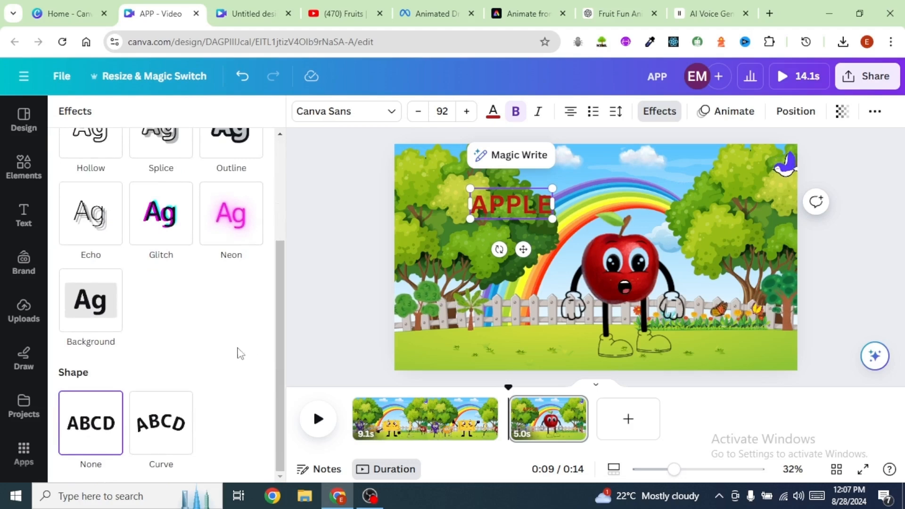
{"action": "left_click", "coordinate": [89, 302]}
{"action": "key", "text": "Escape"}
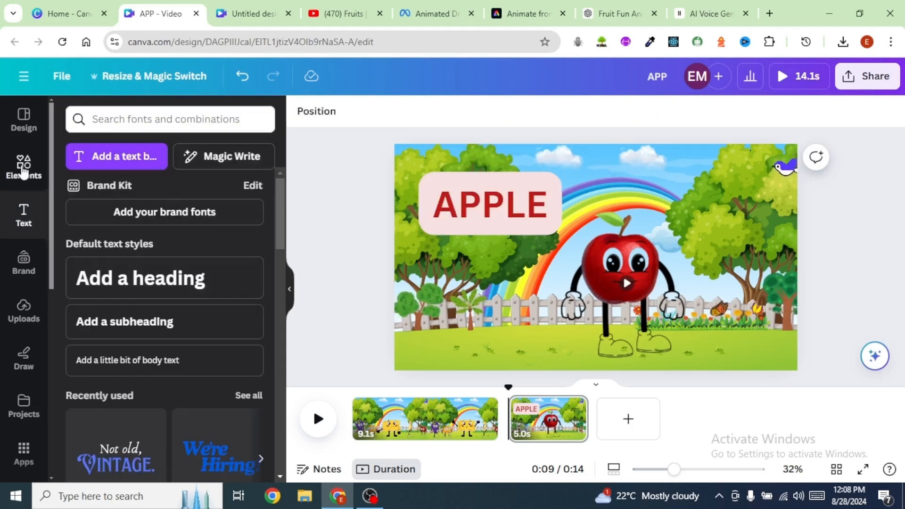
Step: Add a sack of apples graphic and place it left of the apple character
{"action": "left_click", "coordinate": [2, 174]}
{"action": "left_click", "coordinate": [98, 314]}
{"action": "left_click_drag", "start_coordinate": [702, 163], "coordinate": [585, 308]}
{"action": "left_click_drag", "start_coordinate": [536, 301], "coordinate": [484, 325]}
Step: Search graphics for APPLE TREE and place an apple tree at the scene's right edge
{"action": "left_click", "coordinate": [147, 119]}
{"action": "left_click_drag", "start_coordinate": [148, 119], "coordinate": [92, 121]}
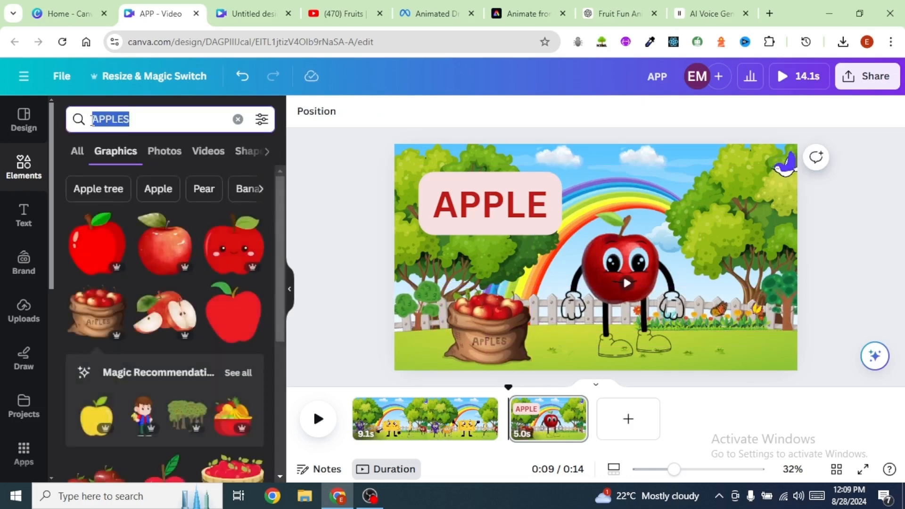
{"action": "type", "text": "APPLE TREE"}
{"action": "key", "text": "Return"}
{"action": "left_click_drag", "start_coordinate": [97, 242], "coordinate": [778, 306]}
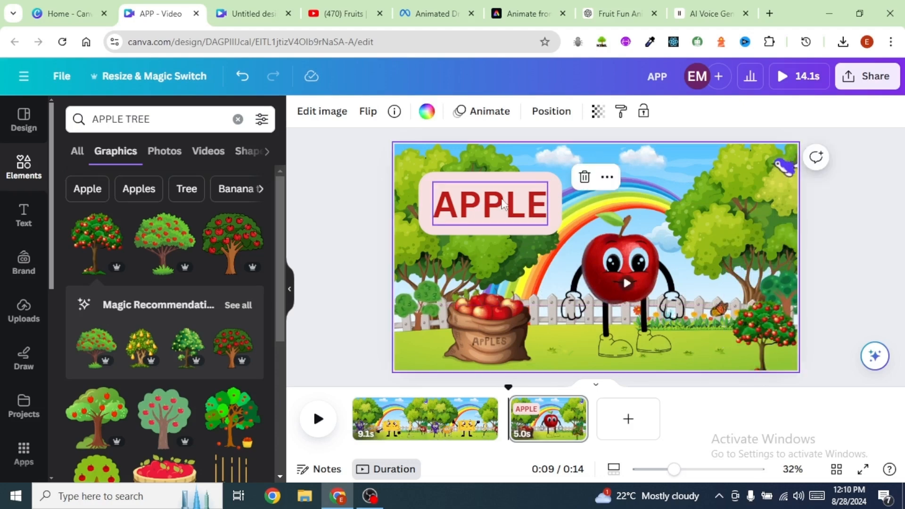
Step: Apply the Fade text animation to the APPLE title
{"action": "left_click", "coordinate": [500, 204]}
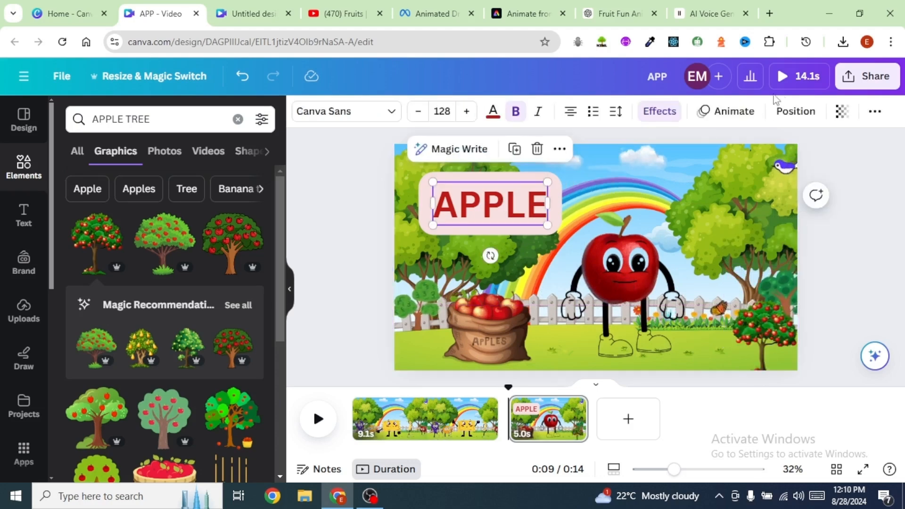
{"action": "left_click", "coordinate": [727, 120]}
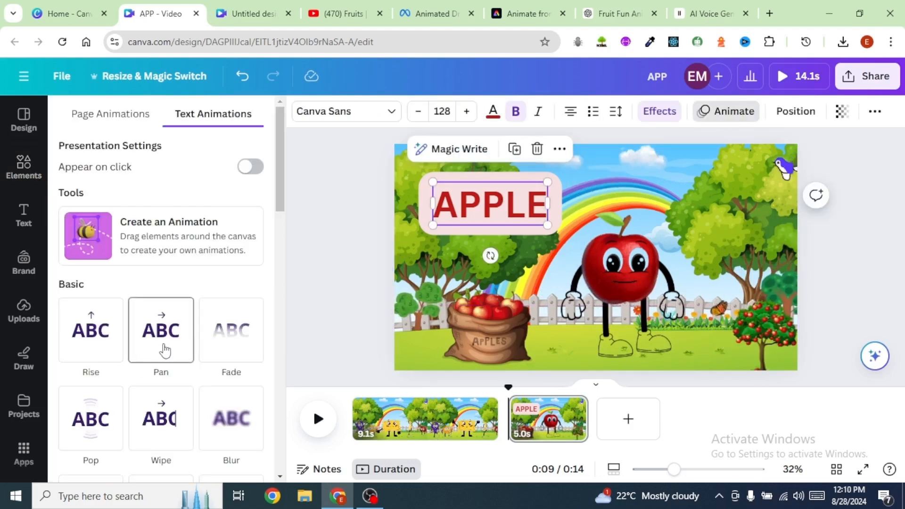
{"action": "scroll", "coordinate": [198, 346], "scroll_direction": "down", "scroll_amount": 5}
{"action": "left_click", "coordinate": [234, 343]}
{"action": "scroll", "coordinate": [234, 347], "scroll_direction": "down", "scroll_amount": 2}
{"action": "left_click_drag", "start_coordinate": [106, 404], "coordinate": [65, 404]}
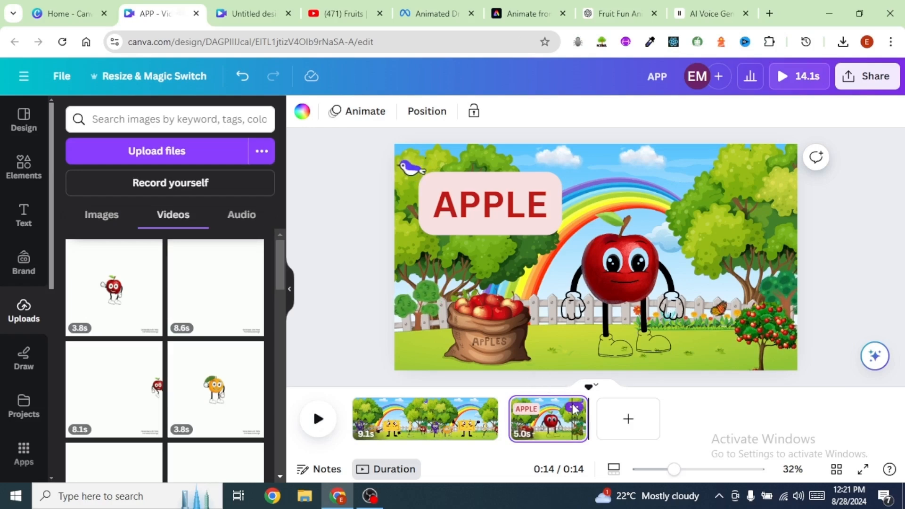
Step: Duplicate the apple scene and remove the apple character, apple tree and sack of apples from the copy
{"action": "left_click", "coordinate": [573, 407]}
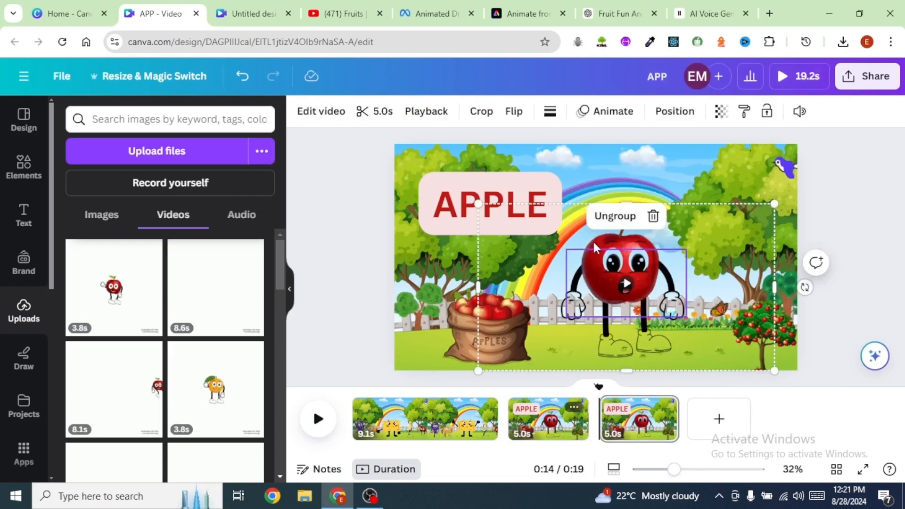
{"action": "left_click", "coordinate": [594, 243]}
{"action": "key", "text": "Delete"}
{"action": "left_click", "coordinate": [775, 331]}
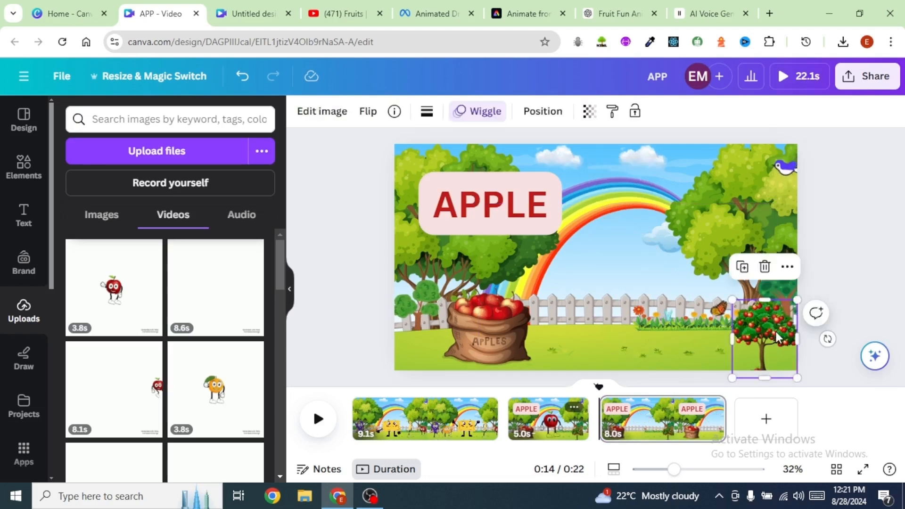
{"action": "key", "text": "Delete"}
{"action": "left_click", "coordinate": [496, 338]}
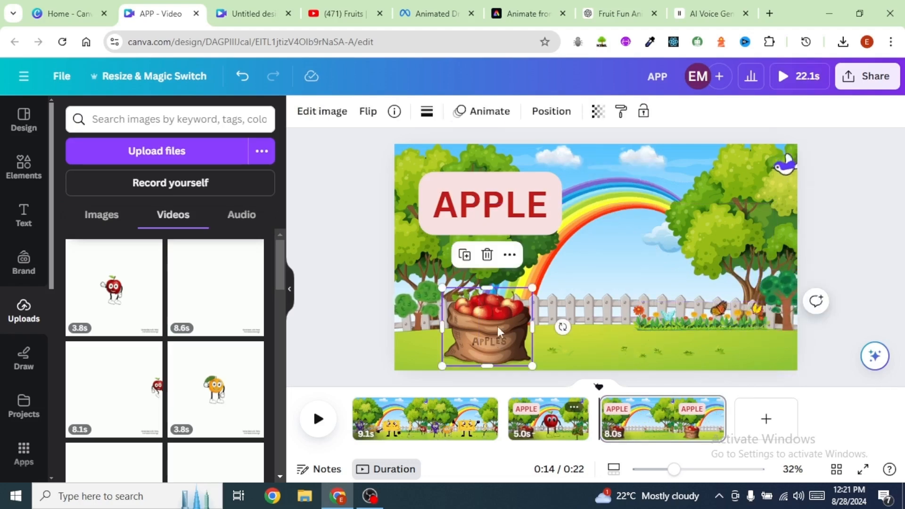
{"action": "key", "text": "Delete"}
Step: Change the copied scene's title text to ORANGE
{"action": "left_click", "coordinate": [517, 211]}
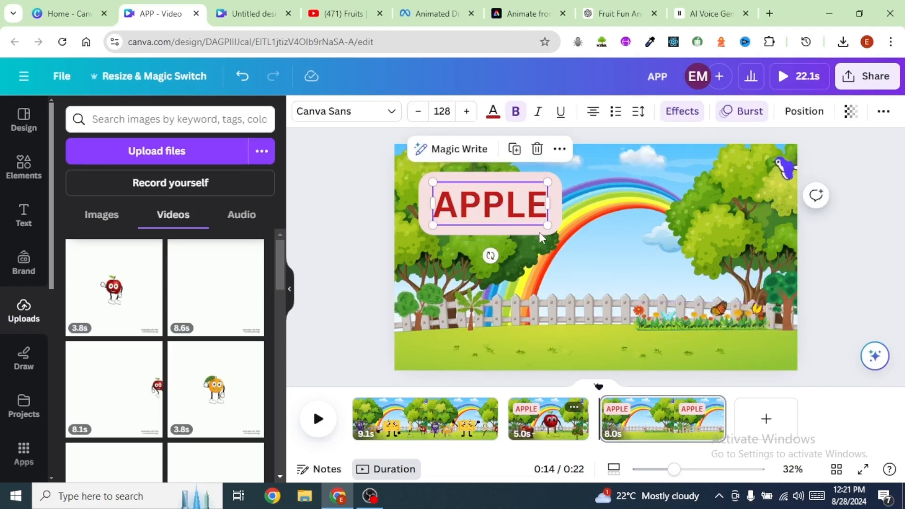
{"action": "double_click", "coordinate": [471, 221]}
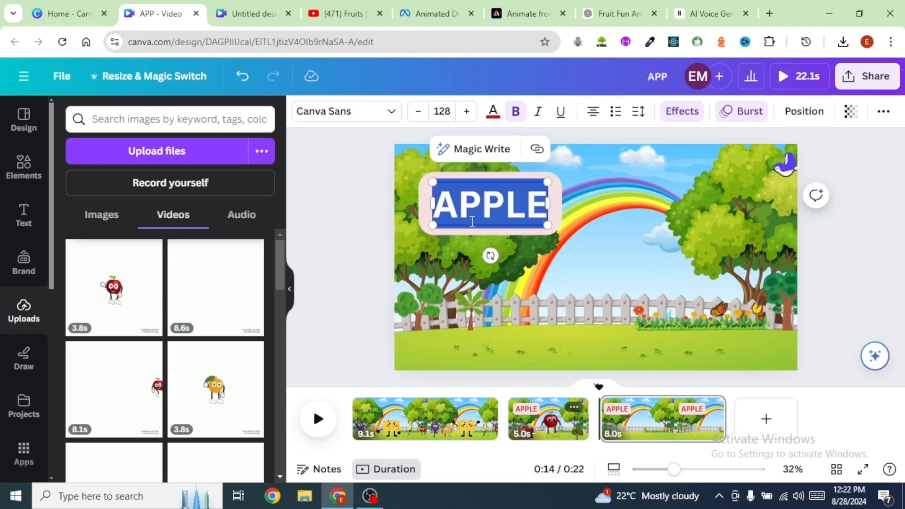
{"action": "type", "text": "ORANGE"}
Step: Add the orange character image from uploads to the scene and remove its background
{"action": "left_click", "coordinate": [101, 216]}
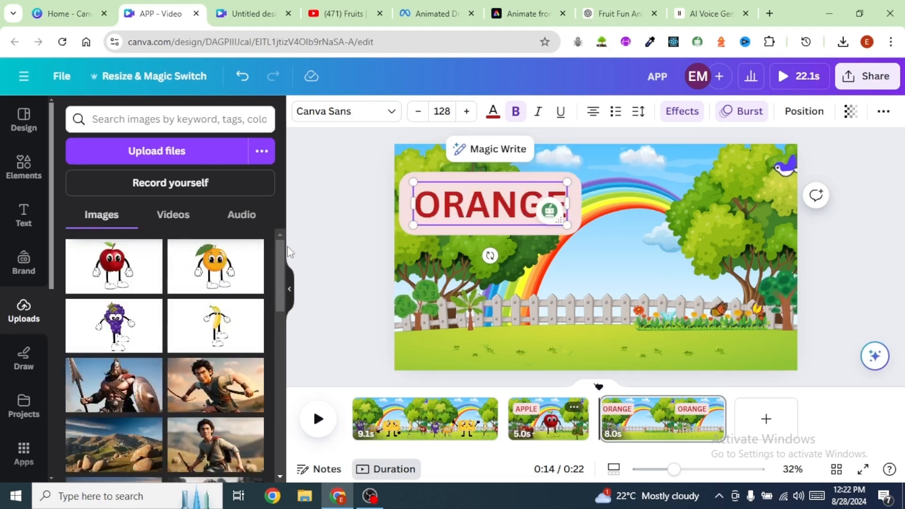
{"action": "left_click", "coordinate": [198, 270]}
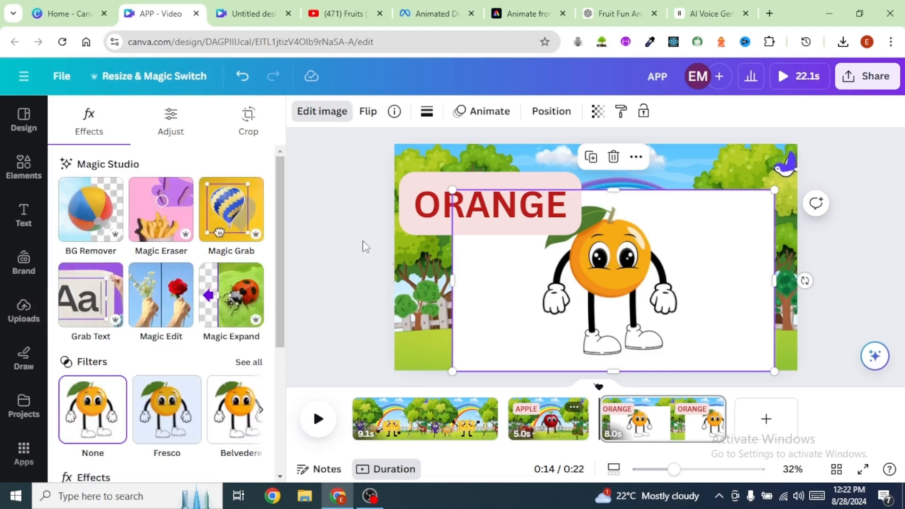
{"action": "left_click", "coordinate": [97, 224]}
{"action": "left_click", "coordinate": [488, 176]}
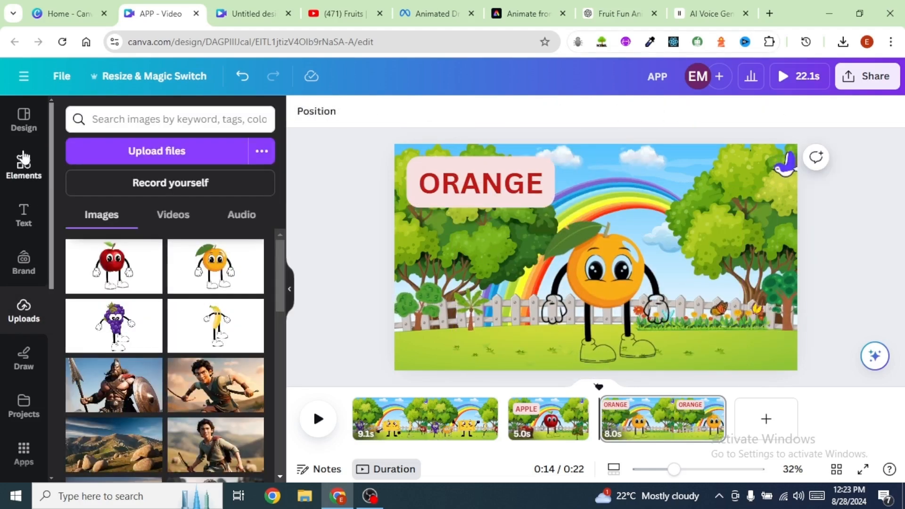
Step: Search graphics for ORANGE TREE, add an orange tree, shrink it and place it at the scene's right edge
{"action": "left_click", "coordinate": [23, 162]}
{"action": "left_click", "coordinate": [77, 121]}
{"action": "type", "text": "ORANGE TREE"}
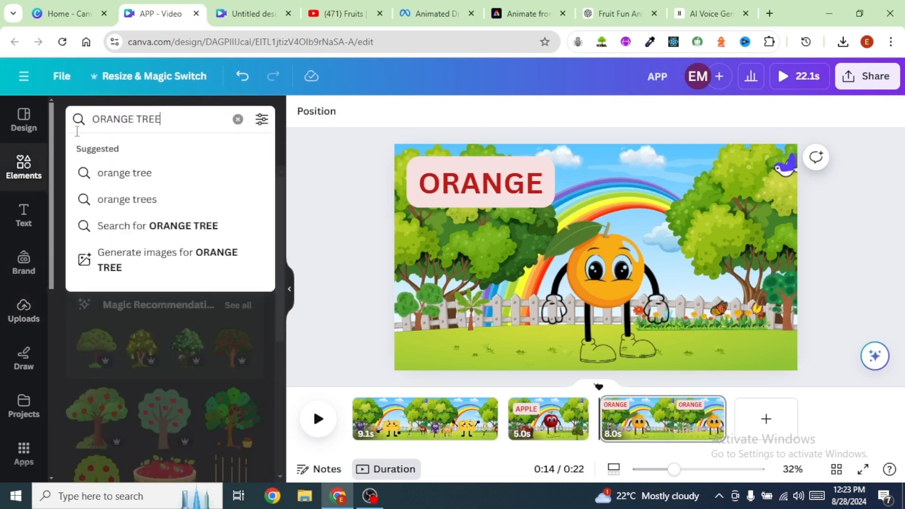
{"action": "key", "text": "Return"}
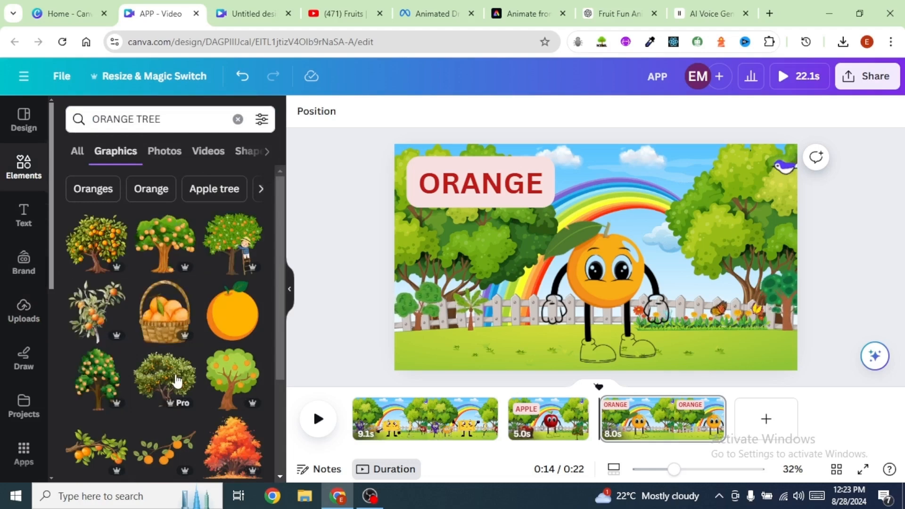
{"action": "left_click", "coordinate": [100, 248]}
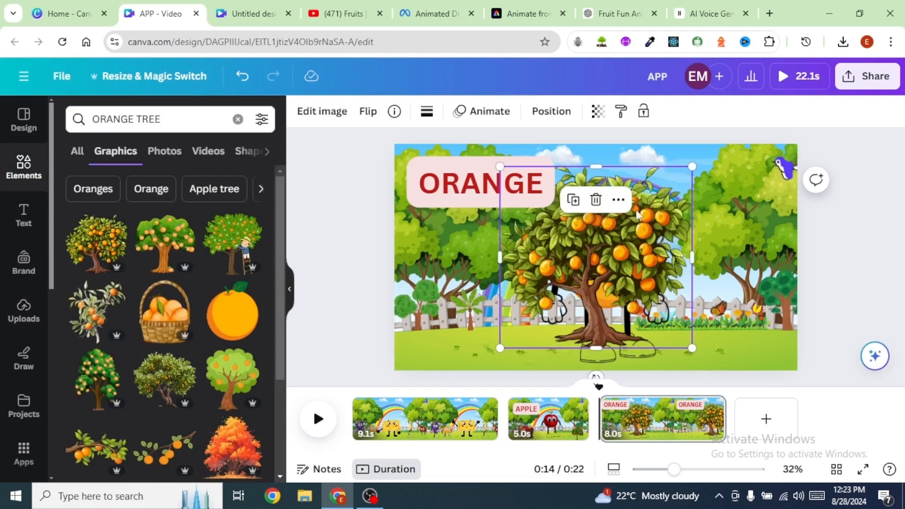
{"action": "left_click_drag", "start_coordinate": [691, 168], "coordinate": [597, 255]}
{"action": "left_click_drag", "start_coordinate": [549, 302], "coordinate": [752, 324]}
{"action": "scroll", "coordinate": [170, 375], "scroll_direction": "down", "scroll_amount": 1}
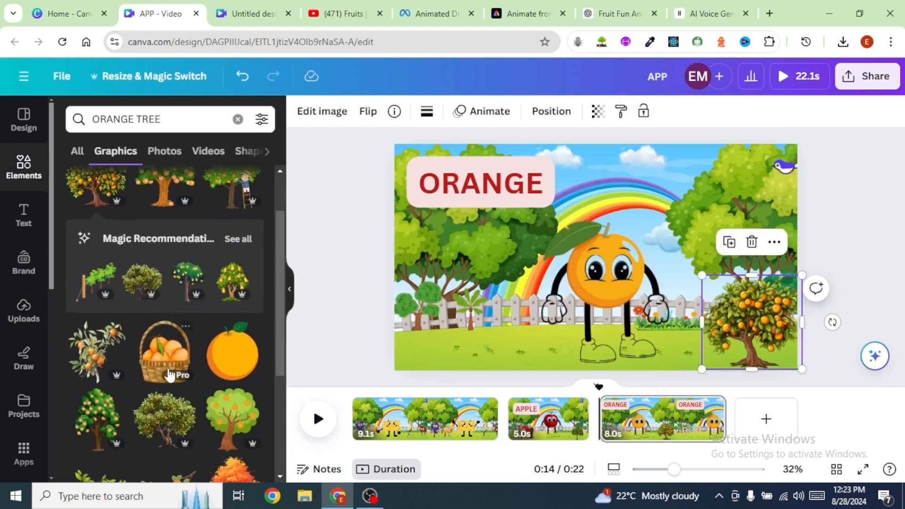
Step: Add a basket of oranges graphic, shrink it and place it left of the orange character
{"action": "left_click", "coordinate": [171, 374]}
{"action": "left_click_drag", "start_coordinate": [671, 166], "coordinate": [596, 257]}
{"action": "left_click_drag", "start_coordinate": [563, 287], "coordinate": [466, 305]}
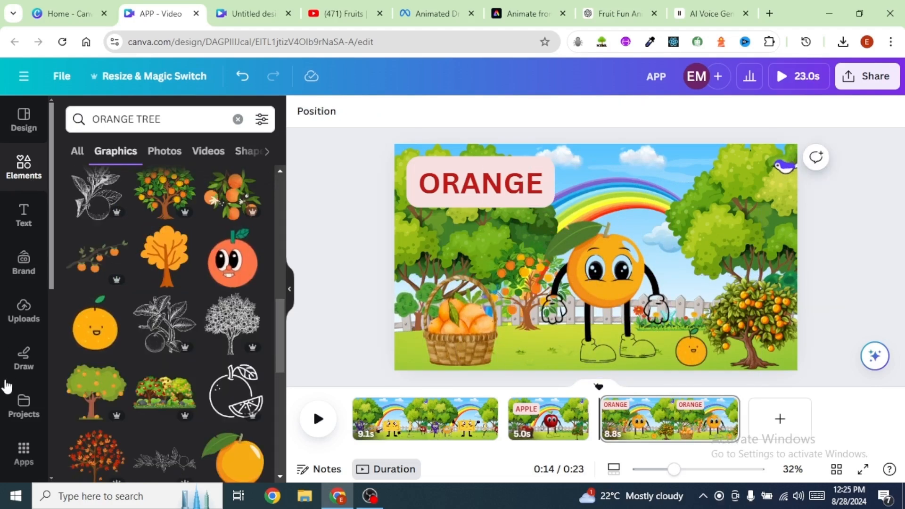
Step: Add the mouth video from uploads onto the orange's face and remove its green background
{"action": "left_click", "coordinate": [20, 314]}
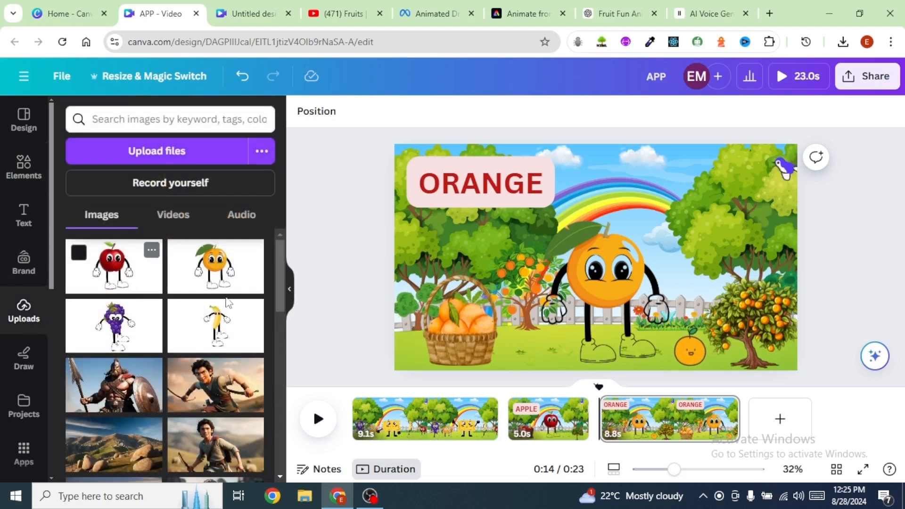
{"action": "left_click", "coordinate": [182, 225]}
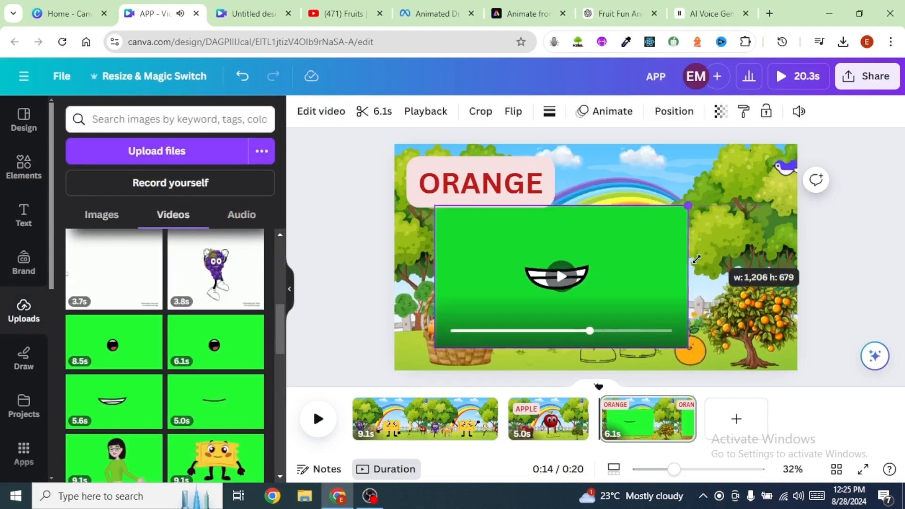
{"action": "left_click_drag", "start_coordinate": [696, 259], "coordinate": [624, 299]}
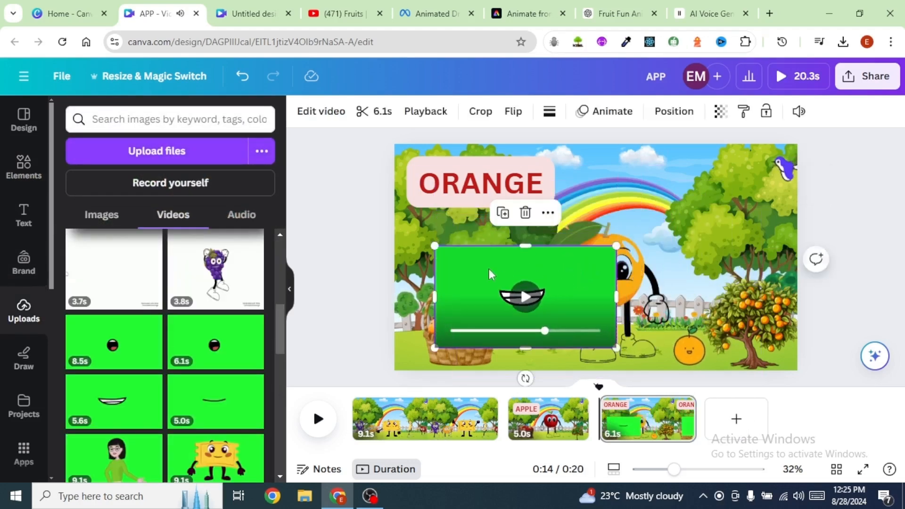
{"action": "left_click", "coordinate": [323, 114]}
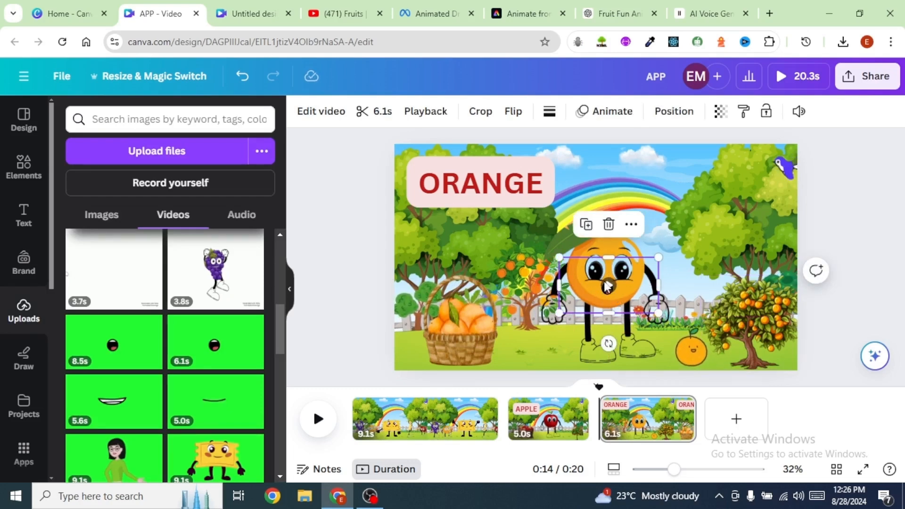
Step: Group the mouth video together with the orange character
{"action": "left_click", "coordinate": [612, 236], "text": "shift"}
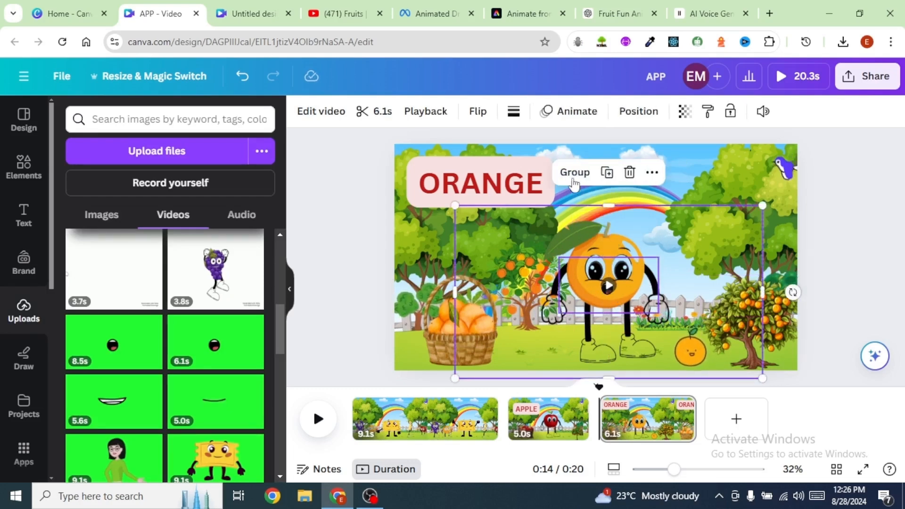
{"action": "left_click", "coordinate": [573, 173]}
{"action": "left_click", "coordinate": [868, 278]}
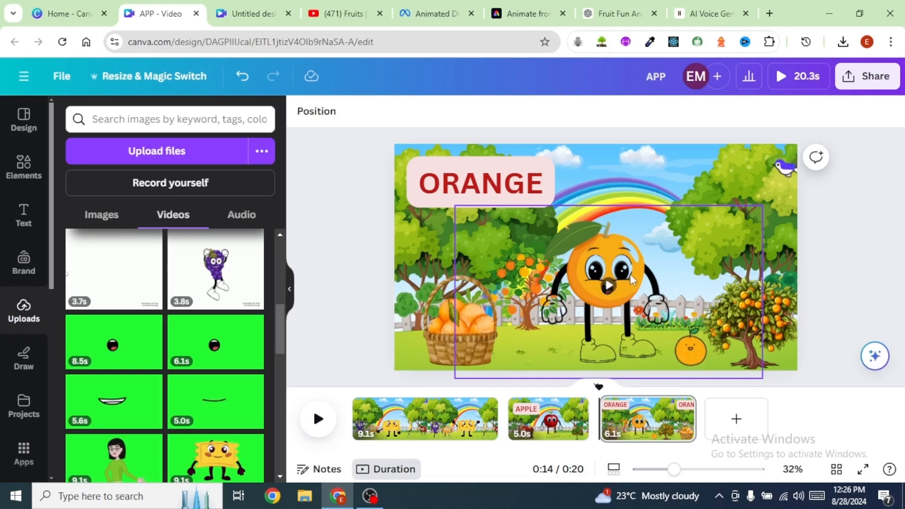
Step: Duplicate the orange scene and change its title text to BANANA
{"action": "left_click", "coordinate": [682, 406]}
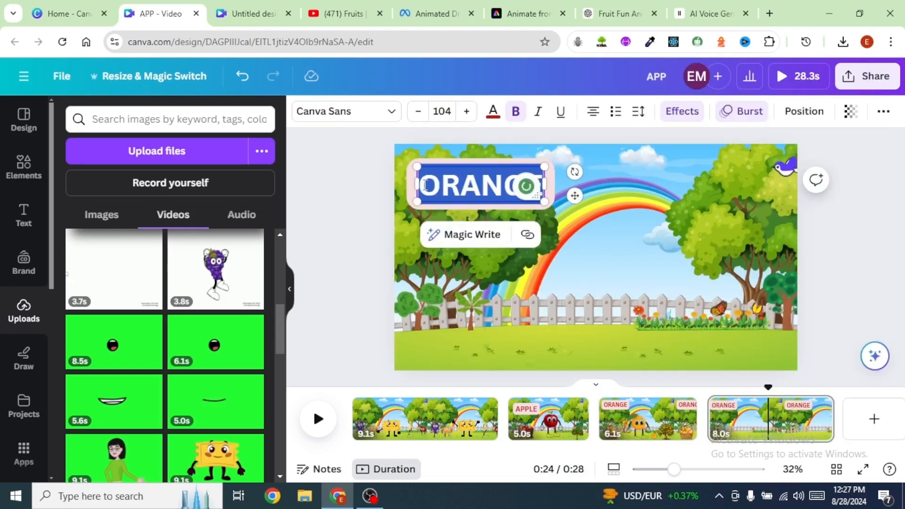
{"action": "type", "text": "BANANA"}
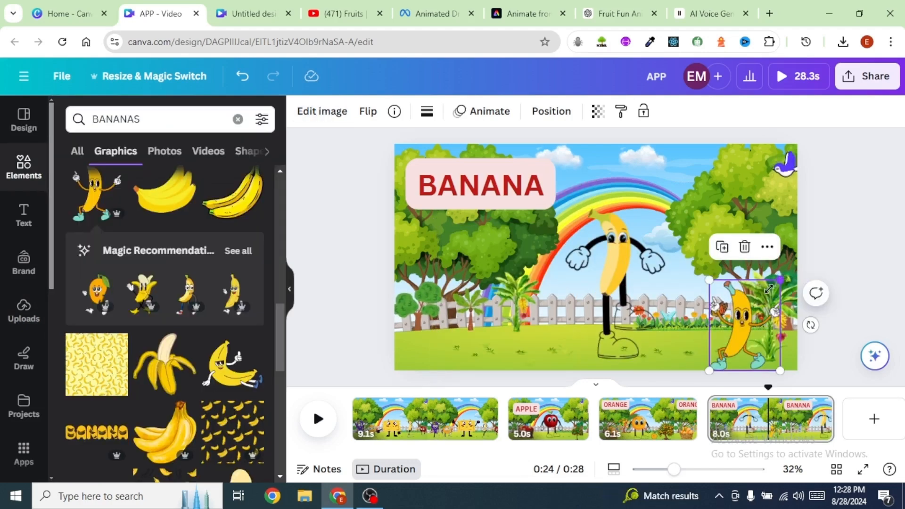
Step: Adjust the banana character's size and position in the scene
{"action": "left_click_drag", "start_coordinate": [769, 289], "coordinate": [764, 300]}
{"action": "mouse_move", "coordinate": [733, 325]}
{"action": "left_mouse_down"}
{"action": "mouse_move", "coordinate": [727, 314]}
{"action": "mouse_move", "coordinate": [737, 322]}
{"action": "left_mouse_up"}
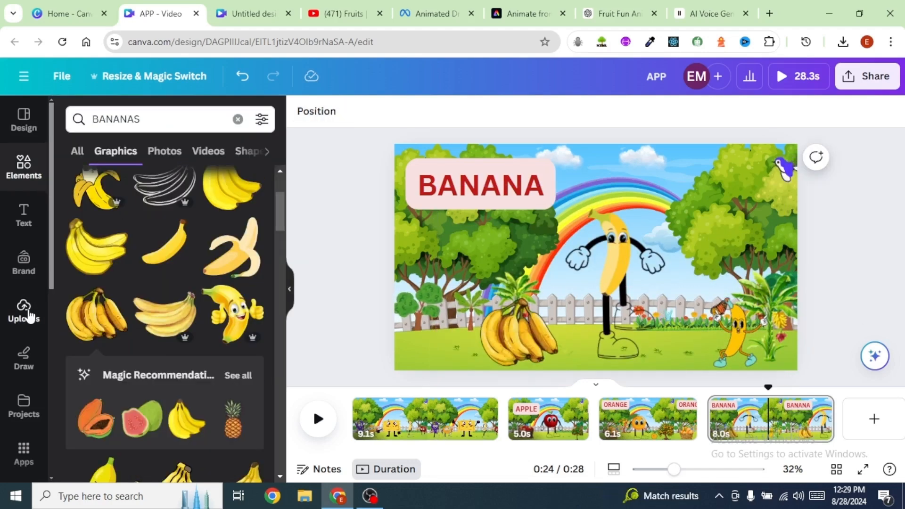
Step: Place the mouth video from uploads on the banana's face and remove its green background
{"action": "left_click", "coordinate": [23, 311]}
{"action": "left_click", "coordinate": [320, 111]}
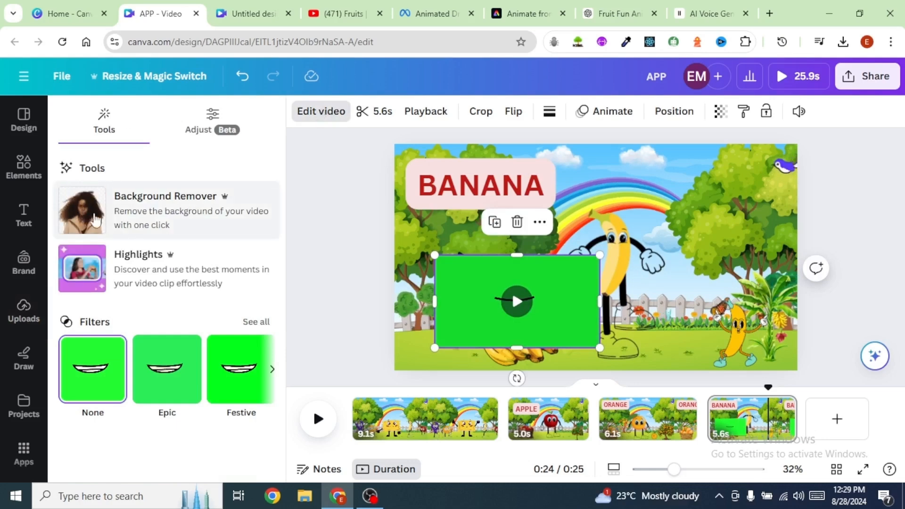
{"action": "left_click", "coordinate": [95, 220]}
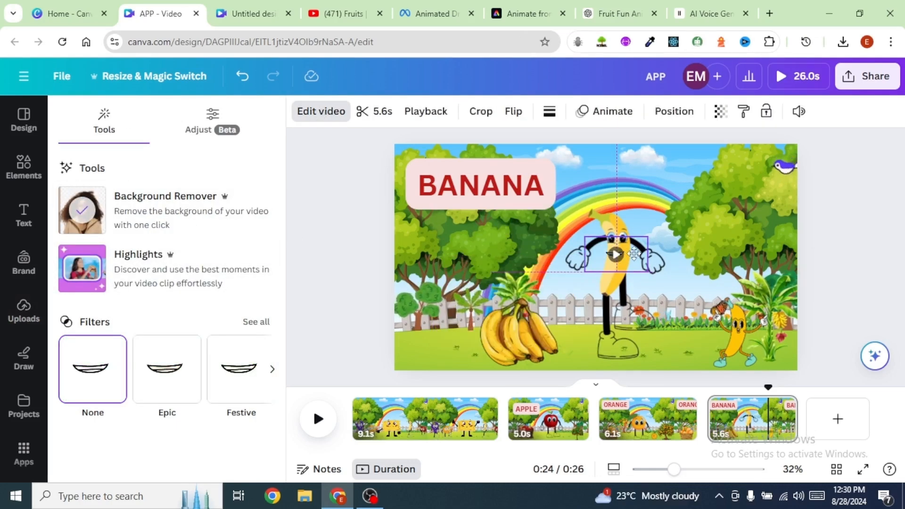
{"action": "left_click_drag", "start_coordinate": [633, 253], "coordinate": [635, 253]}
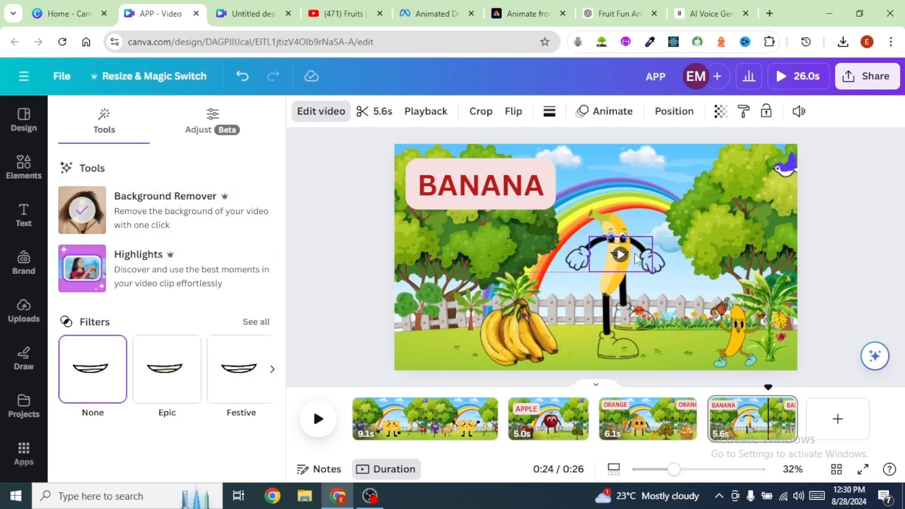
{"action": "left_click", "coordinate": [660, 378]}
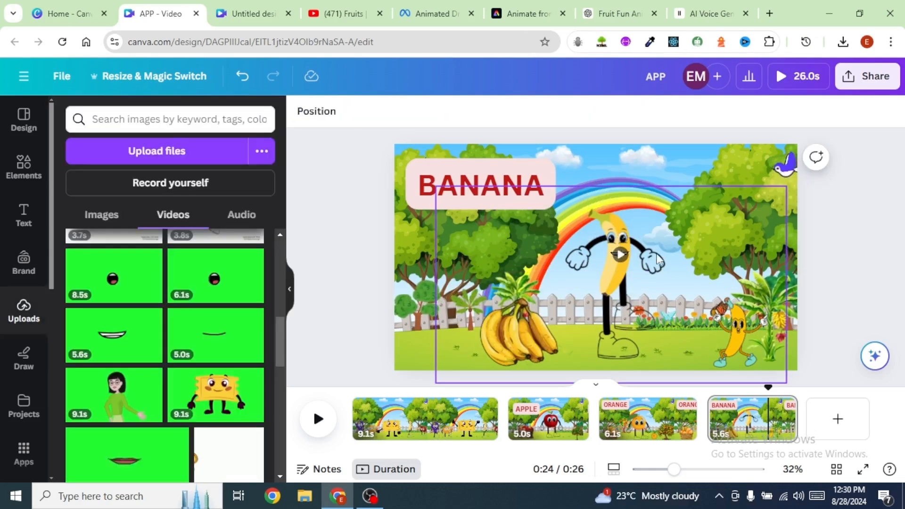
Step: Group the mouth video together with the banana character
{"action": "left_click", "coordinate": [603, 250]}
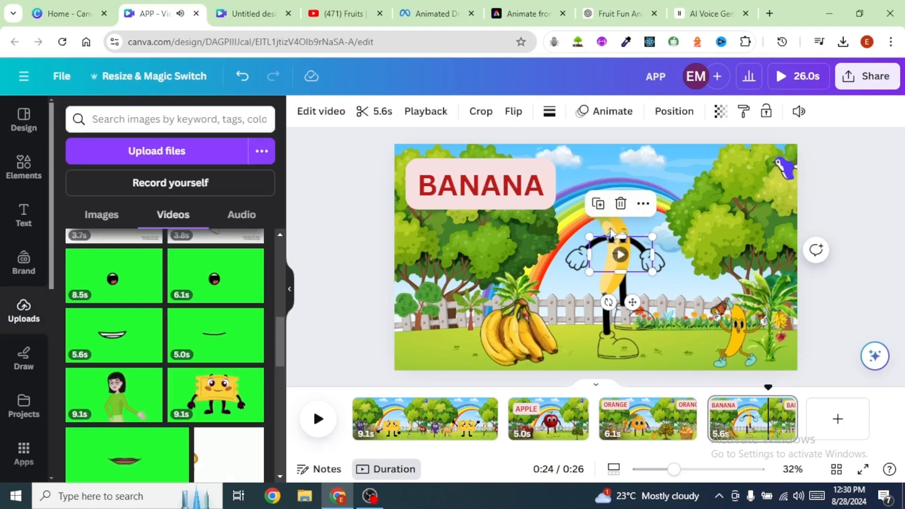
{"action": "left_click", "coordinate": [596, 221]}
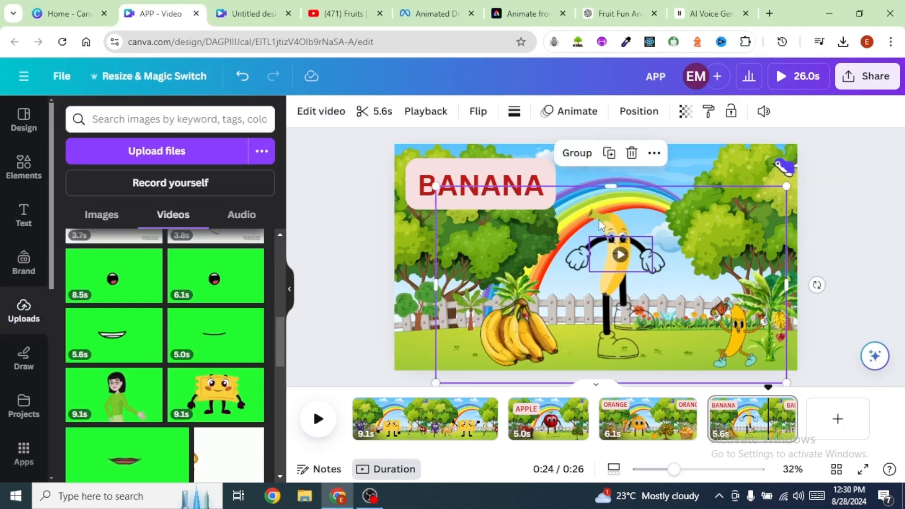
{"action": "left_click", "coordinate": [575, 155]}
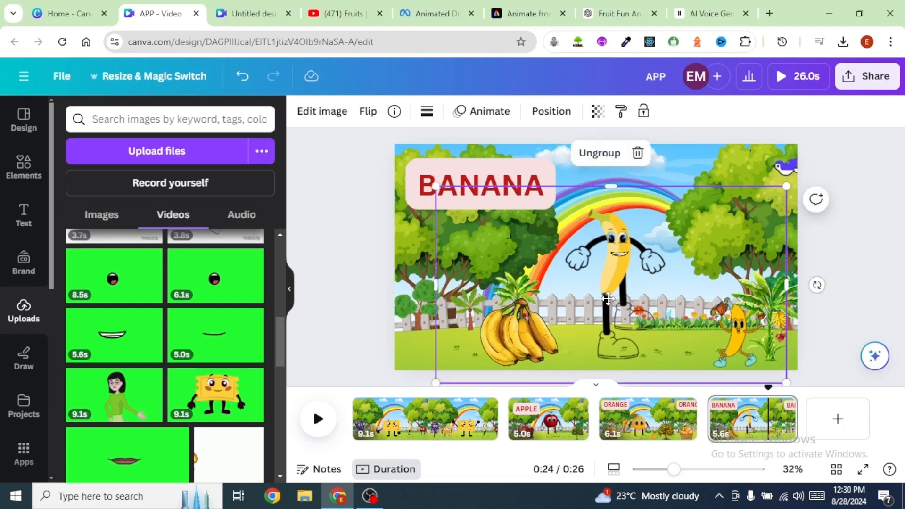
Step: Duplicate the banana scene page
{"action": "left_click", "coordinate": [789, 411]}
{"action": "left_click", "coordinate": [790, 411]}
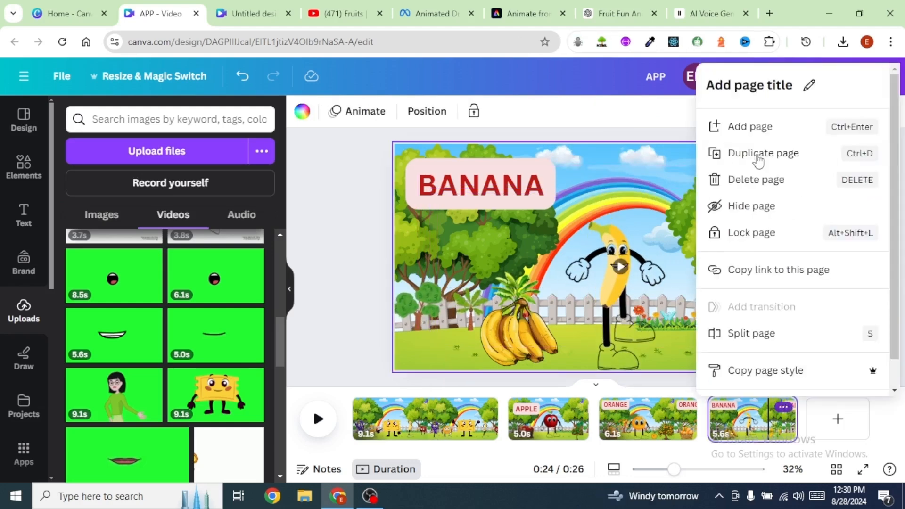
{"action": "left_click", "coordinate": [761, 154]}
Step: Change the duplicated scene's title text to GRAPES
{"action": "left_click", "coordinate": [322, 112]}
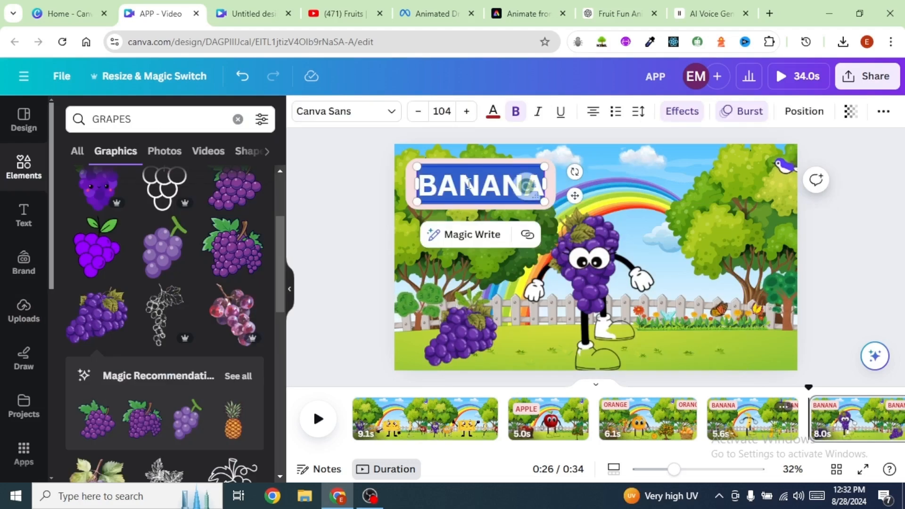
{"action": "type", "text": "GRAPES"}
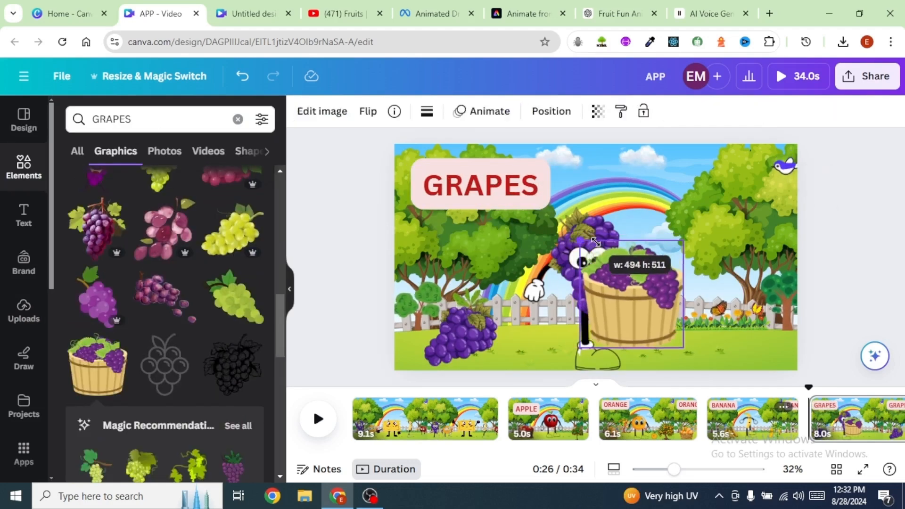
Step: Place the mouth video from uploads on the grapes character and remove its green background with Background Remover
{"action": "left_click", "coordinate": [20, 313]}
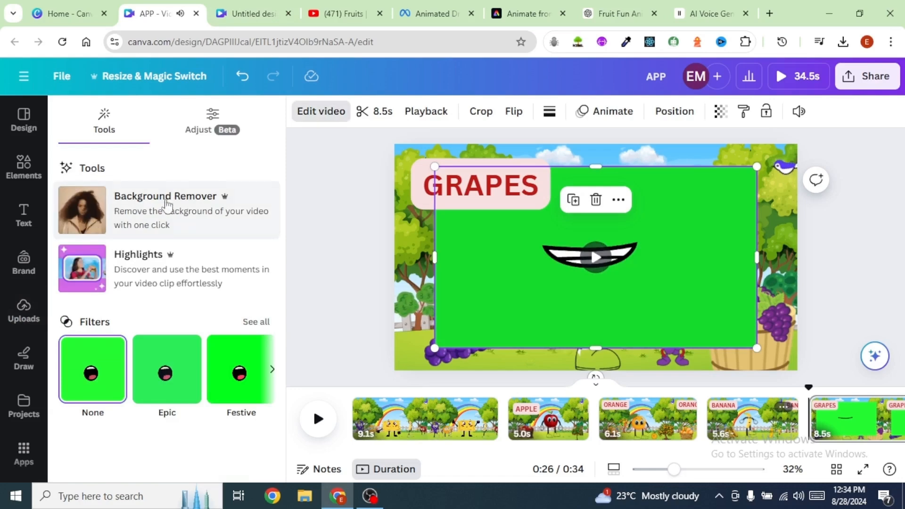
{"action": "left_click", "coordinate": [88, 220]}
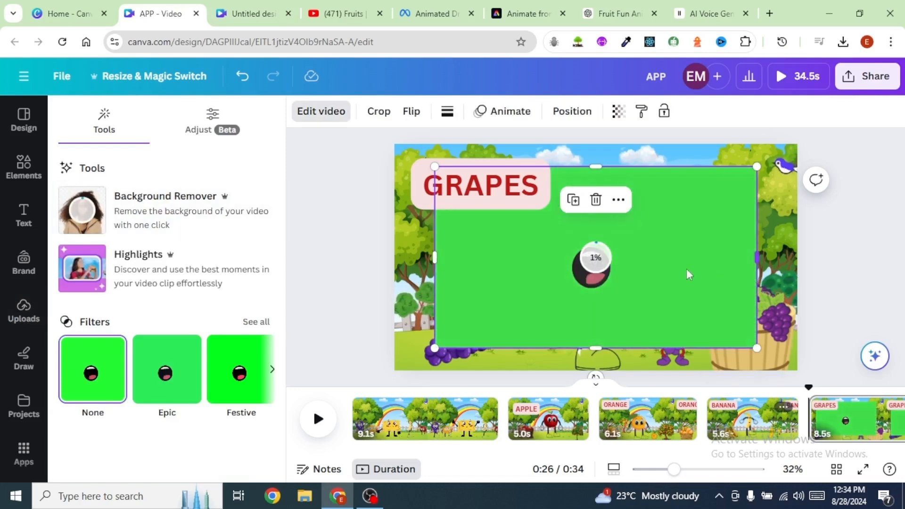
{"action": "left_click_drag", "start_coordinate": [650, 278], "coordinate": [620, 278]}
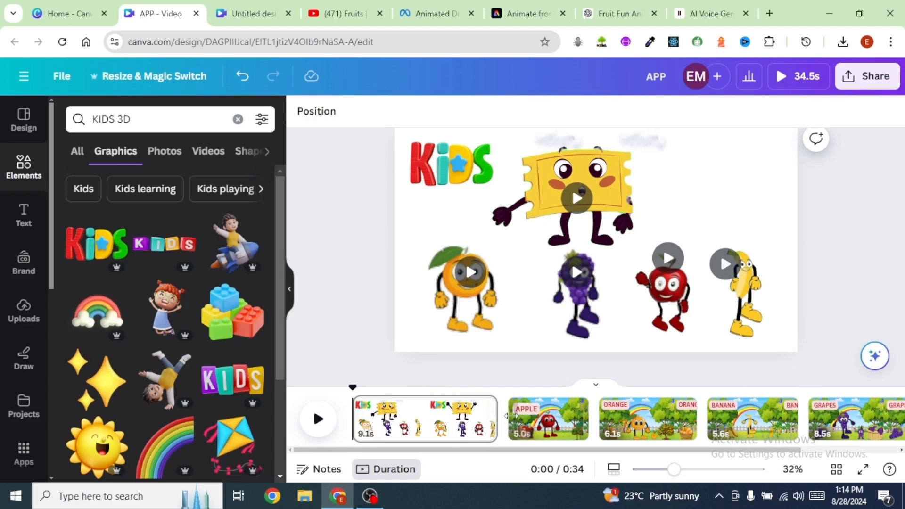
Step: Add a Dissolve transition between the scenes and apply it to all pages
{"action": "mouse_move", "coordinate": [504, 419]}
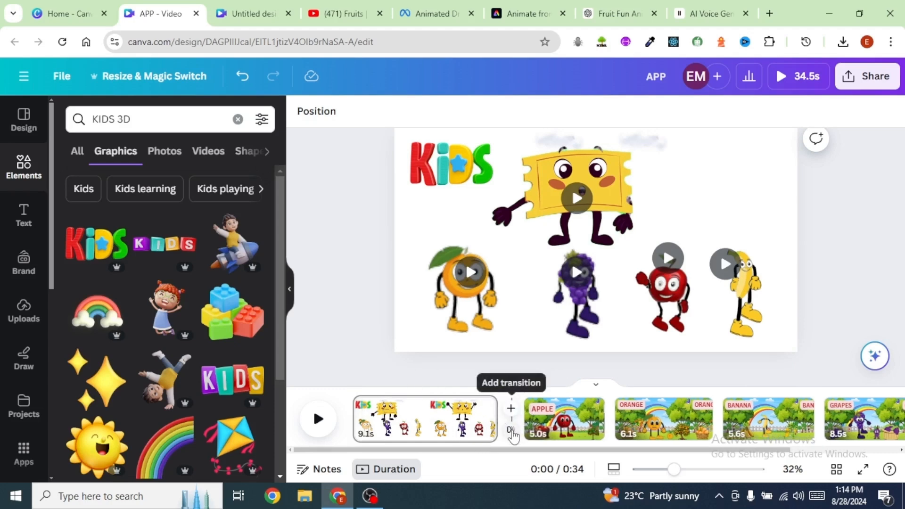
{"action": "left_click", "coordinate": [511, 431]}
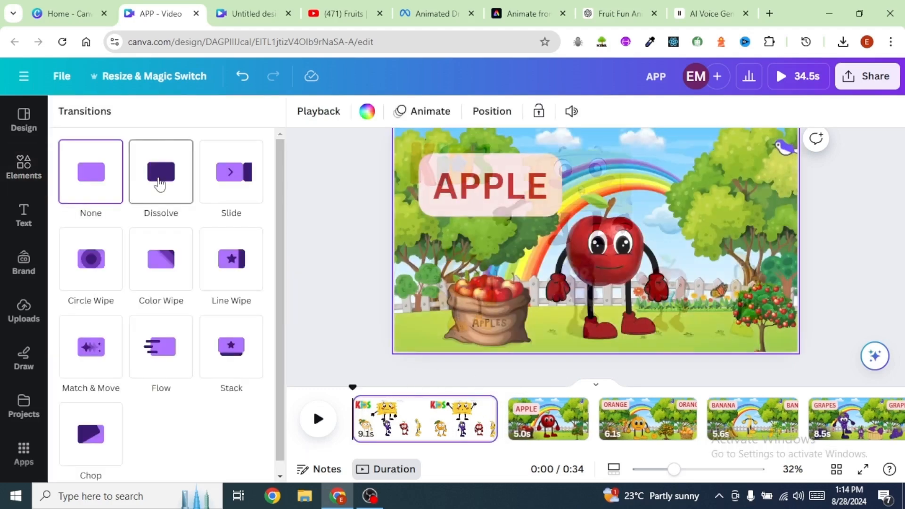
{"action": "left_click", "coordinate": [160, 183]}
{"action": "left_click", "coordinate": [182, 463]}
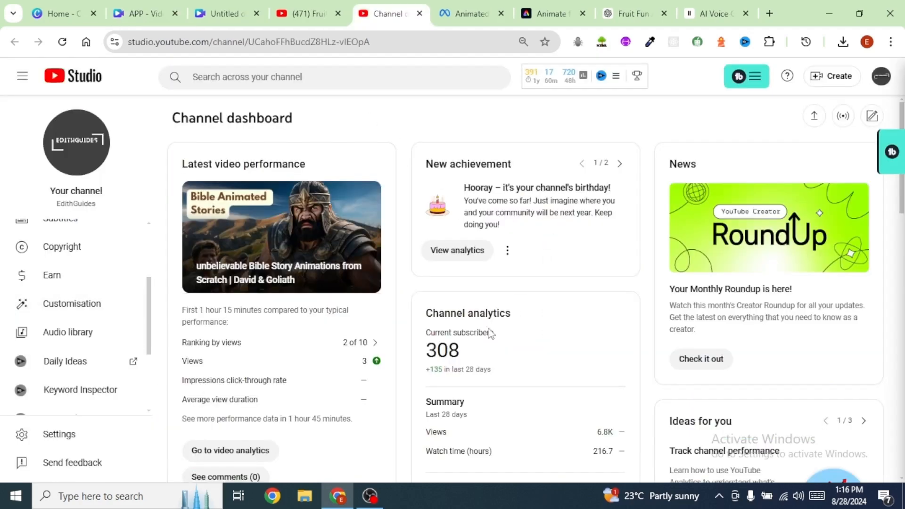
Step: Switch to YouTube Studio and browse the music tracks in its Audio library
{"action": "scroll", "coordinate": [415, 302], "scroll_direction": "down", "scroll_amount": 5}
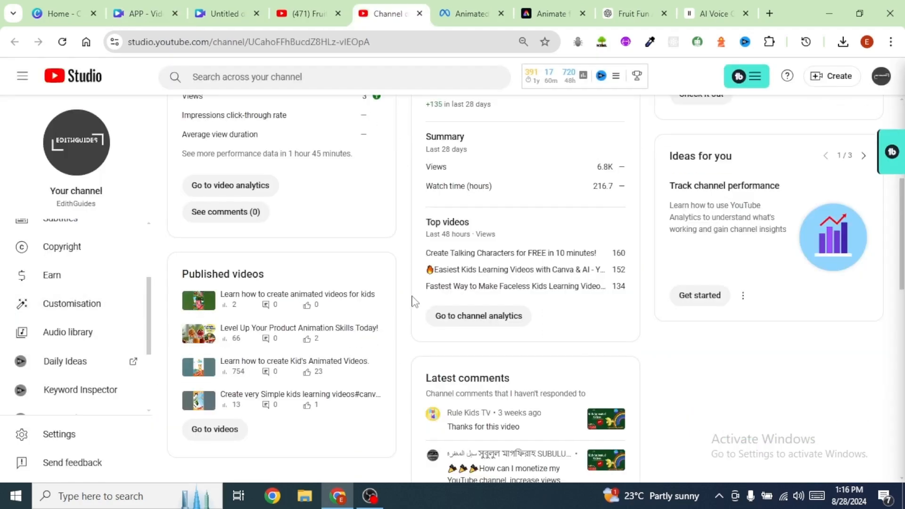
{"action": "left_click", "coordinate": [67, 338]}
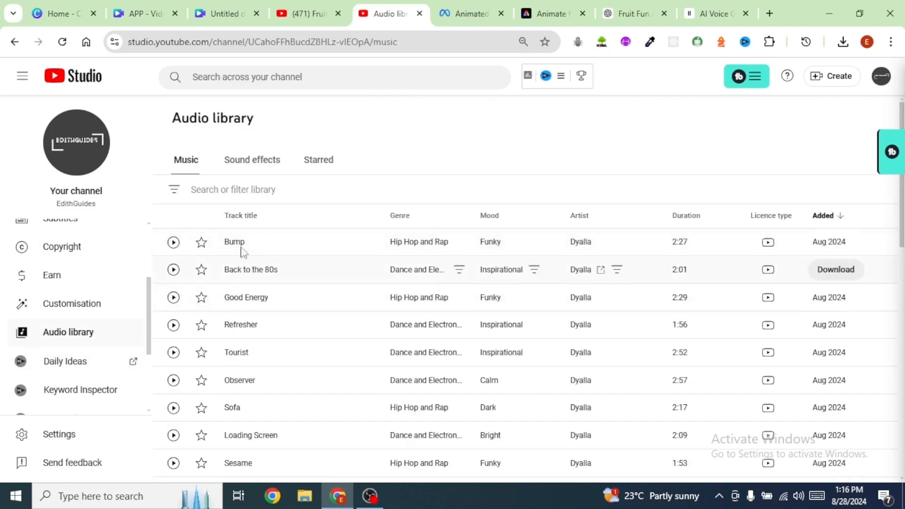
{"action": "scroll", "coordinate": [302, 285], "scroll_direction": "down", "scroll_amount": 5}
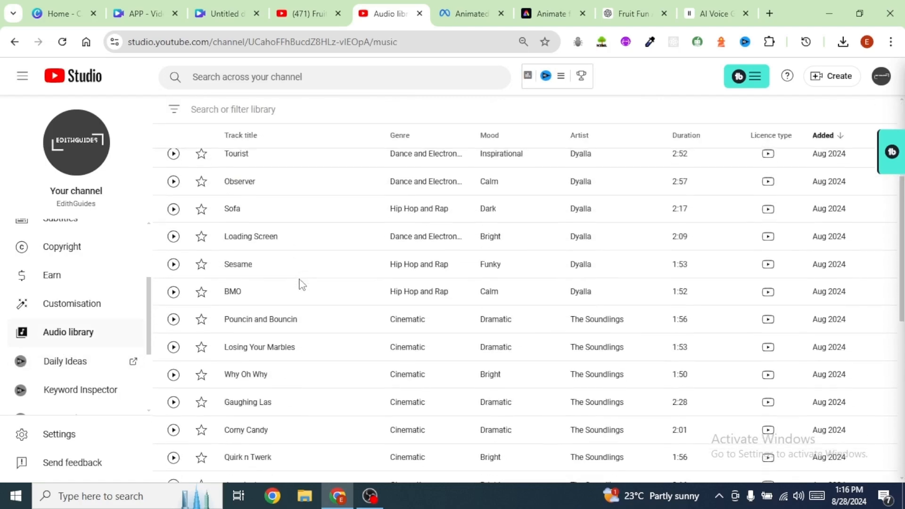
{"action": "mouse_move", "coordinate": [356, 426]}
{"action": "left_mouse_down"}
{"action": "mouse_move", "coordinate": [338, 419]}
{"action": "mouse_move", "coordinate": [369, 432]}
{"action": "mouse_move", "coordinate": [355, 429]}
{"action": "left_mouse_up"}
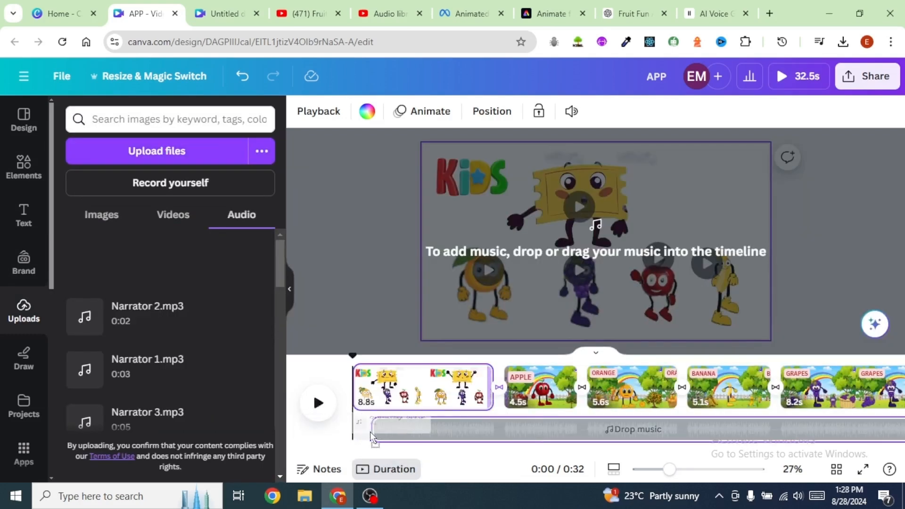
{"action": "left_click", "coordinate": [480, 112]}
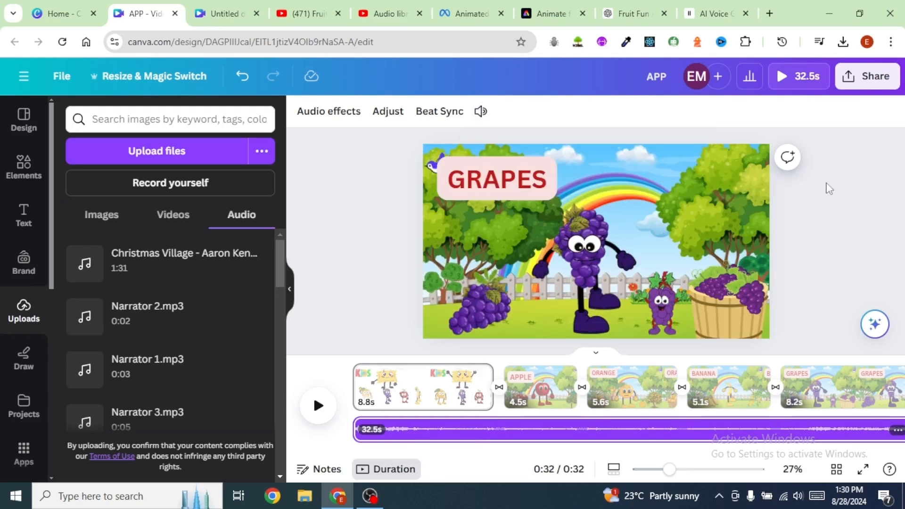
Step: Download the whole design as an MP4 video at 1080p, all pages
{"action": "left_click", "coordinate": [876, 77]}
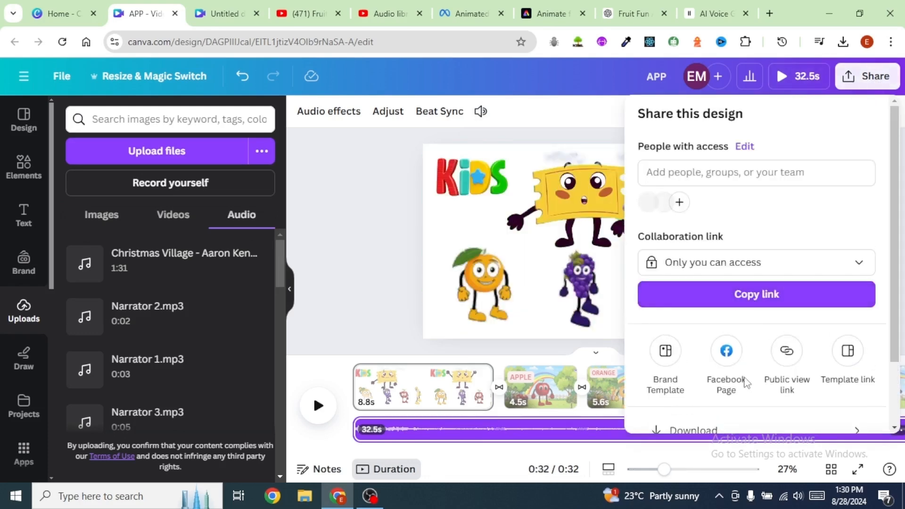
{"action": "scroll", "coordinate": [721, 348], "scroll_direction": "down", "scroll_amount": 2}
{"action": "left_click", "coordinate": [701, 358]}
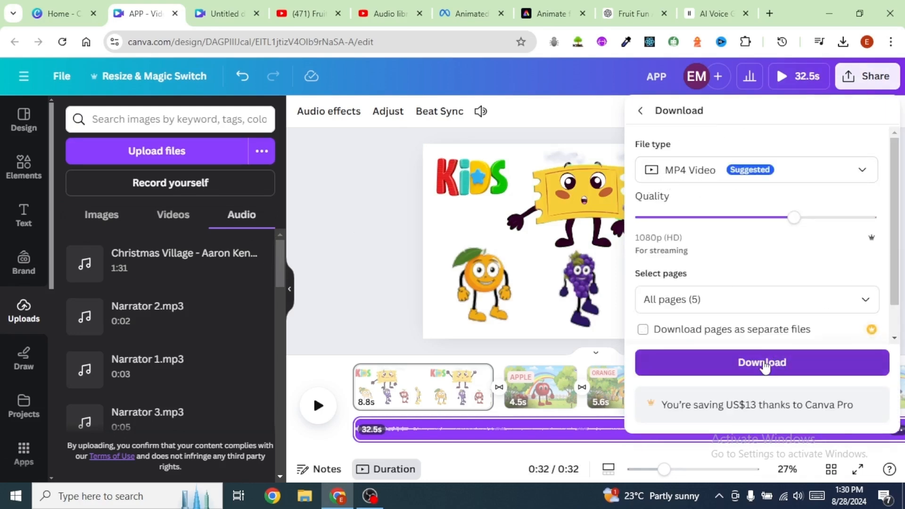
{"action": "left_click", "coordinate": [764, 367]}
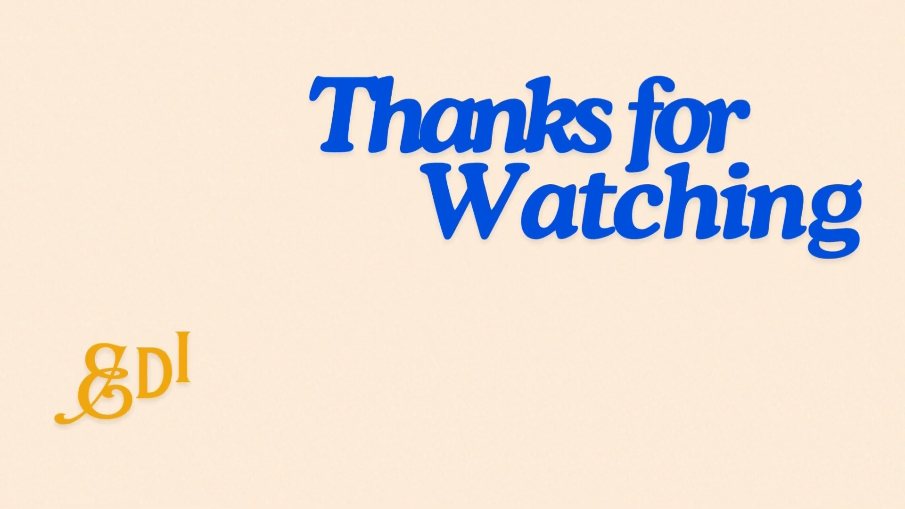